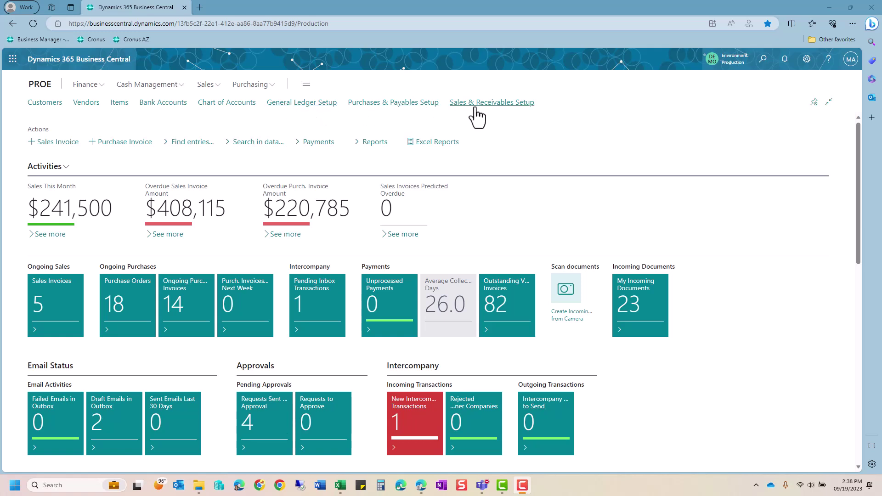
- Open General Ledger Setup in edit mode and review the allowed posting and deferral posting date fields
click(316, 104)
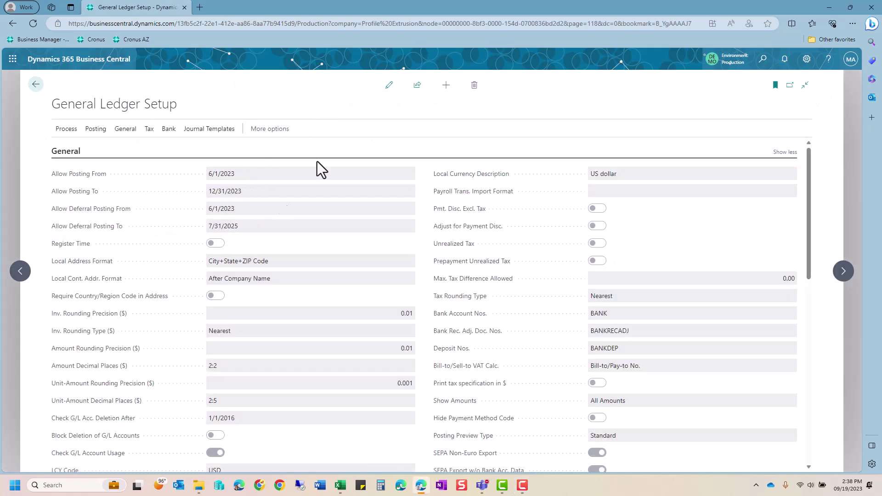
click(389, 85)
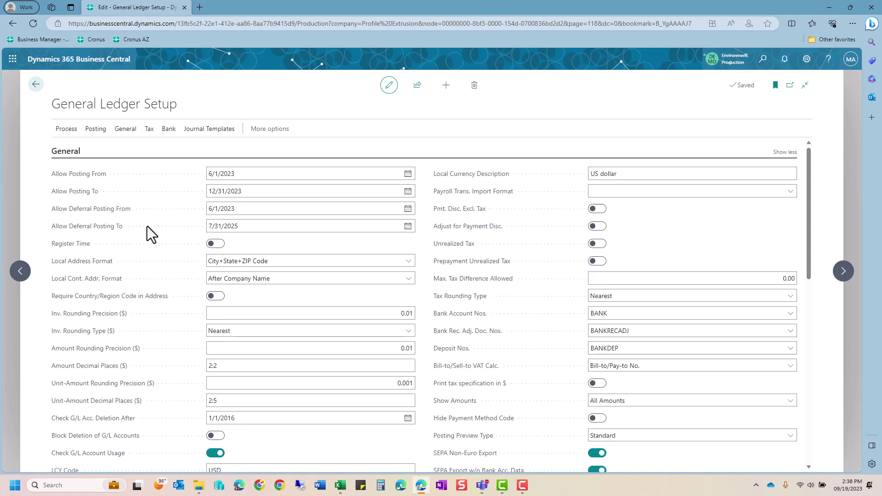
click(229, 226)
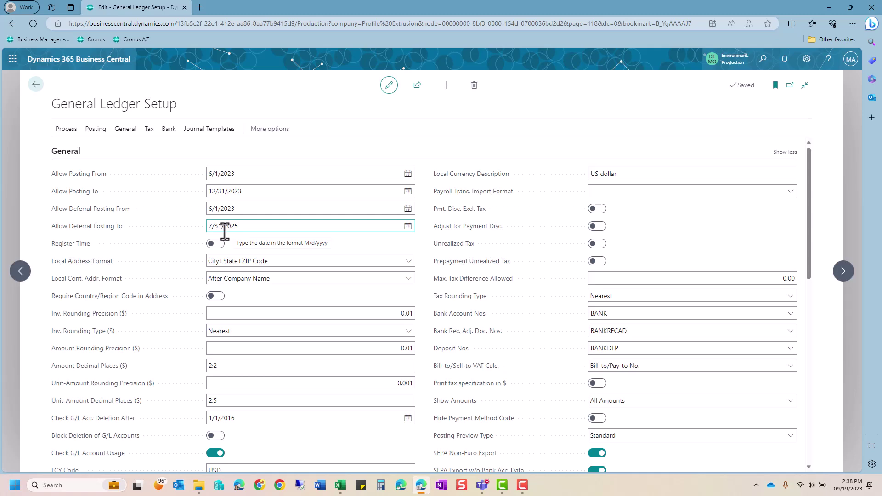
click(224, 192)
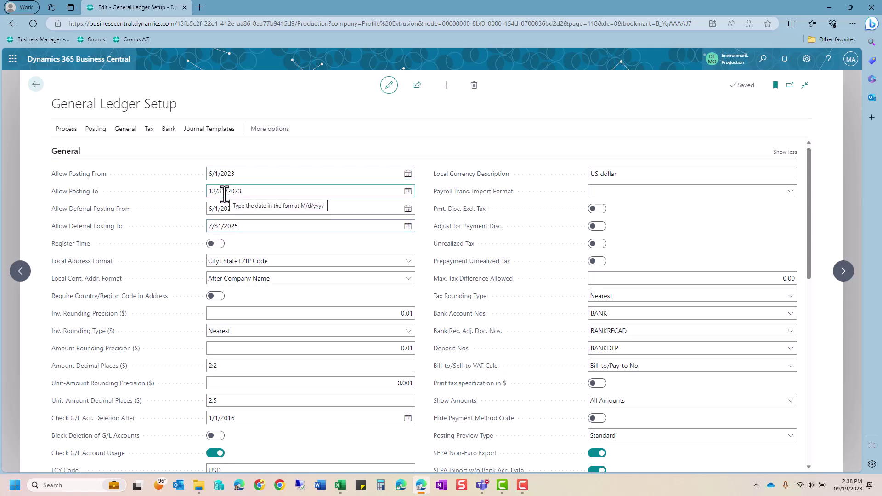
scroll(224, 193, down, 1)
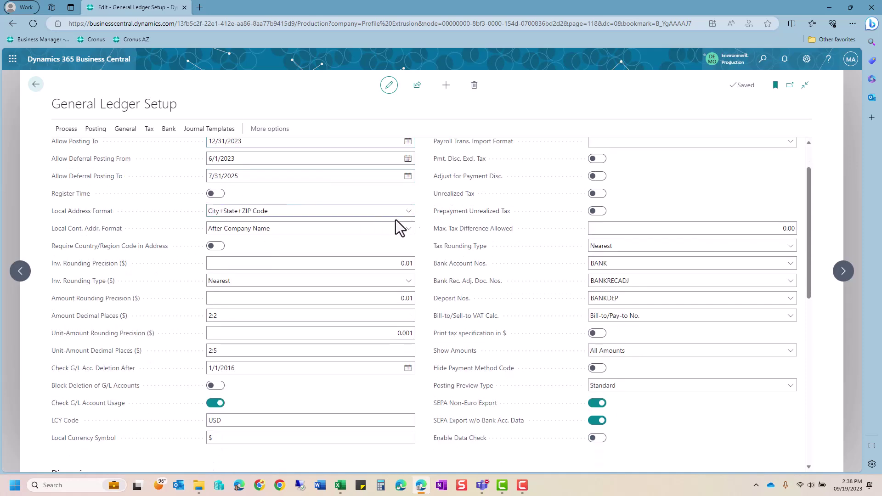
scroll(510, 174, up, 1)
mouse_move(490, 198)
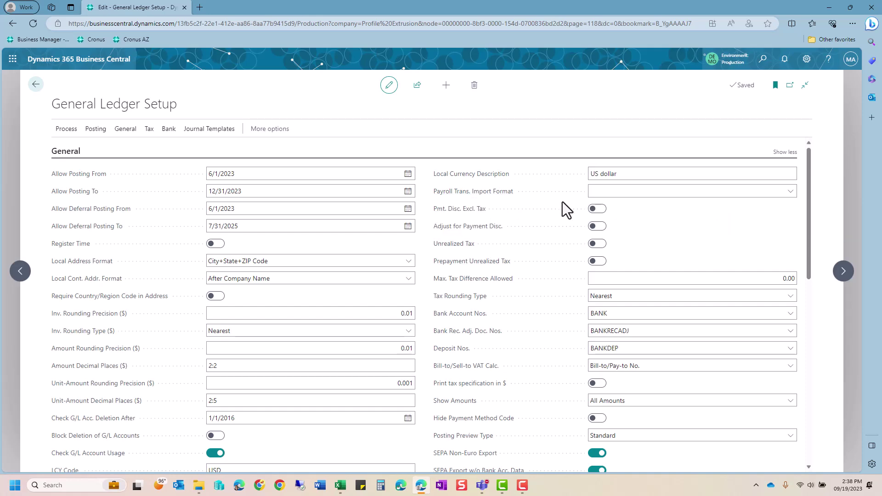
- Inspect the Show Amounts choices and the Hide Payment Method Code setting in the General section
scroll(563, 203, down, 3)
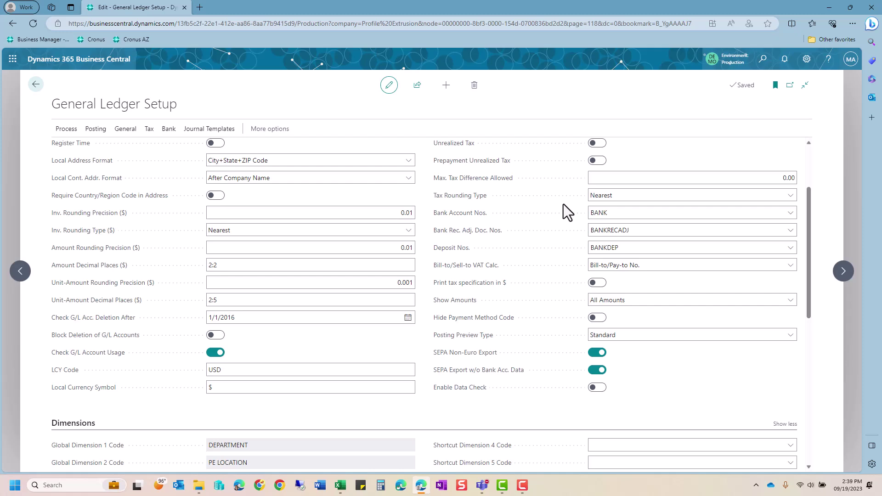
scroll(563, 204, down, 1)
click(618, 250)
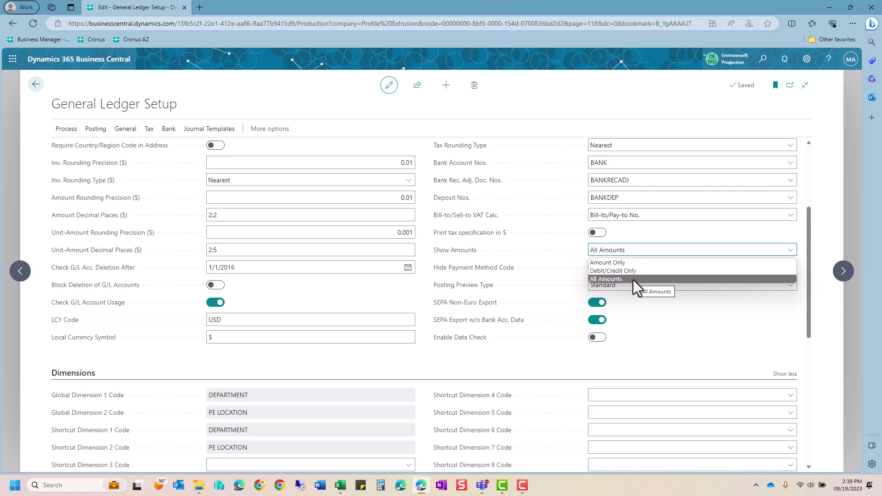
click(632, 252)
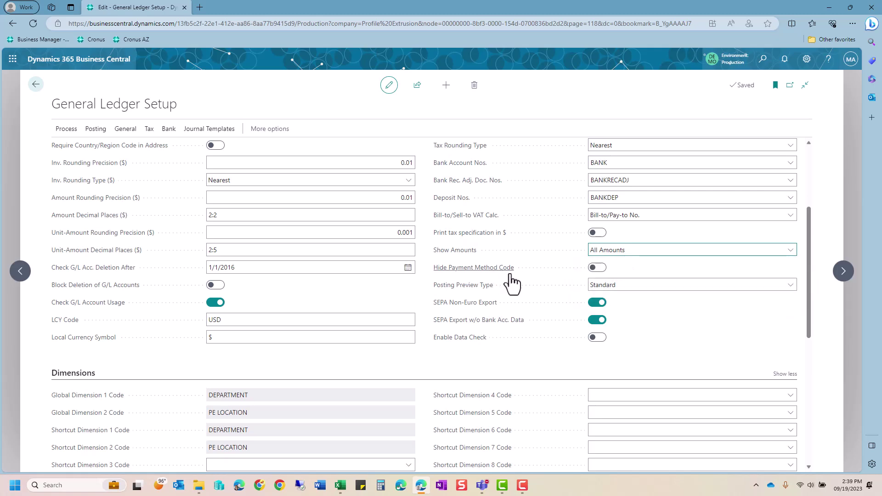
mouse_move(511, 274)
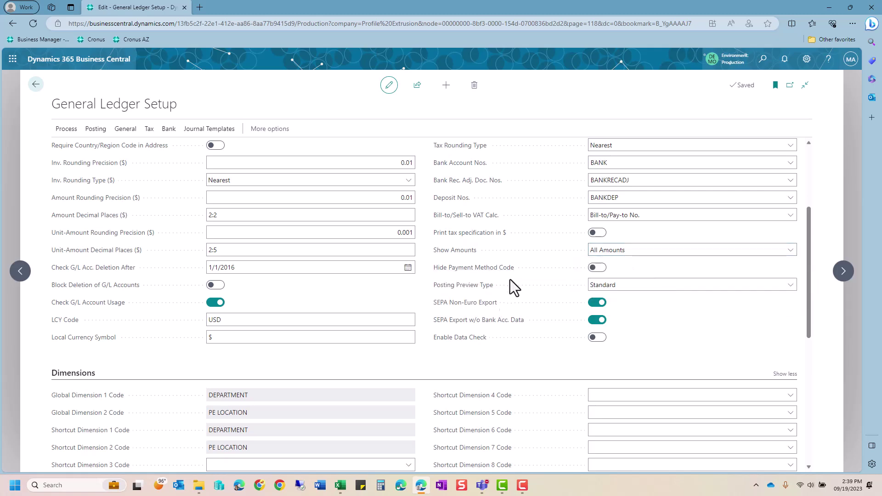
- Review Posting Preview Type, Enable Data Check and the remaining General Ledger Setup sections, and close the page
click(599, 286)
mouse_move(473, 294)
mouse_move(462, 340)
scroll(101, 257, down, 4)
scroll(106, 270, down, 2)
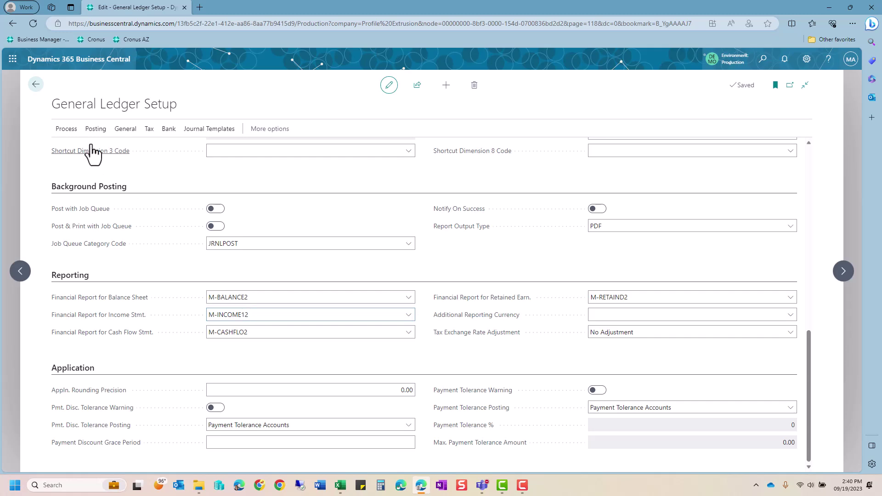
click(37, 85)
- Open Purchases & Payables Setup in edit mode and review the G/L description, payment reference and Document Default Line Type settings
click(395, 108)
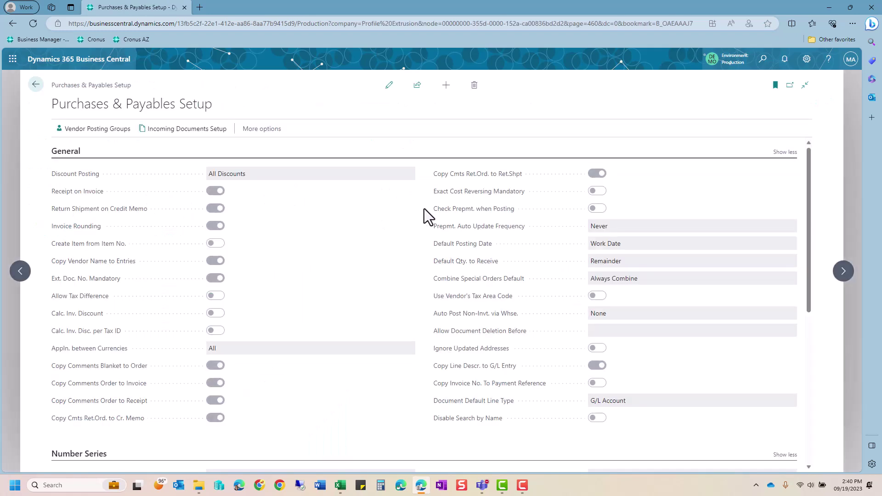
click(389, 85)
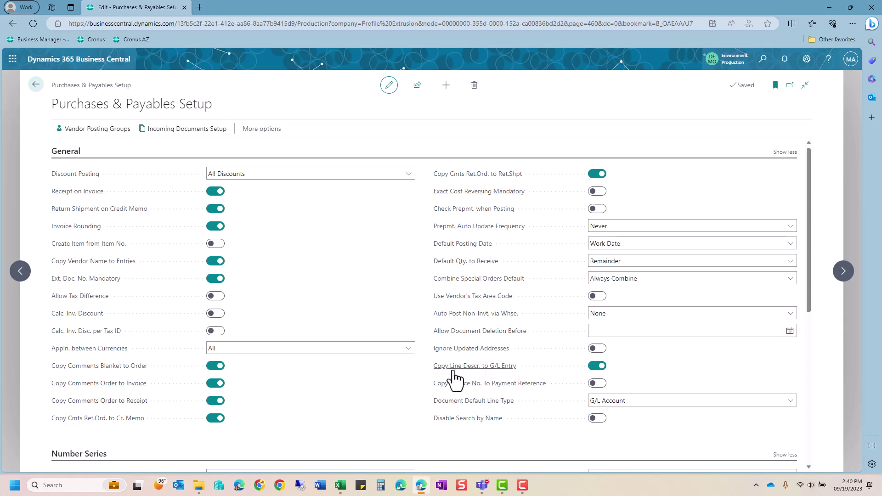
mouse_move(480, 370)
mouse_move(508, 386)
click(614, 398)
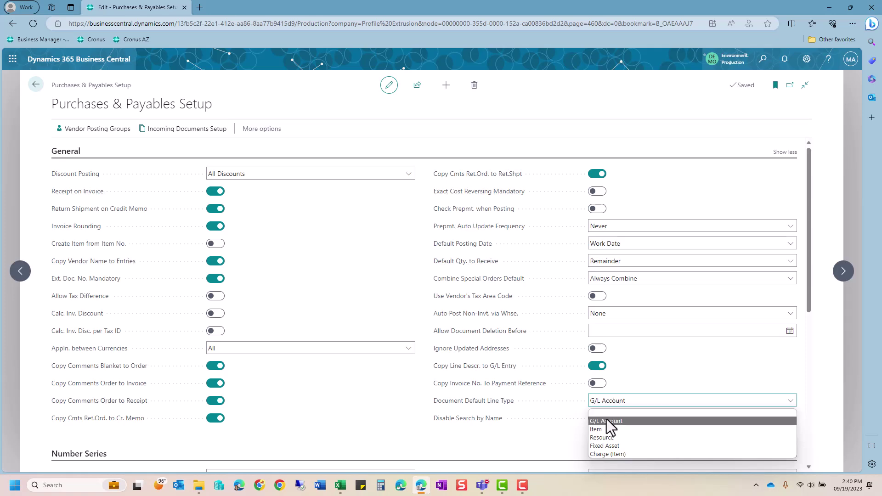
click(478, 442)
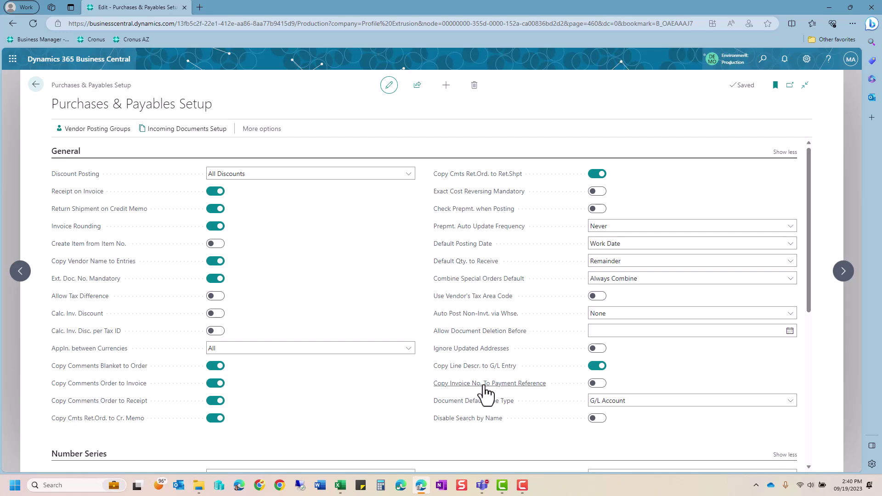
- Review the Number Series, Archiving and Default Accounts sections of Purchases & Payables Setup, and return to the home page
scroll(482, 388, down, 1)
scroll(481, 384, down, 4)
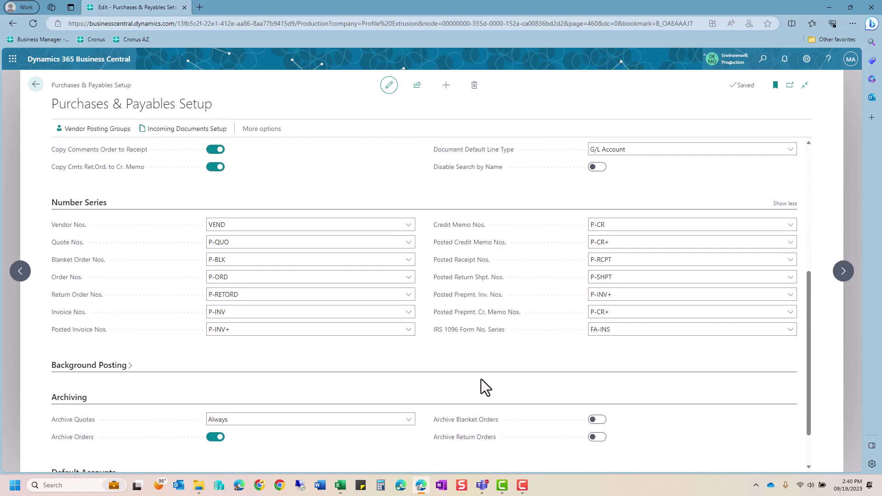
scroll(193, 362, down, 1)
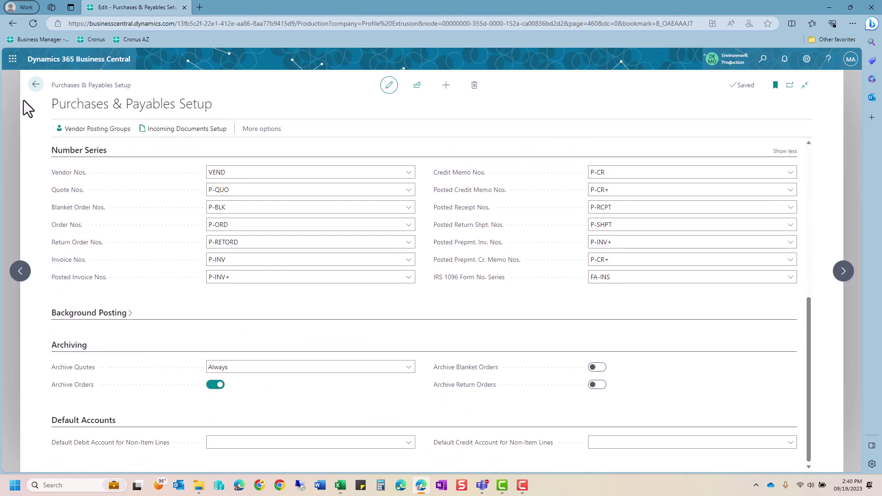
click(36, 84)
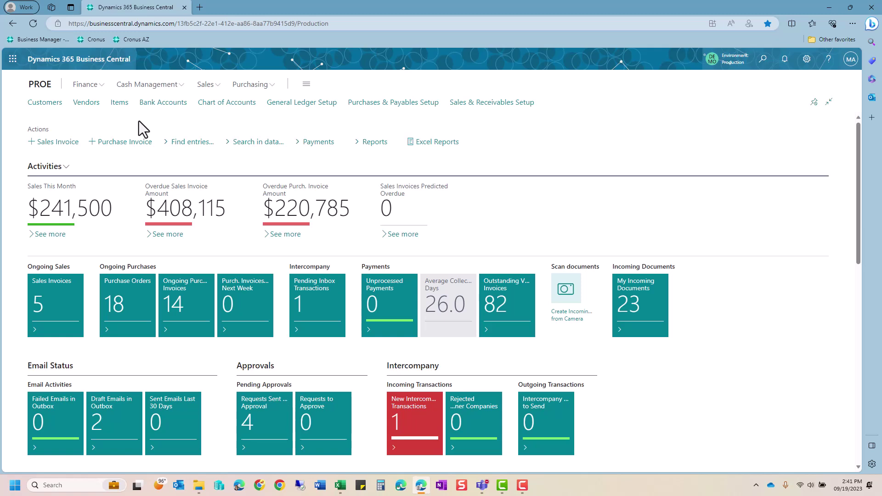
- Open the Financial Reporting list from the Finance area
click(85, 84)
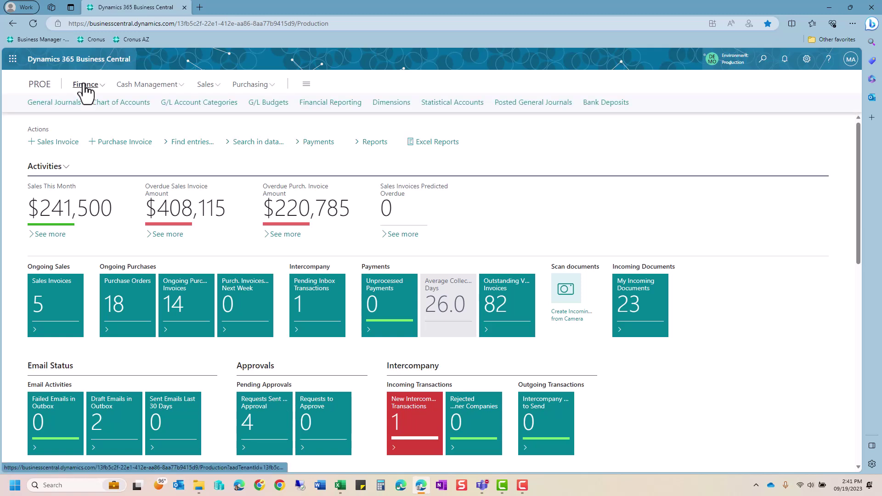
click(312, 106)
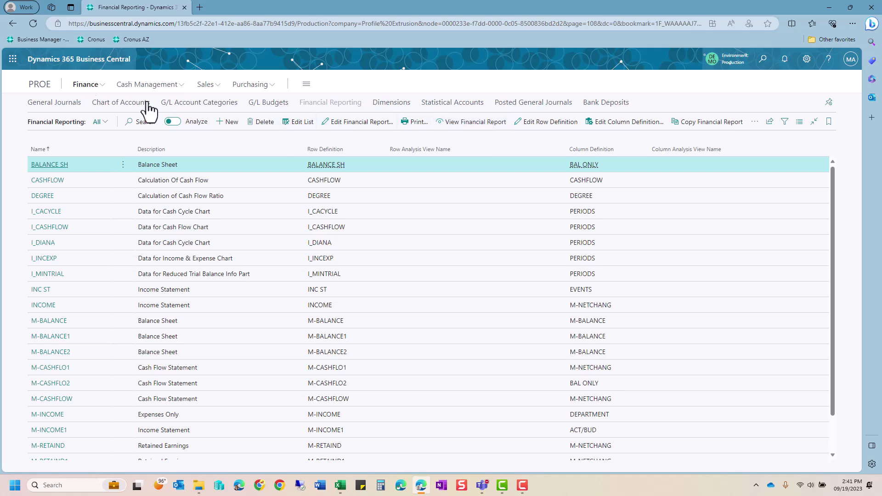
- Open the Chart of Accounts, browse its asset, liability, income and expense accounts, and view the available processing actions
click(39, 85)
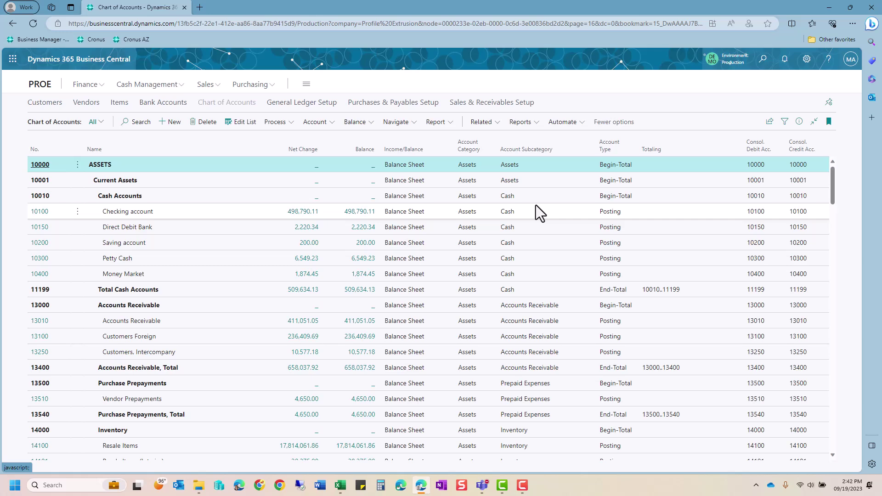
scroll(551, 189, down, 5)
scroll(568, 211, down, 5)
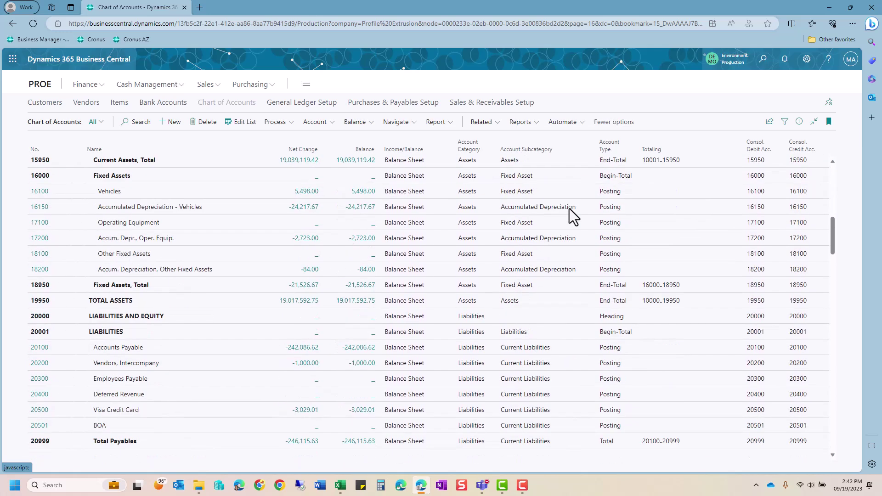
scroll(569, 213, down, 5)
scroll(570, 214, down, 15)
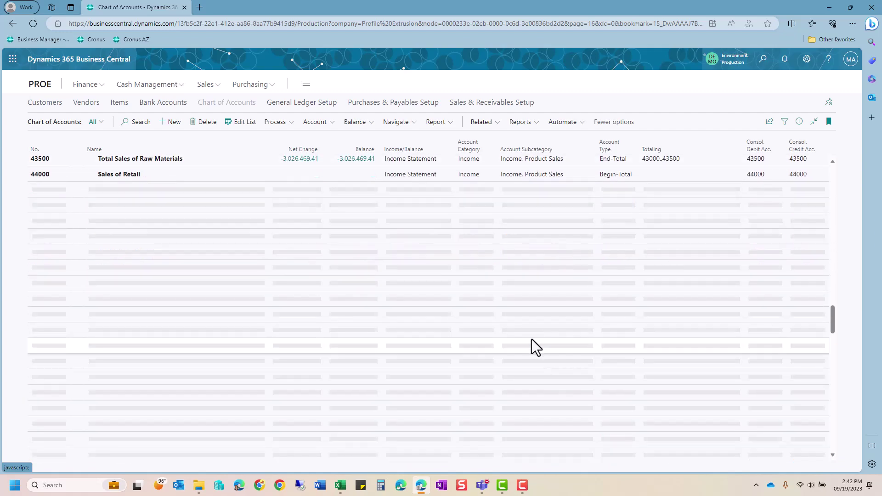
scroll(537, 330, down, 2)
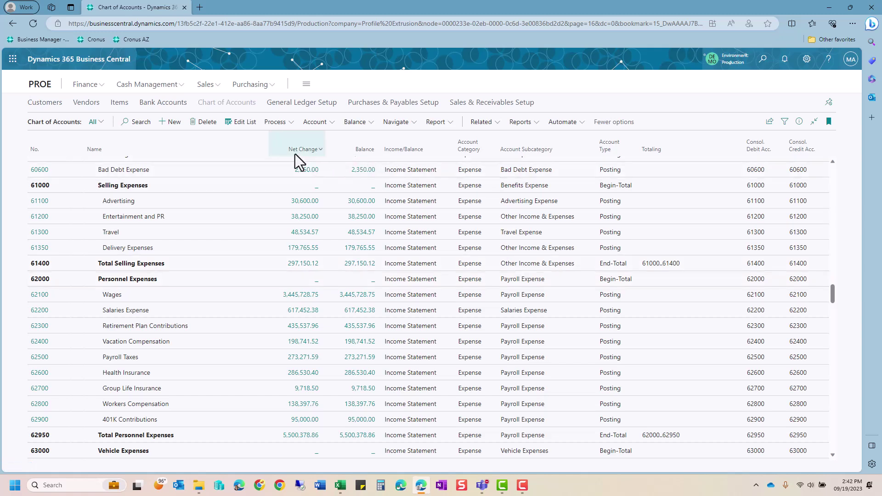
click(290, 132)
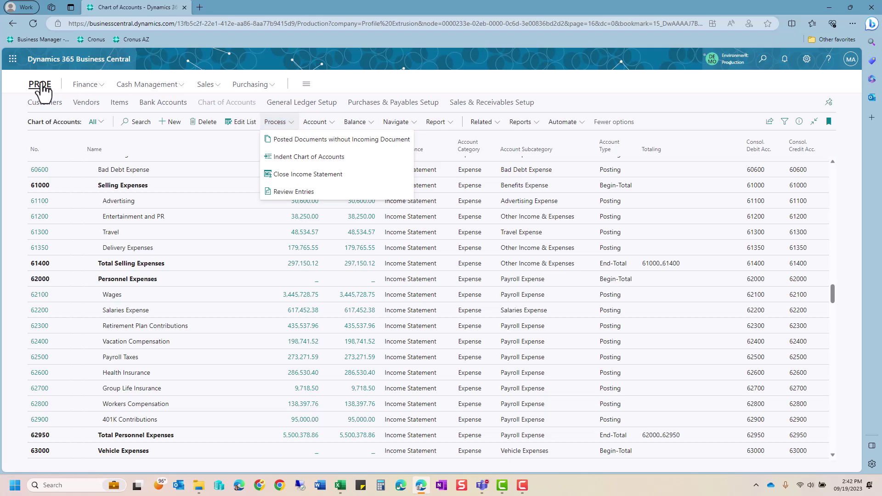
- Search for "g/l acc ca" and open the G/L Account Categories page
click(764, 59)
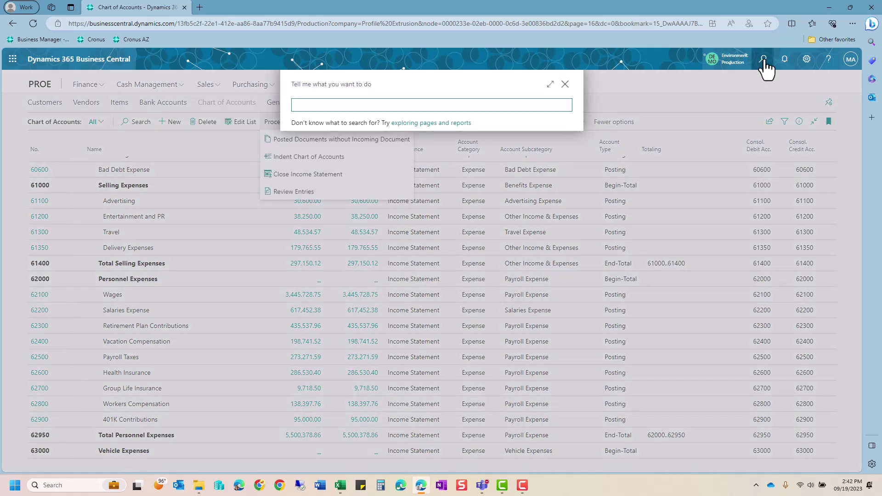
text(generate)
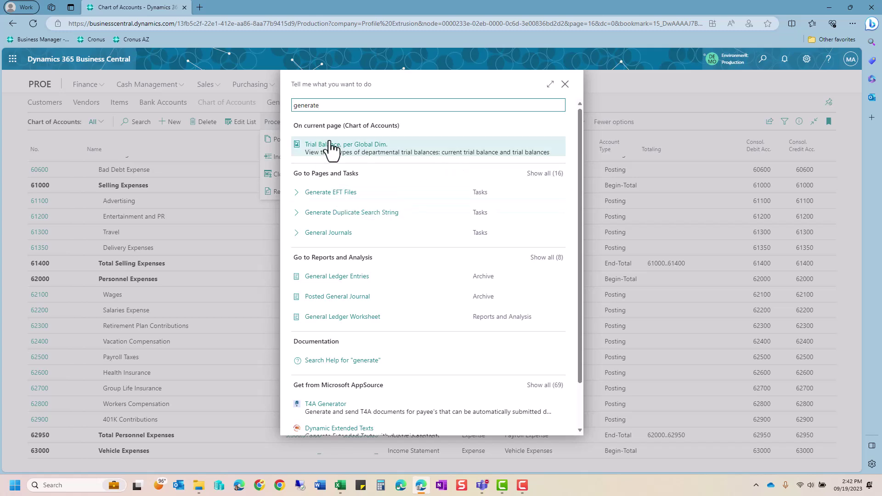
key(BackSpace)
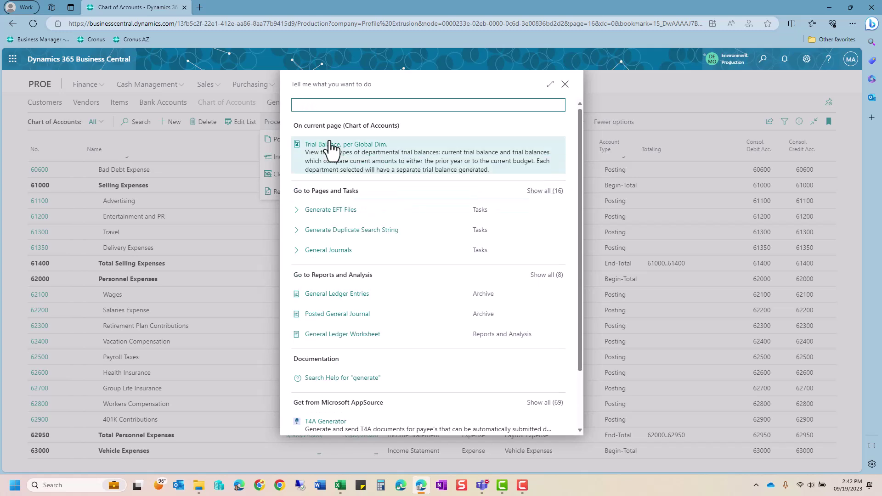
text(a)
key(BackSpace)
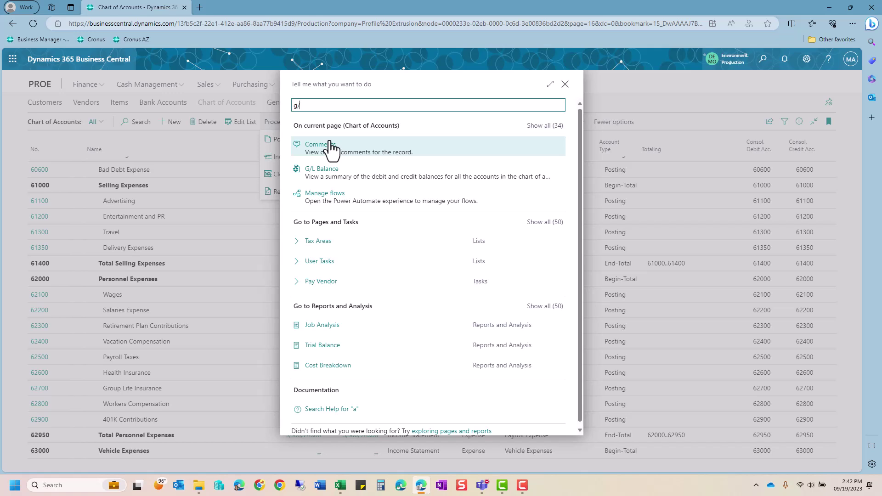
text(g/l acc ca)
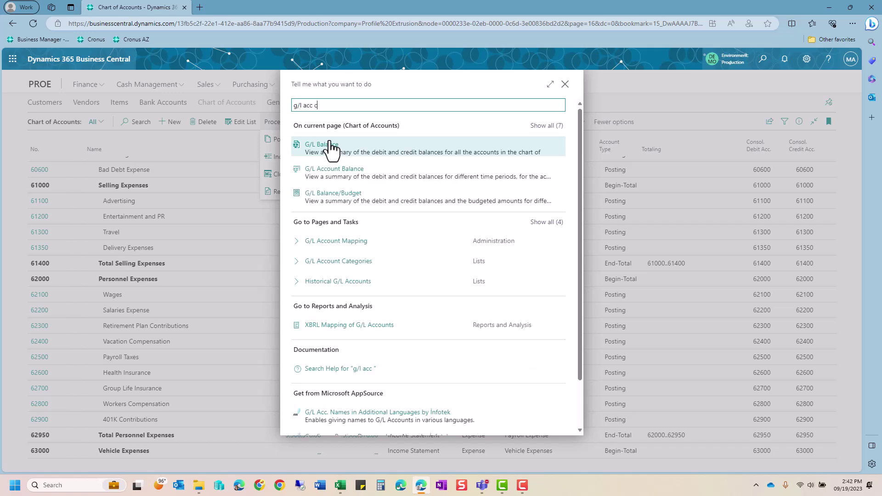
click(341, 193)
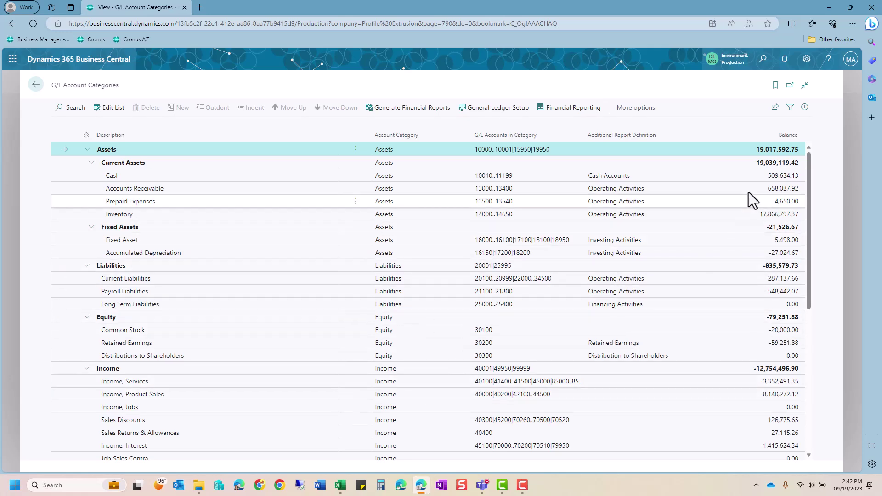
- Show the category details, check the options for generating financial reports without running it, and leave G/L Account Categories
click(804, 107)
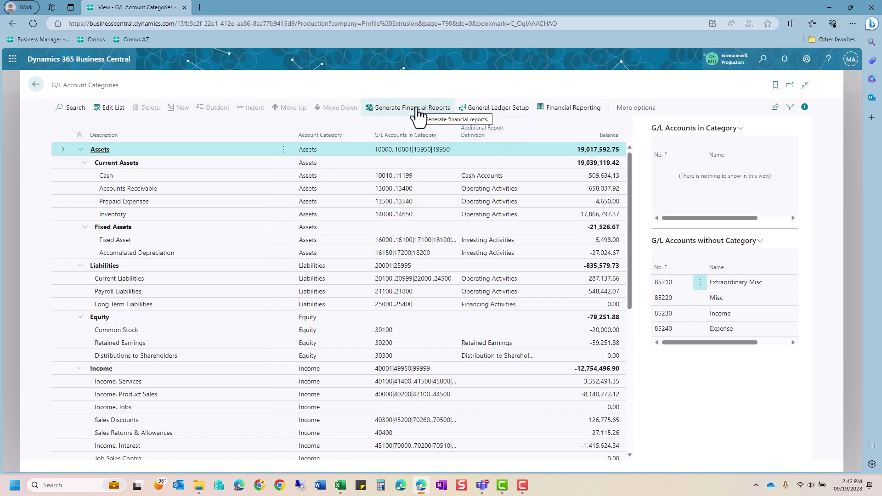
click(418, 111)
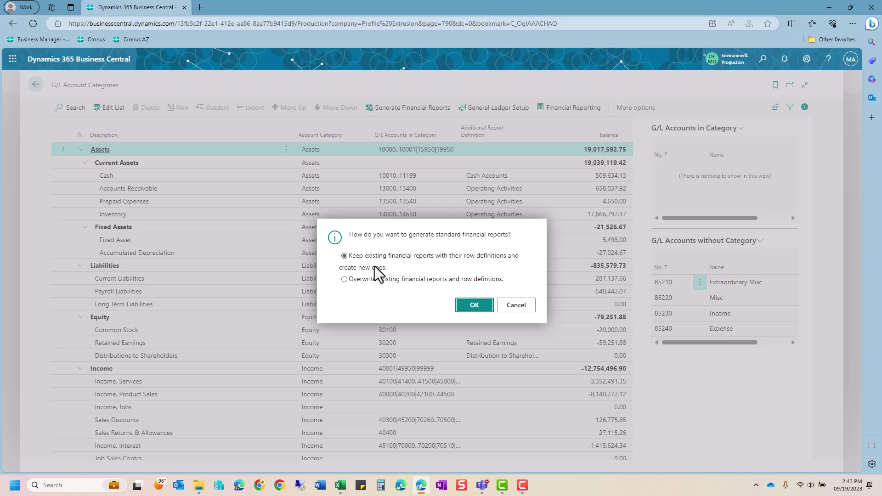
click(516, 307)
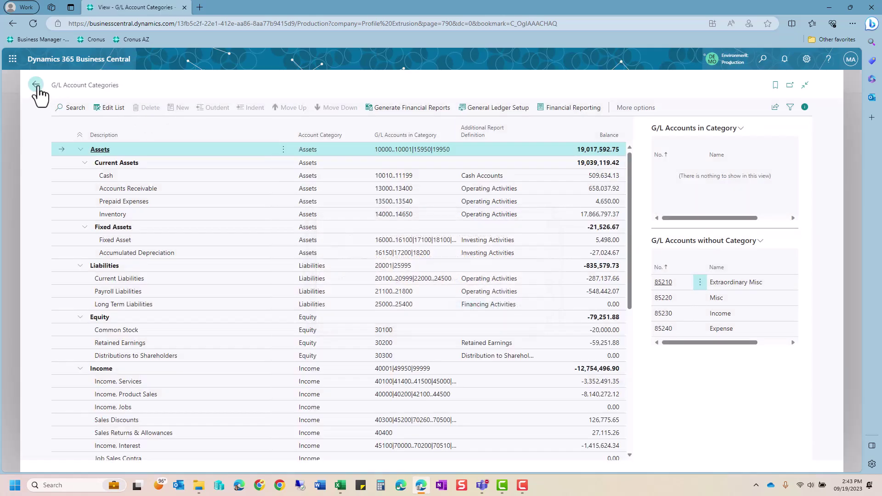
click(35, 85)
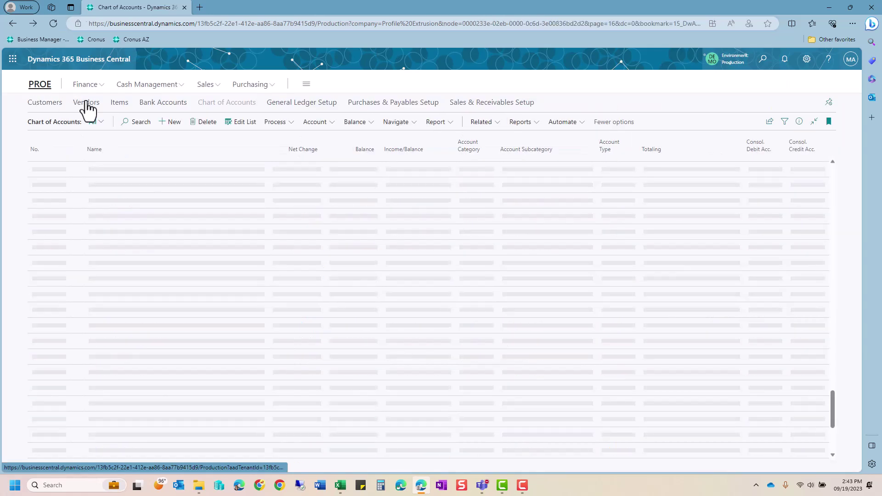
- Open the Financial Reporting list from the Finance area, browse the report definitions, and return to the role center
click(39, 86)
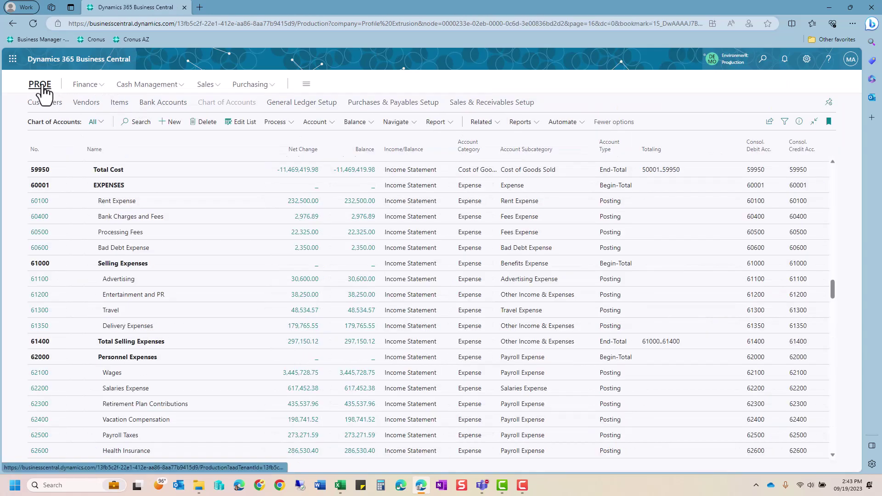
click(86, 85)
click(307, 103)
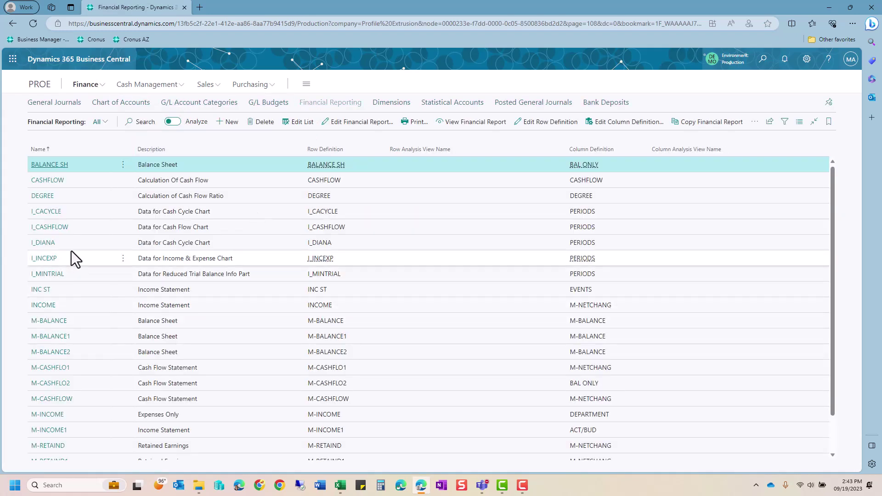
scroll(35, 394, down, 1)
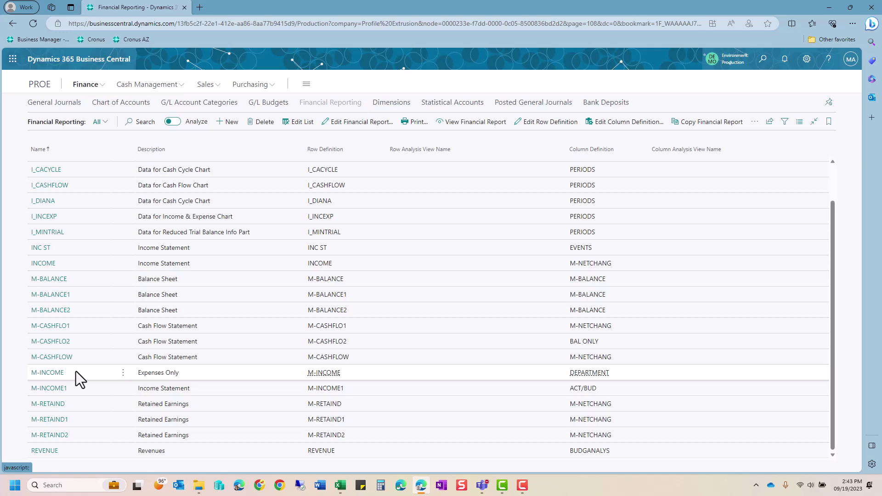
click(39, 85)
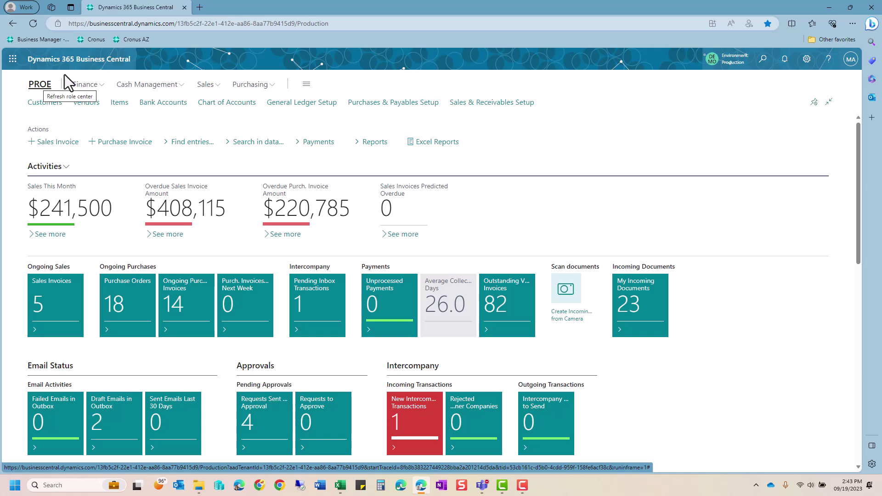
- Open the G/L account card for Employee Benefits Payable from the liabilities section of the Chart of Accounts
click(227, 103)
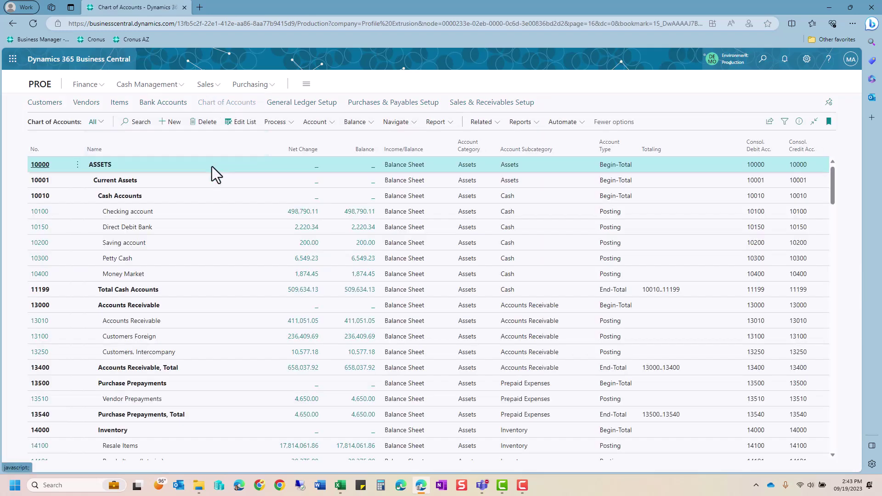
scroll(114, 306, down, 12)
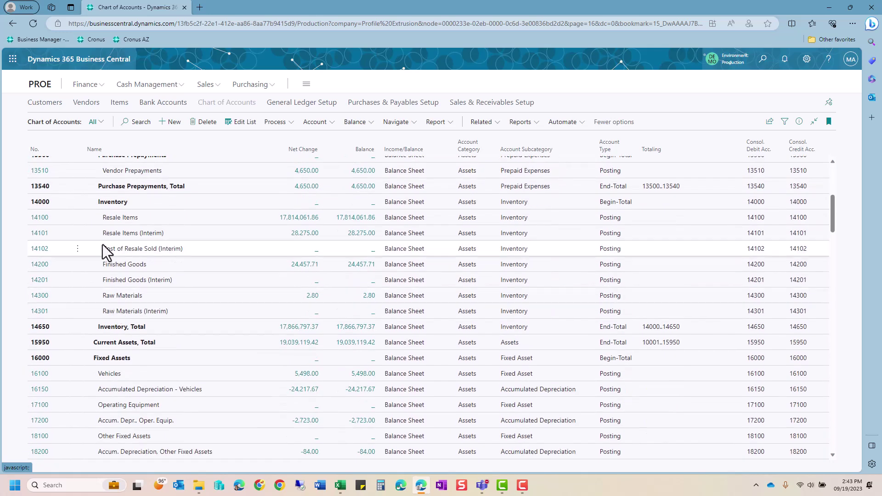
scroll(101, 254, down, 1)
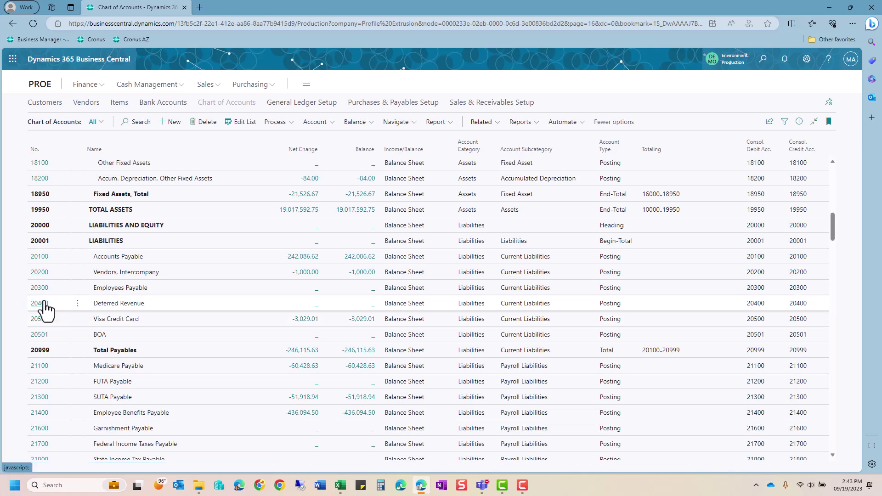
scroll(48, 338, down, 3)
scroll(50, 341, down, 2)
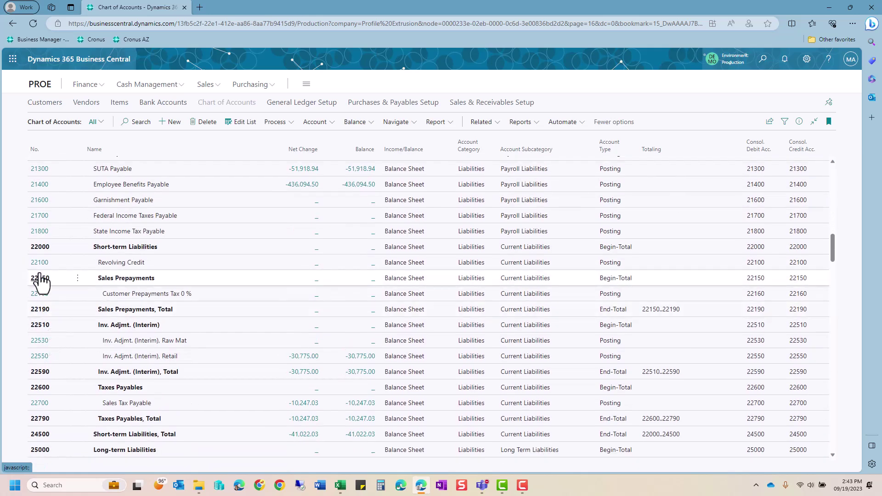
click(70, 186)
click(30, 186)
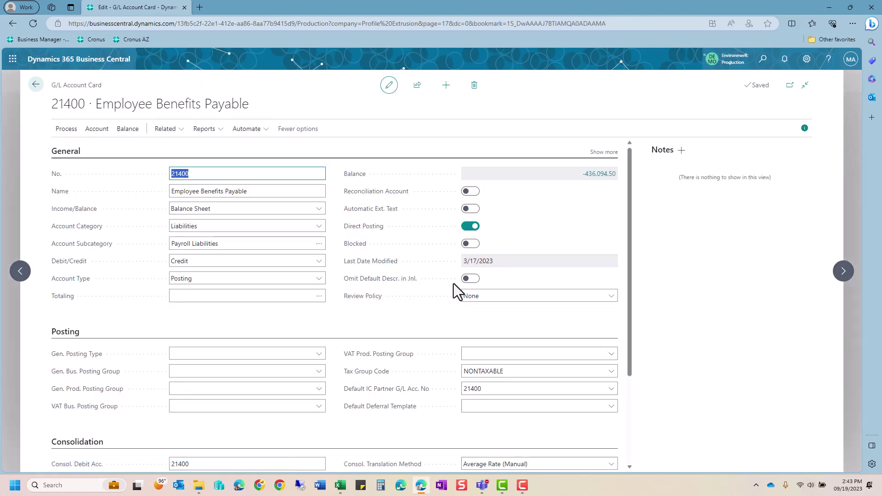
- Set the Review Policy of the Employee Benefits Payable account to Allow Review
mouse_move(359, 309)
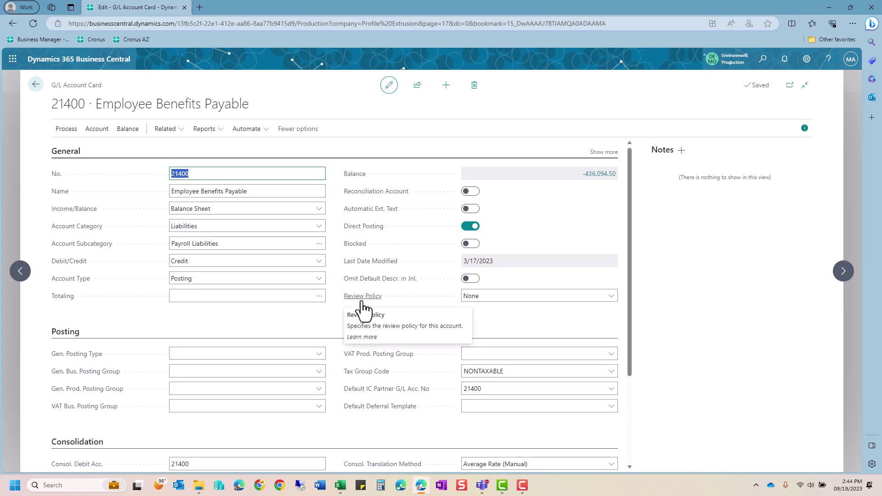
click(478, 294)
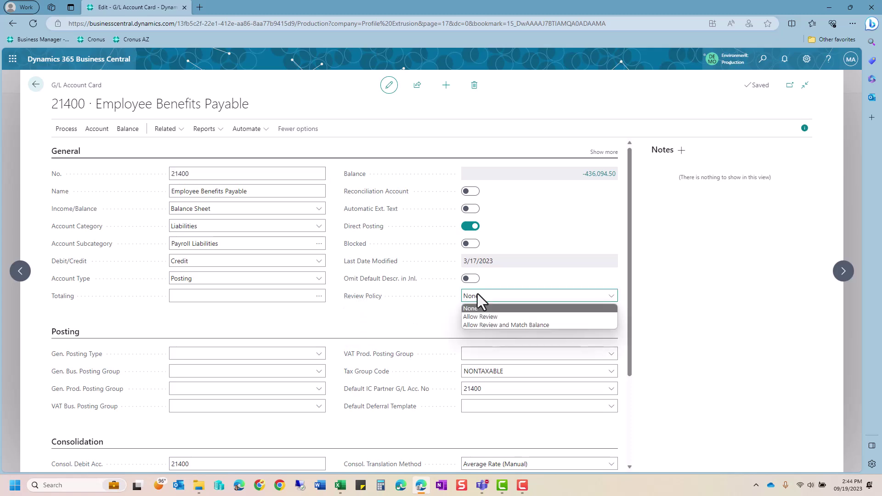
click(497, 318)
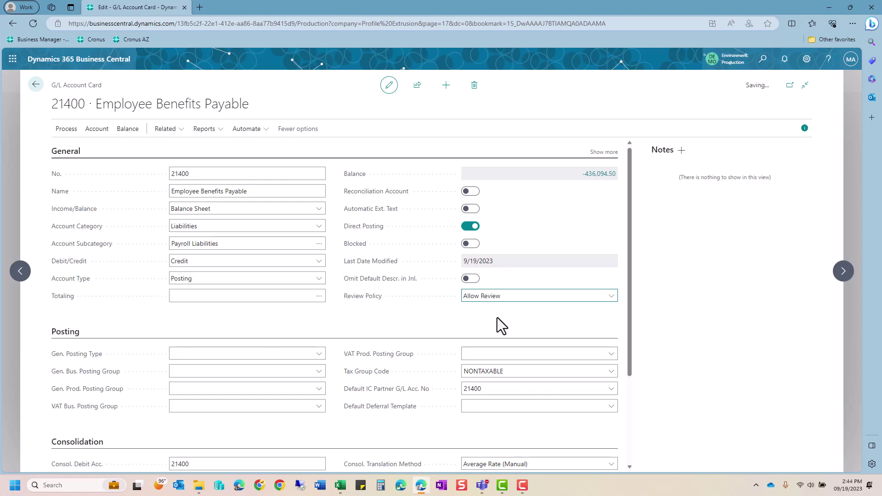
- Open the general ledger entries behind the account's balance and check the actions available for them
click(600, 179)
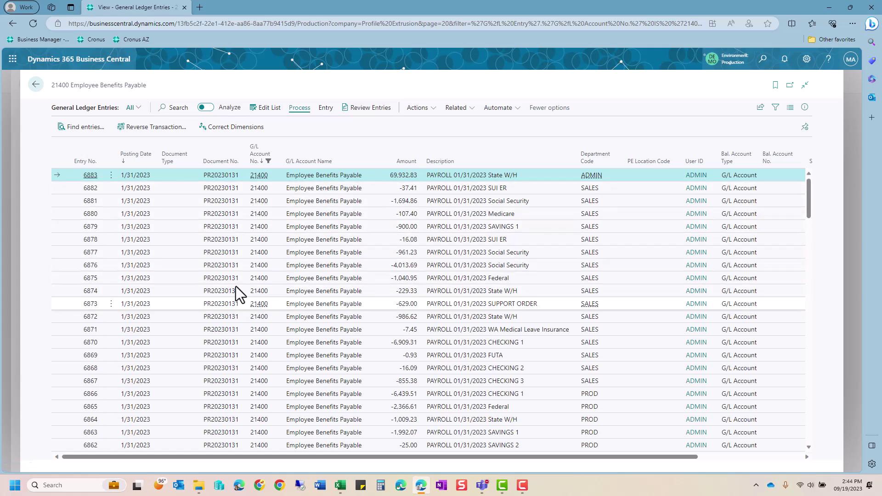
scroll(224, 260, down, 5)
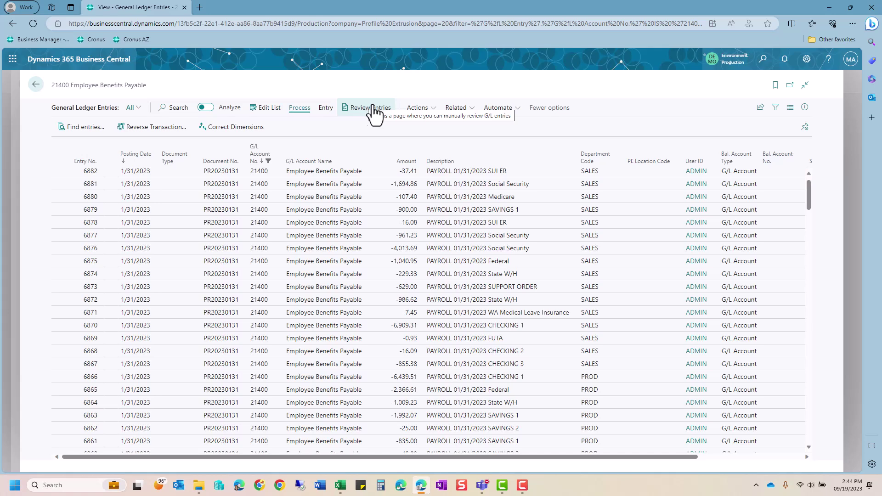
click(419, 111)
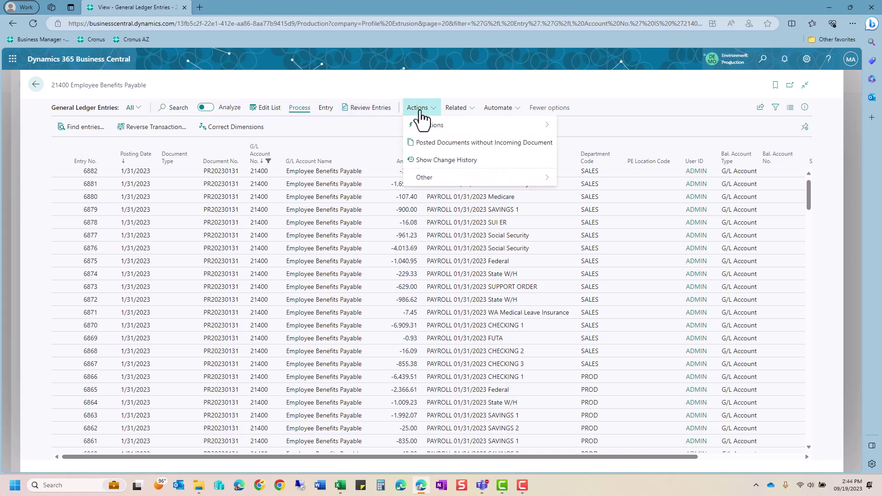
click(361, 124)
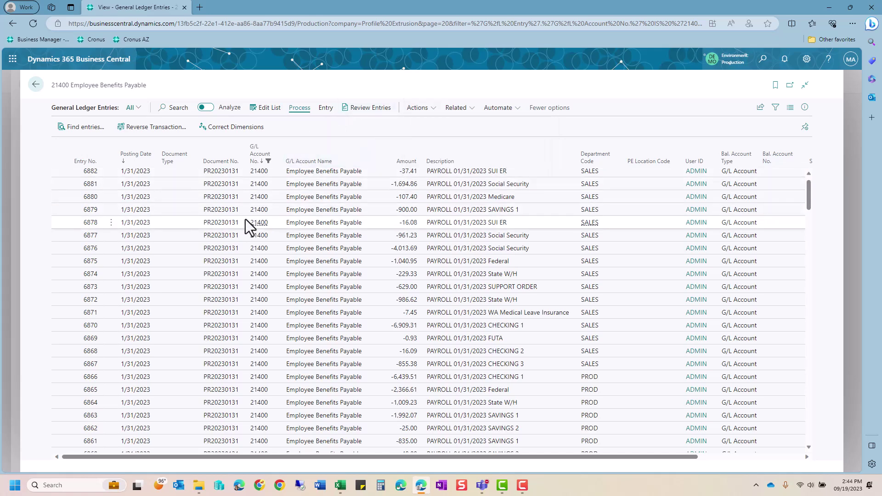
- Open Review Entries for the account and set the first six payroll entries as reviewed
click(370, 108)
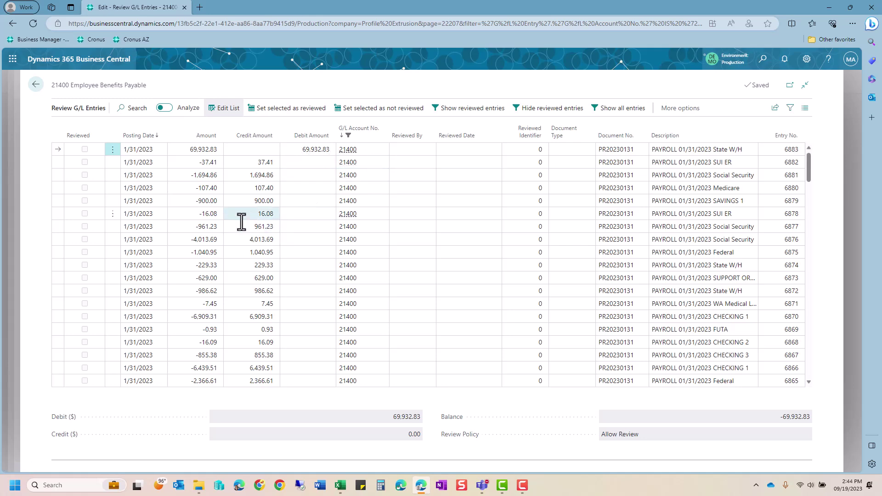
shift+click(231, 213)
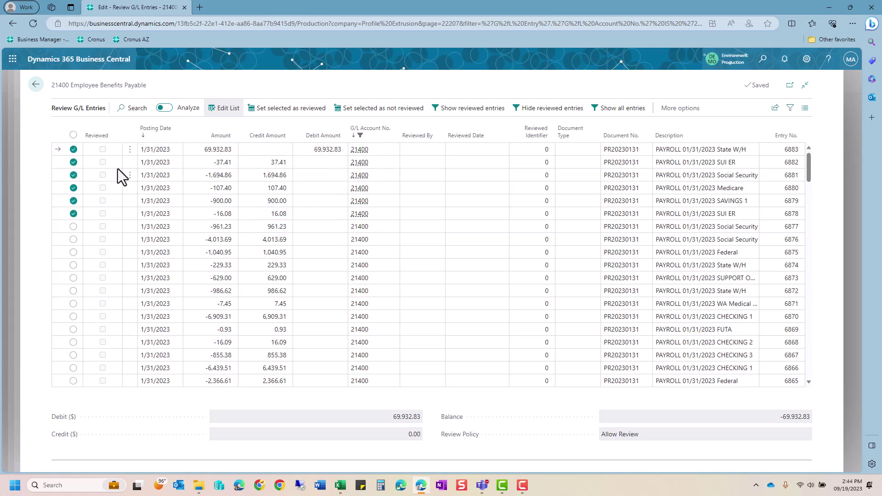
click(299, 112)
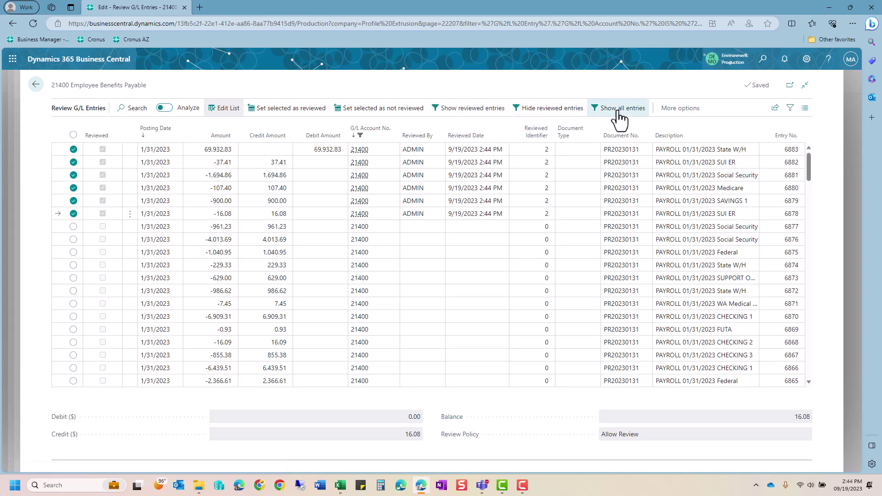
scroll(494, 231, down, 2)
scroll(495, 230, up, 2)
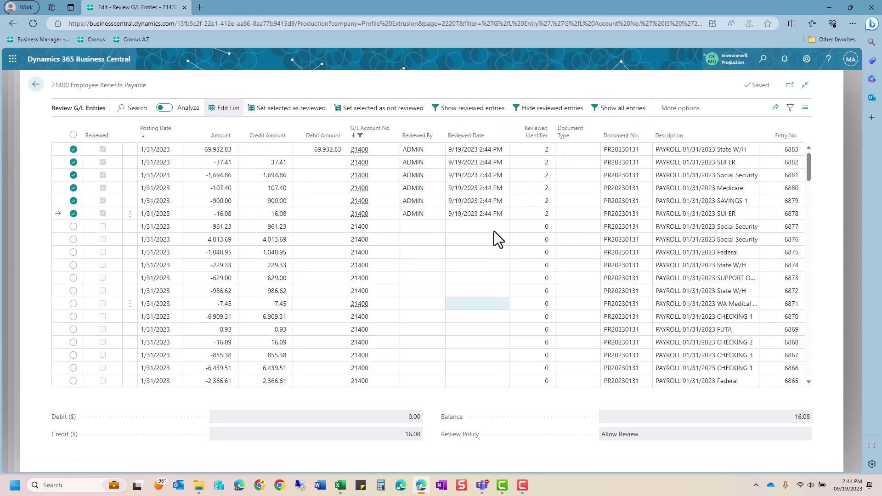
- Leave the entry review, ledger entries and account card, and go back to the role center
click(35, 90)
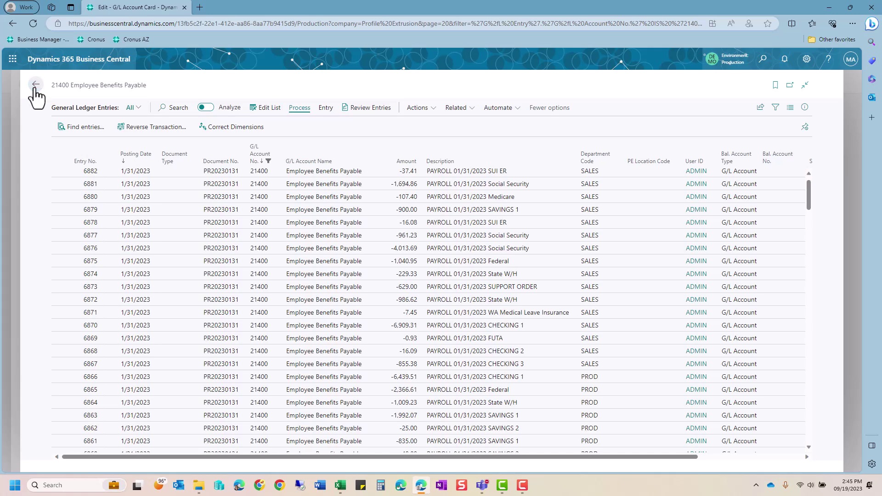
click(35, 90)
click(35, 90)
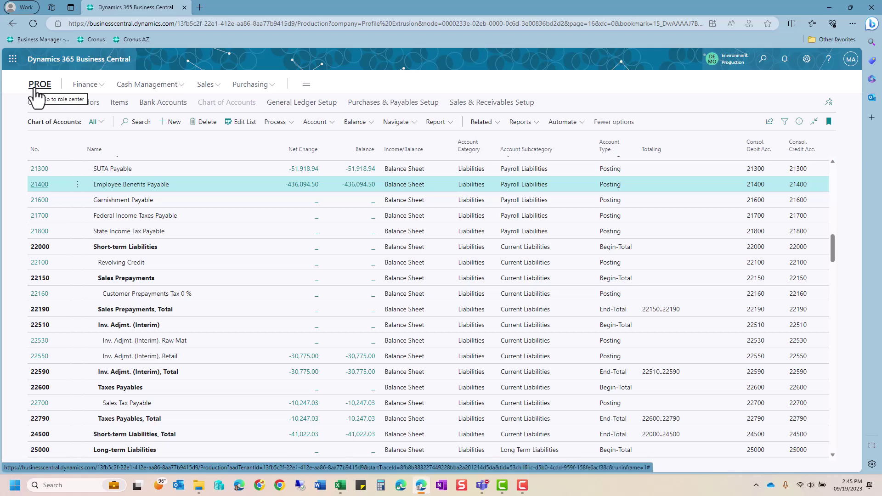
click(35, 88)
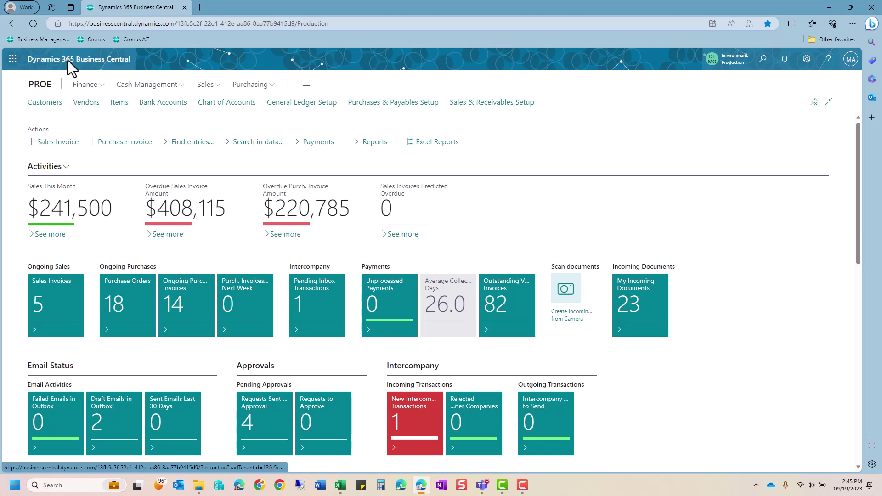
- Browse the available companies, show the switching options for NRCC, and close the list without switching
click(732, 65)
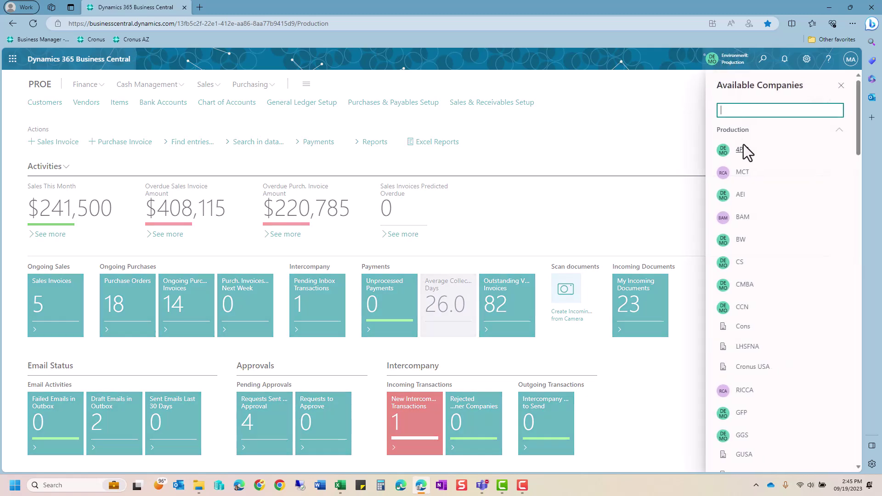
scroll(745, 142, down, 1)
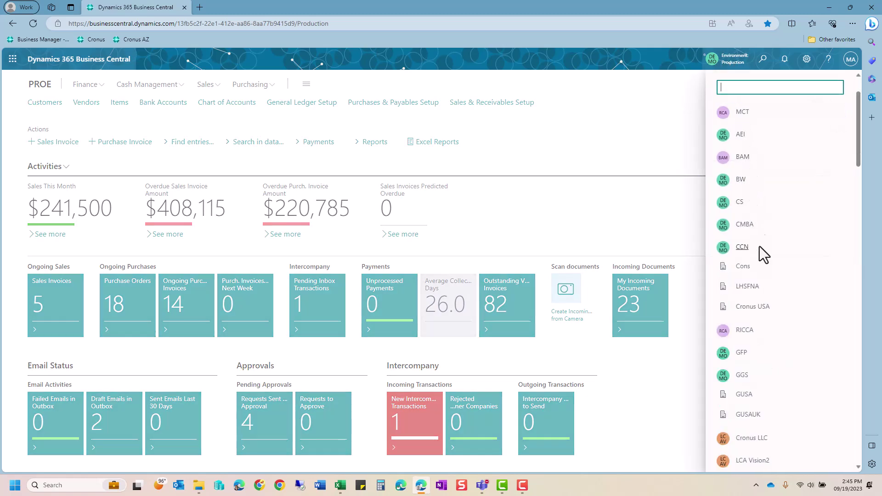
scroll(763, 362, down, 2)
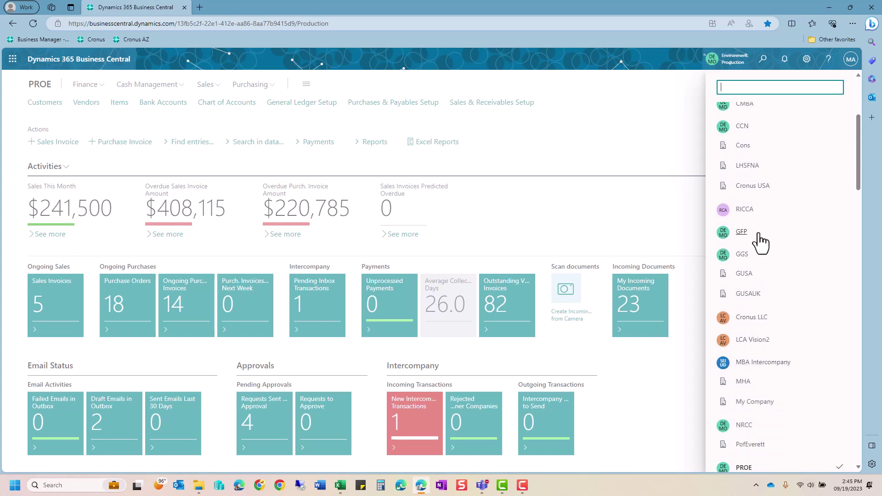
scroll(759, 301, down, 2)
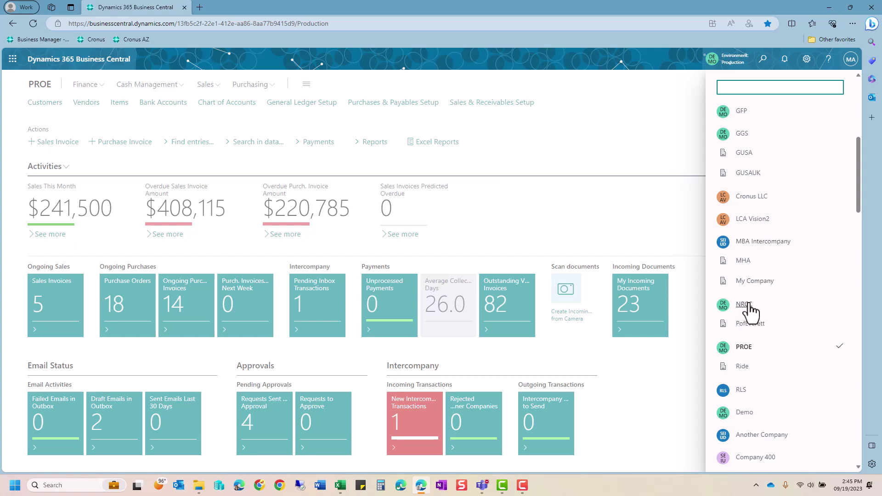
click(746, 306)
click(836, 325)
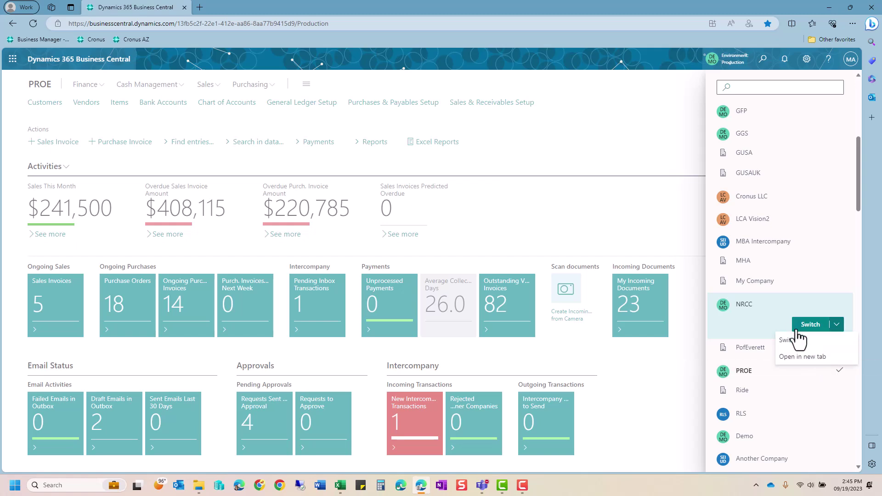
scroll(775, 323, down, 3)
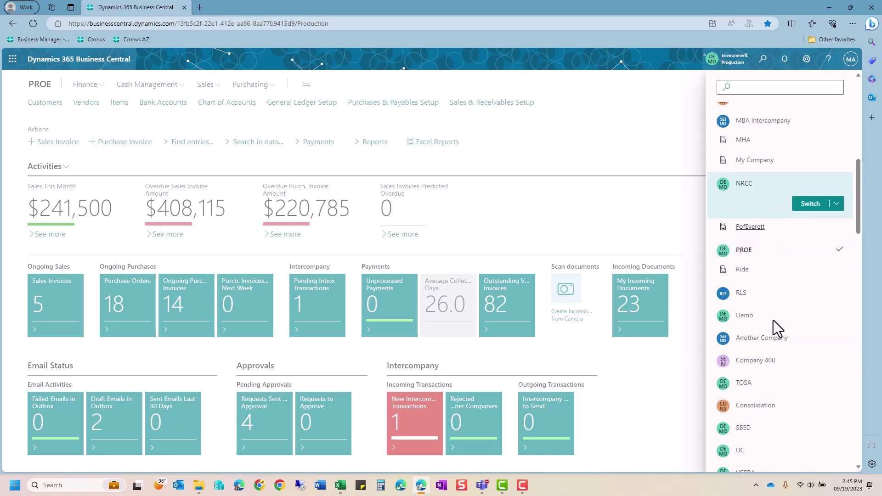
click(687, 98)
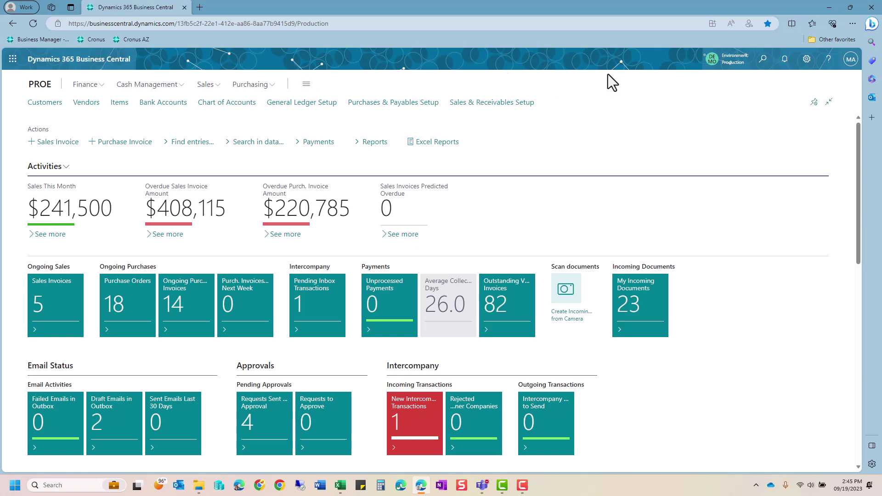
- Open the General Journals batches from the Finance area, check the Suggest Balancing Amount column's description, and open the DEFAULT batch
click(94, 87)
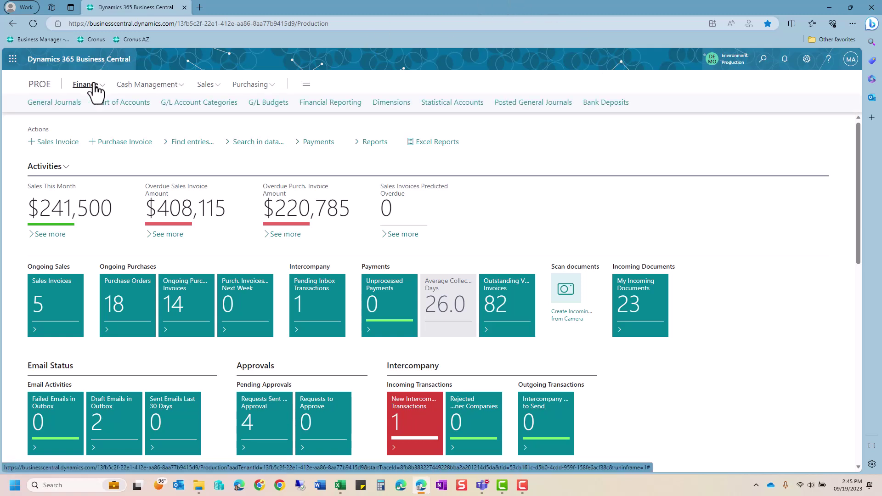
click(65, 107)
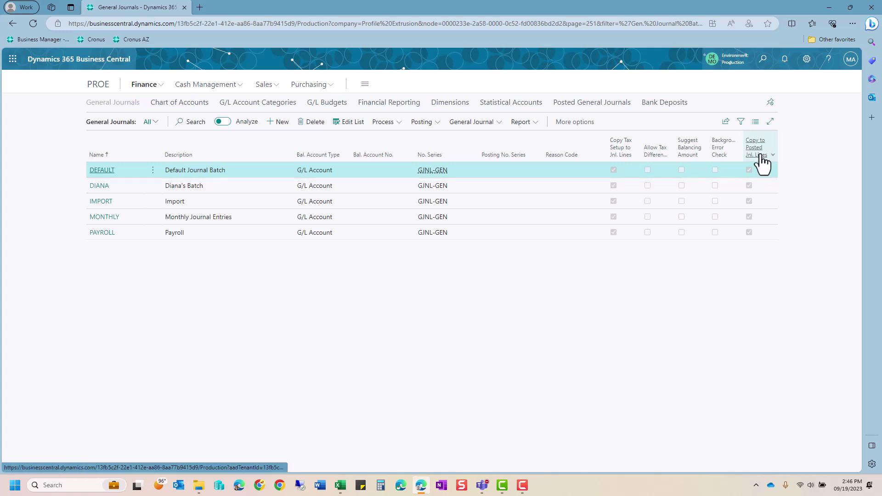
mouse_move(762, 163)
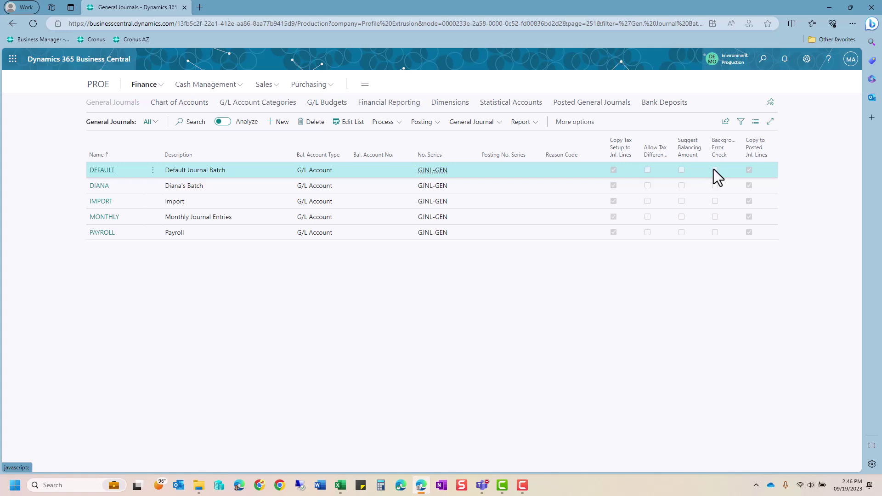
mouse_move(696, 162)
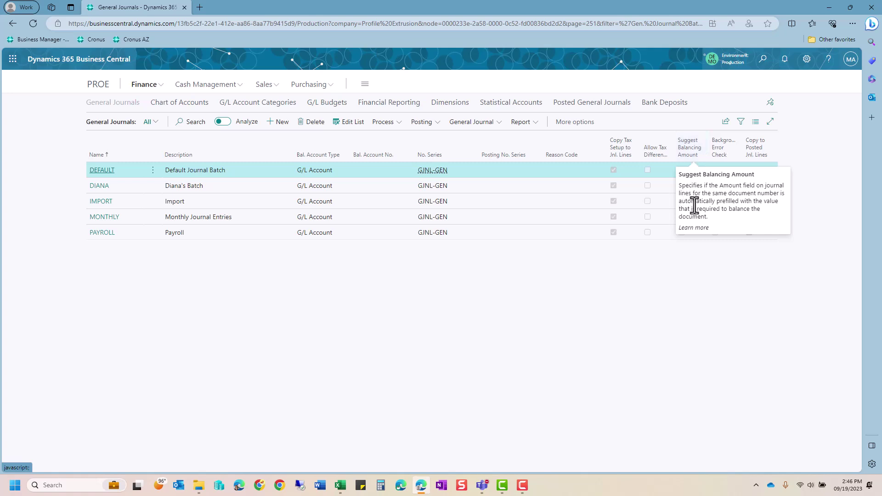
click(99, 173)
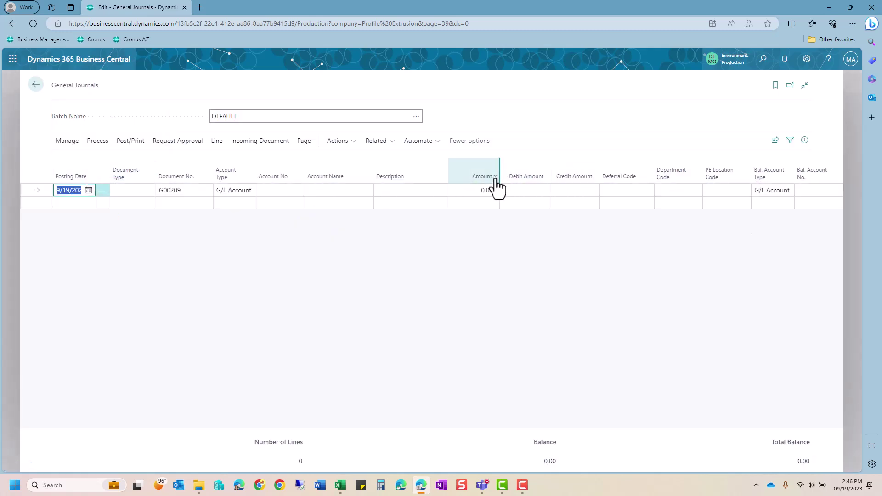
- Look up the journal line's account with "office" and choose G/L account 65600 Office Supplies
mouse_move(575, 183)
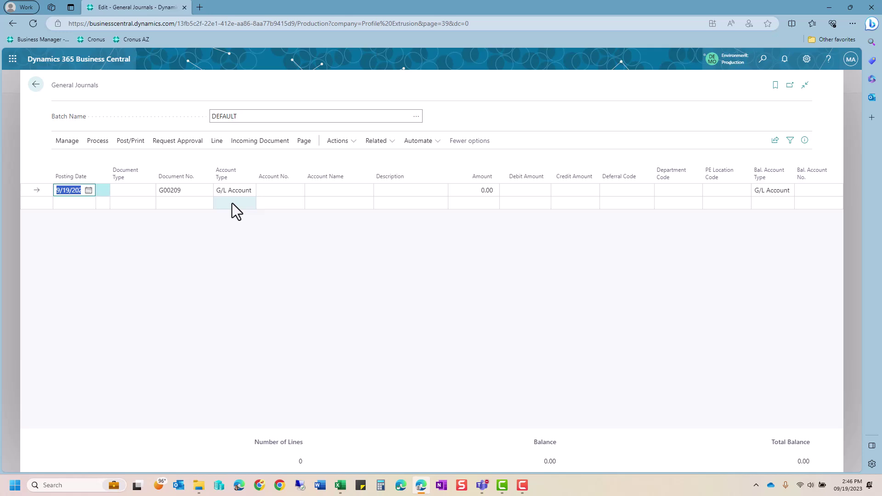
click(275, 191)
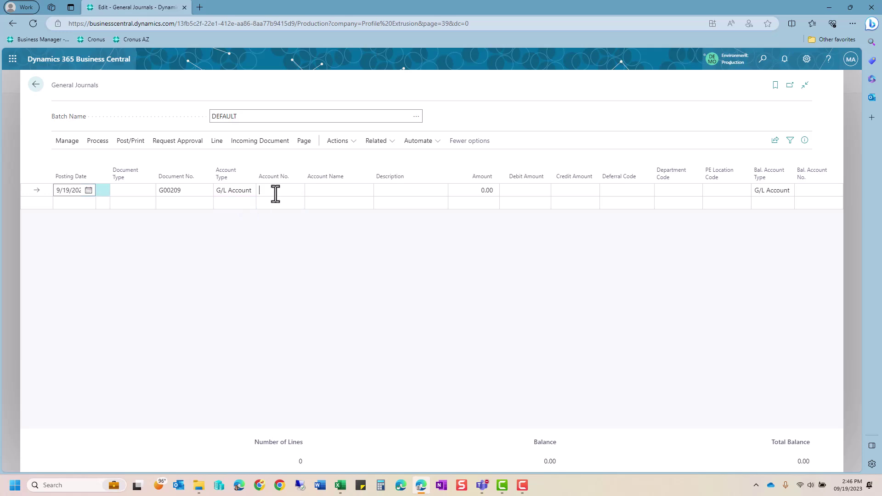
text(of)
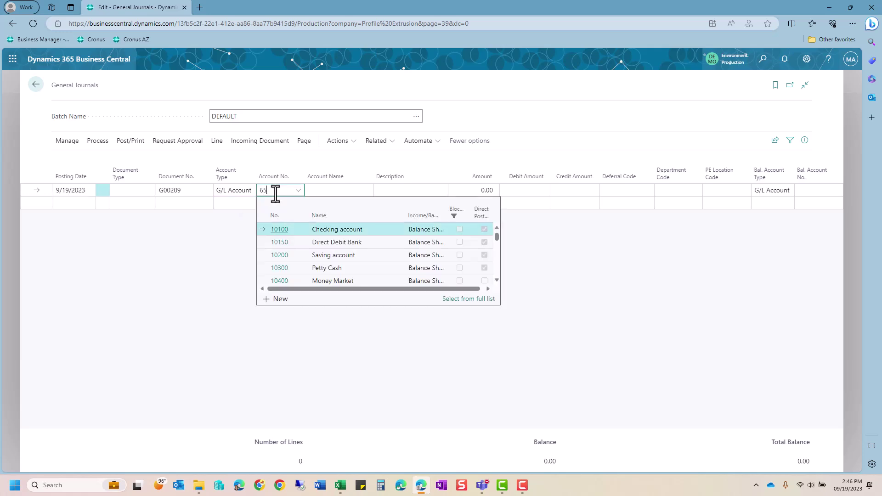
key(BackSpace)
key(BackSpace)
text(office)
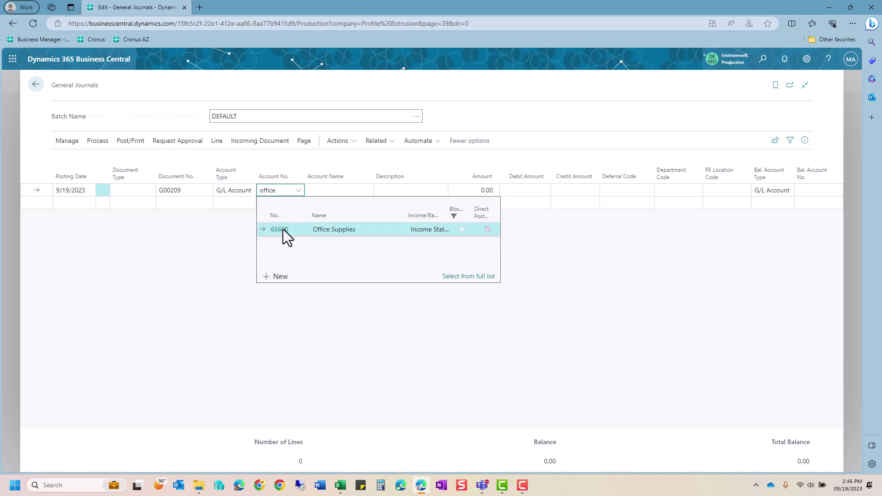
click(283, 230)
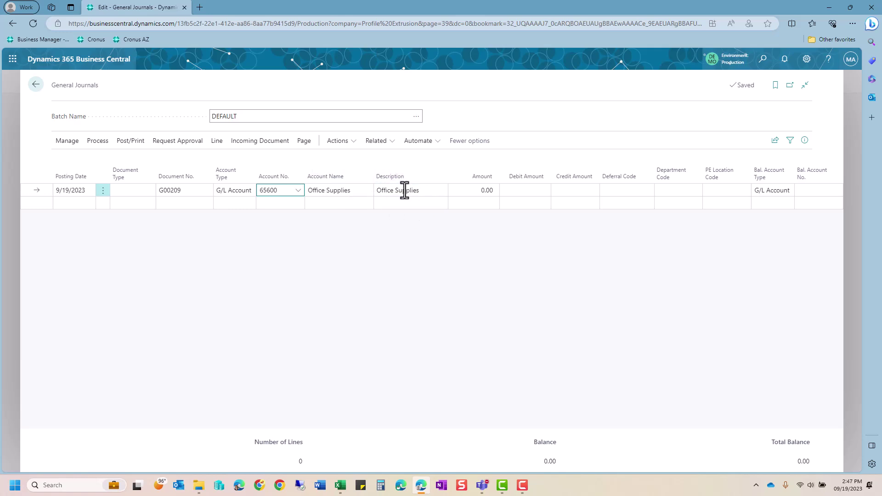
- Replace the line's description with "Can override this value" and set its amount to 500
click(384, 192)
text(Can overfiride this value)
key(Tab)
text(500)
key(Tab)
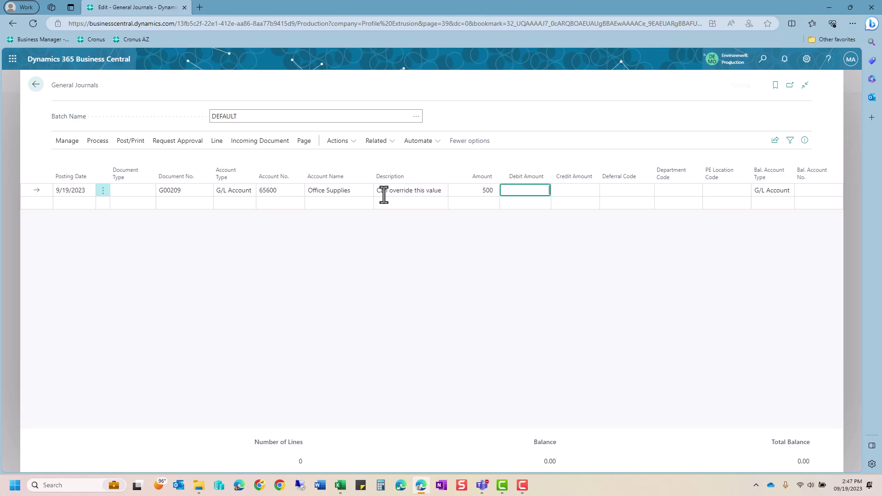
key(Tab)
key(Tab)
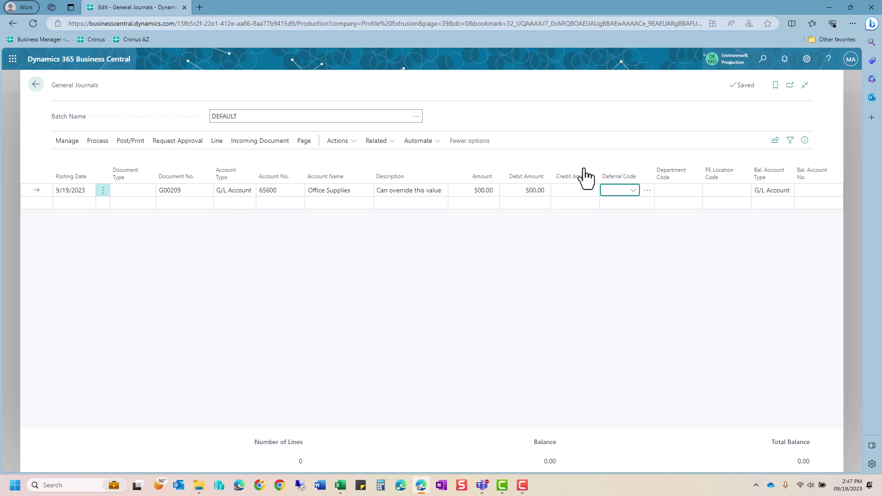
- Look up the line's balancing account with "fee" and choose 60400 Bank Charges and Fees
click(813, 191)
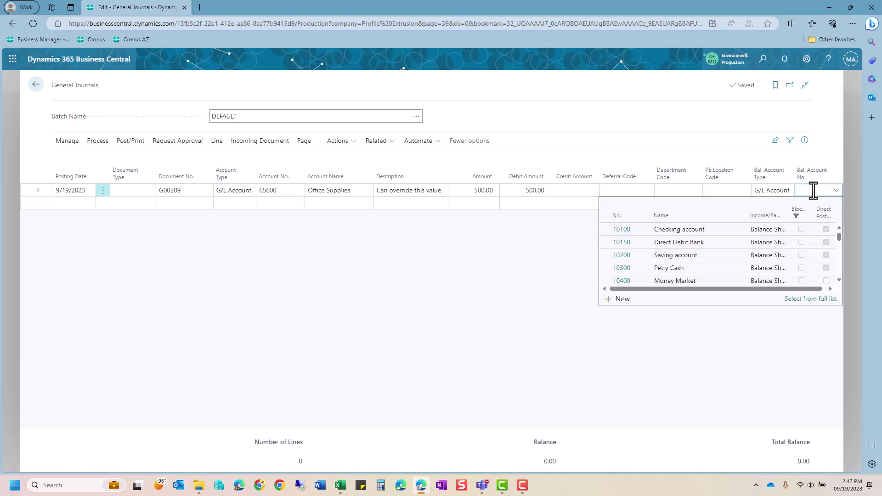
text(1ee)
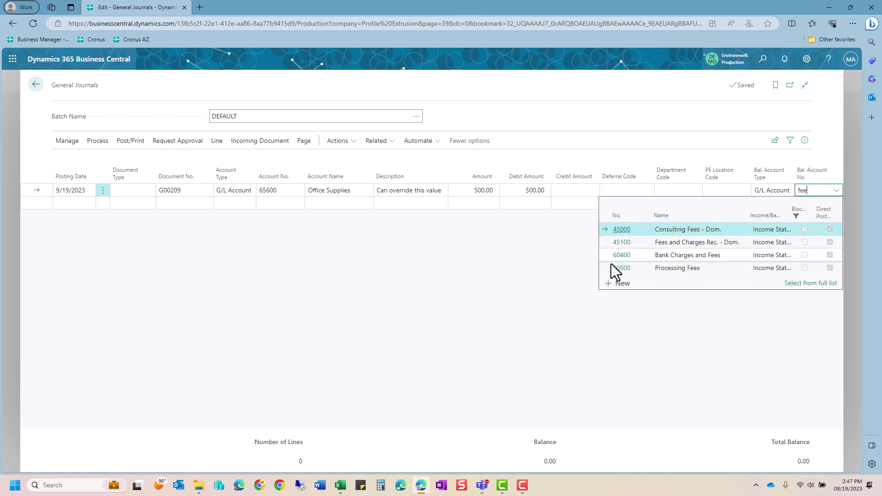
click(614, 257)
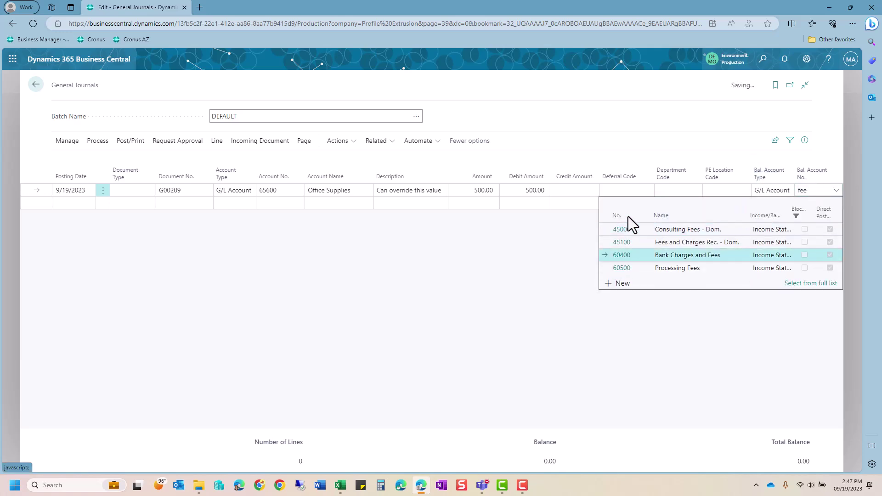
- Open the 12MONE deferral template card from the full list, examine its start date options, and return to the journal without selecting a template
click(623, 191)
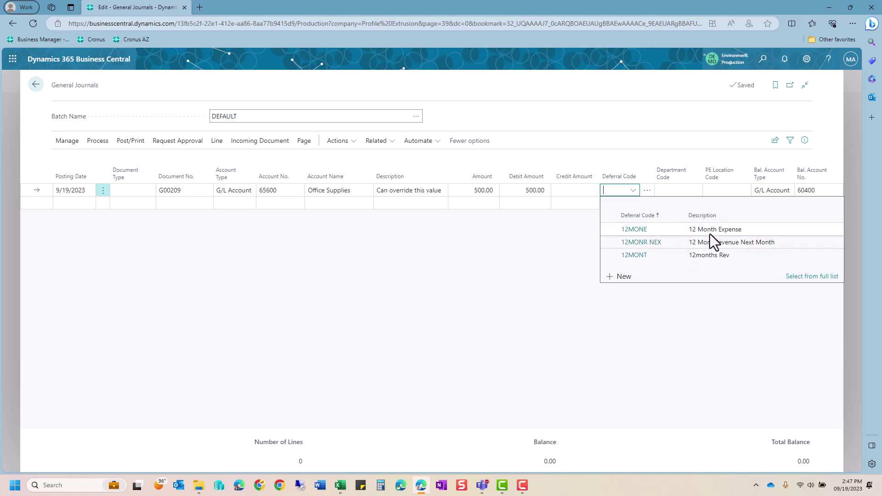
click(788, 277)
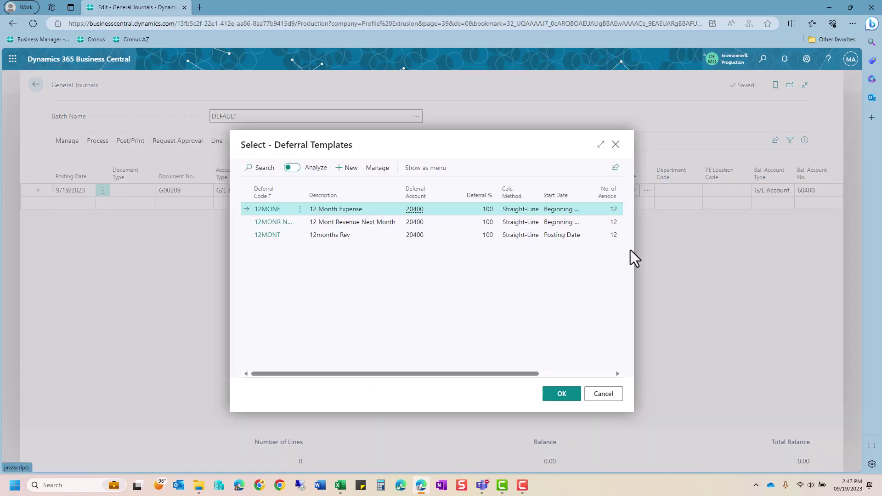
click(377, 168)
click(259, 188)
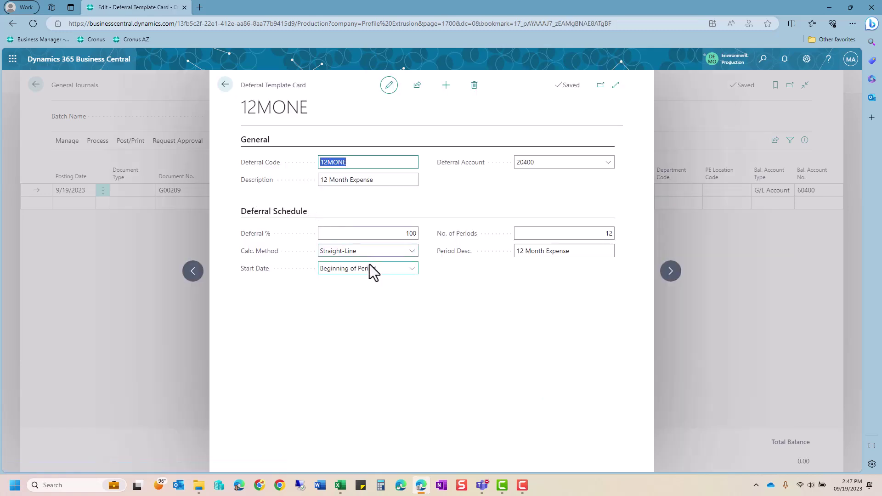
click(369, 265)
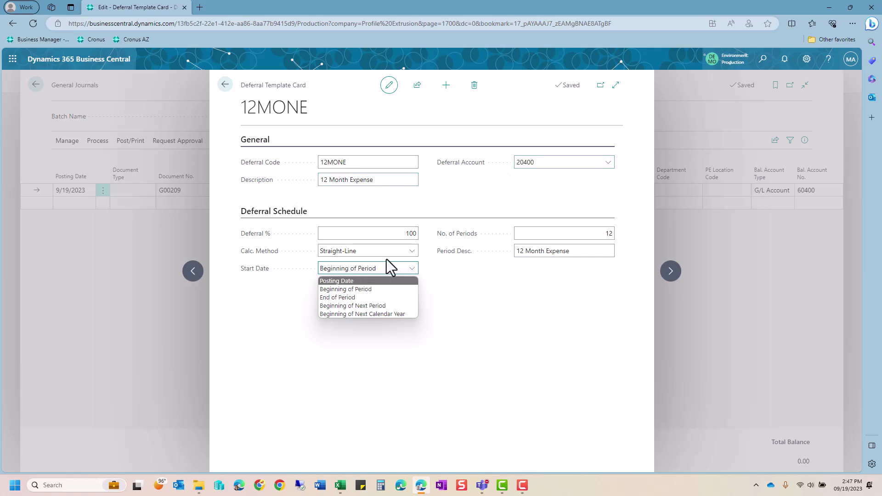
click(224, 84)
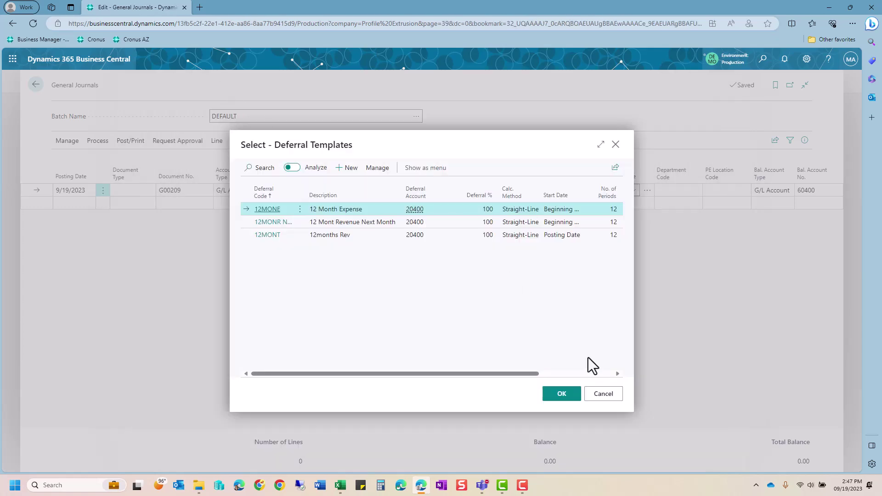
click(597, 395)
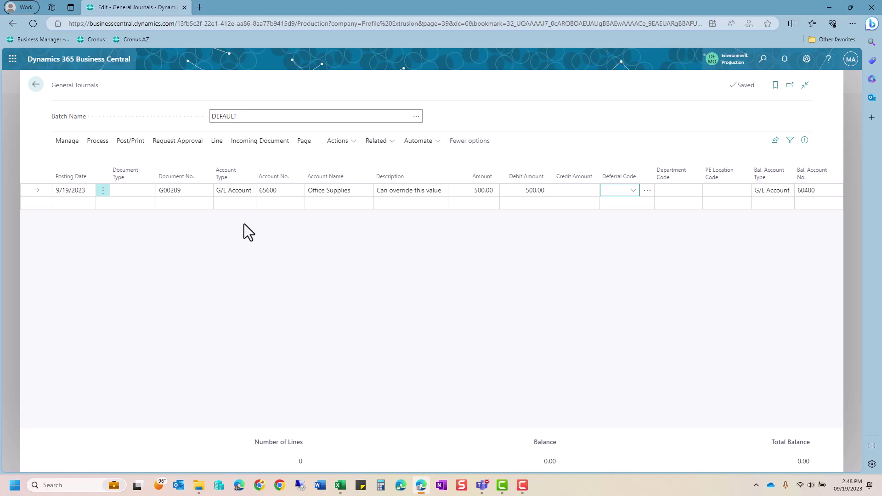
- Preview the posting of the journal line without a deferral code, check the number of G/L entries, and close the preview
click(138, 144)
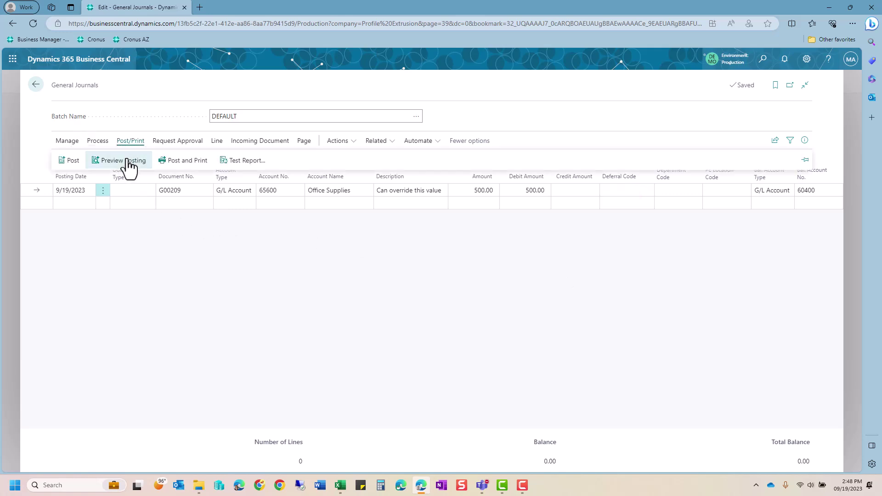
click(130, 162)
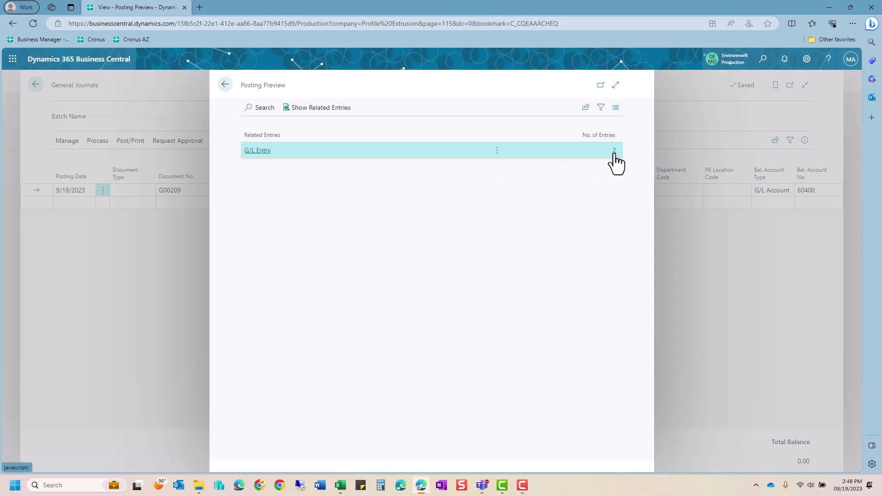
click(225, 85)
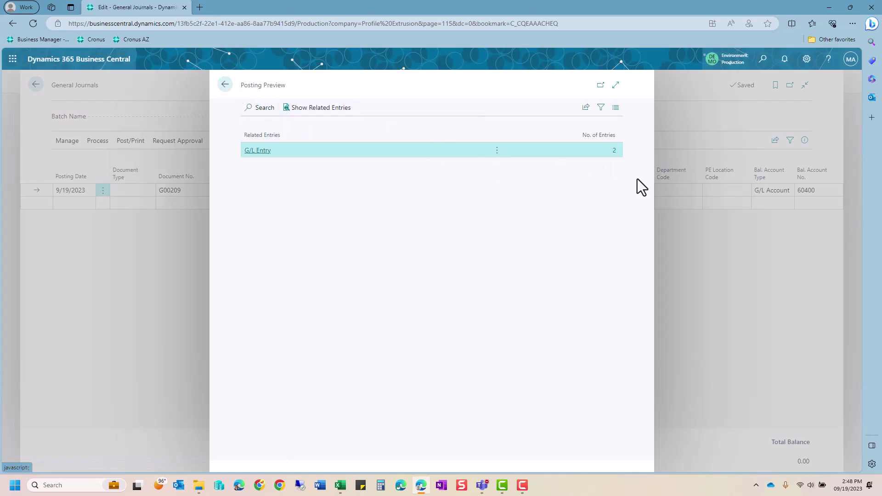
- Assign the 12MONE (12 Month Expense) deferral code to the office supplies journal line
click(633, 190)
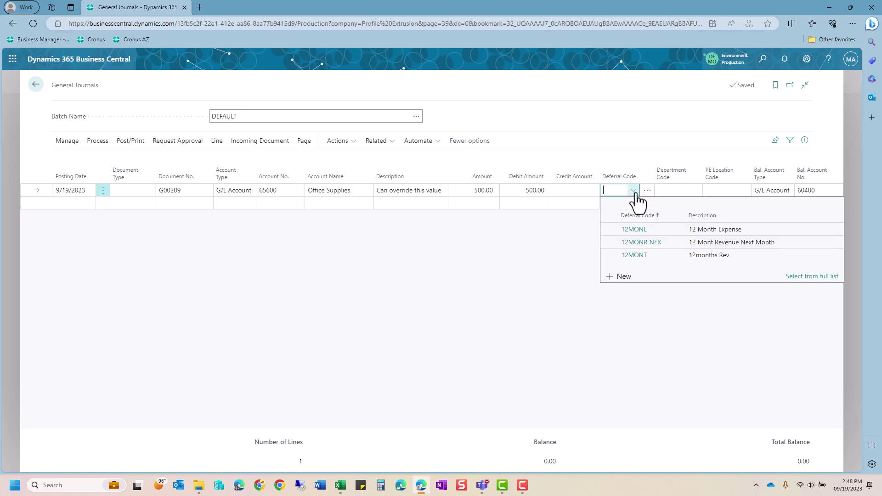
click(640, 229)
click(675, 193)
- Preview the posting with the deferral, review the detailed G/L entries, and return to the journal
click(121, 141)
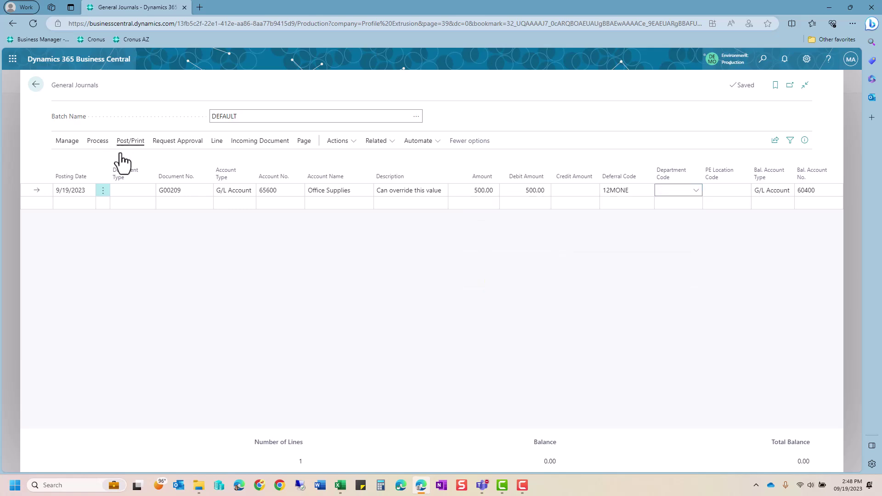
click(123, 141)
click(136, 160)
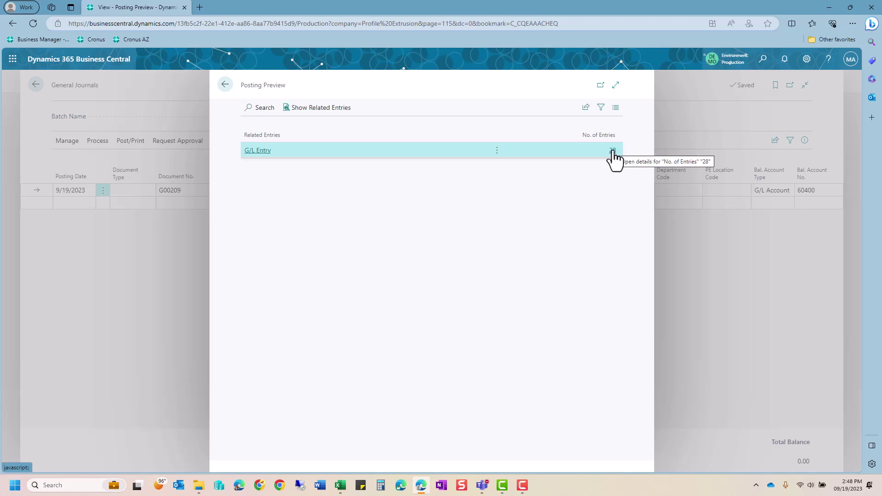
click(613, 151)
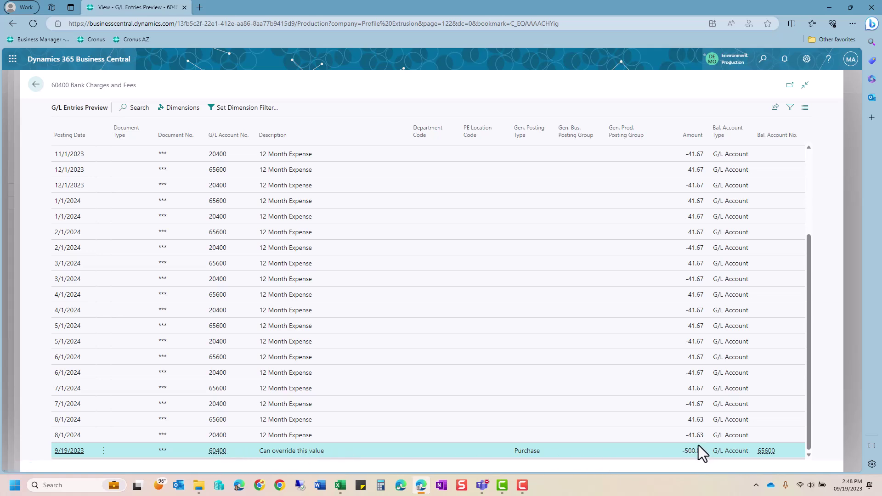
scroll(698, 445, up, 3)
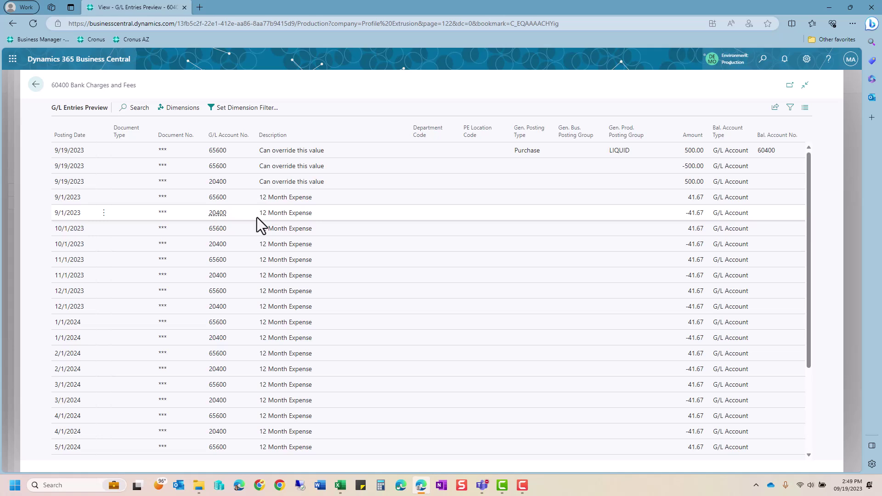
click(34, 84)
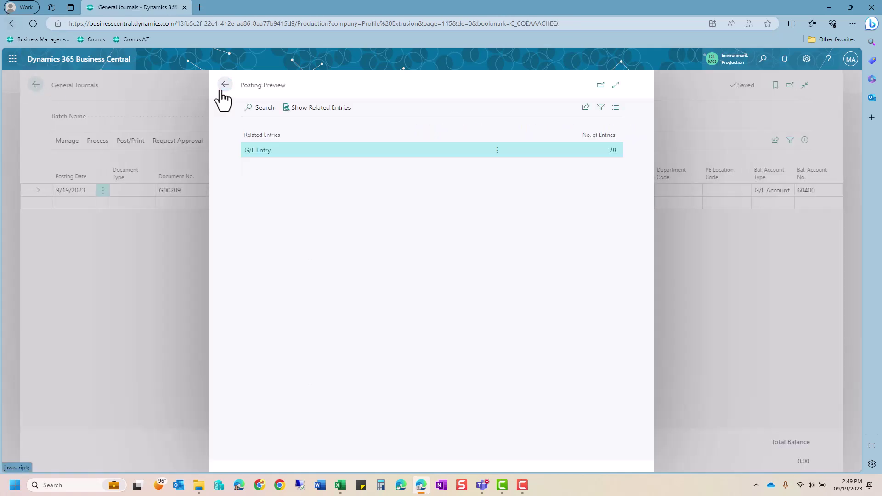
click(220, 92)
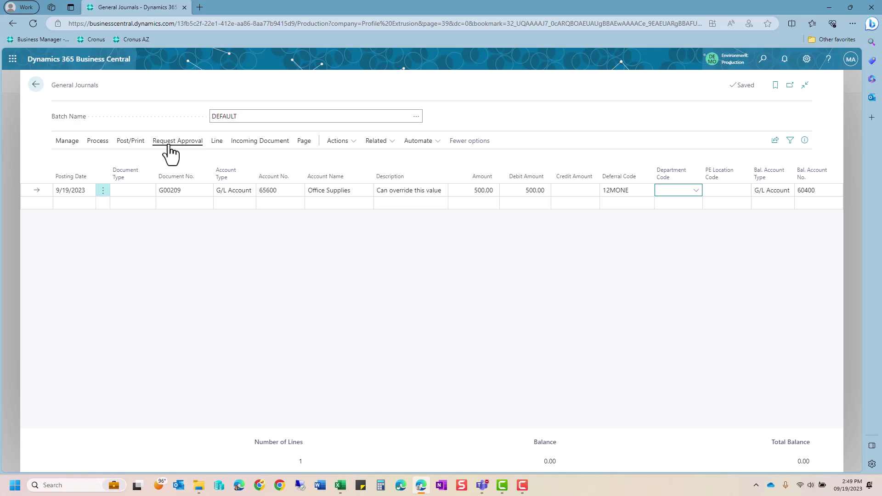
- Show the journal line's details and attachments, and attach the Amazon.com order PDF as an incoming document file
click(804, 141)
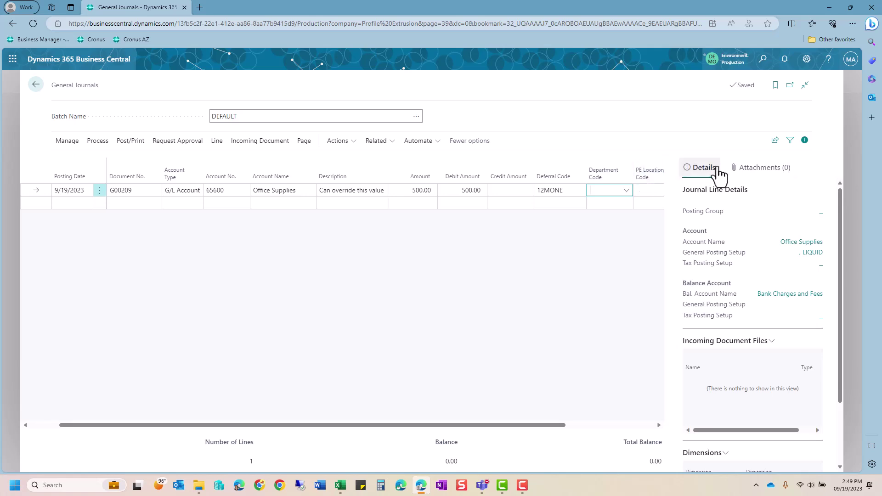
click(760, 169)
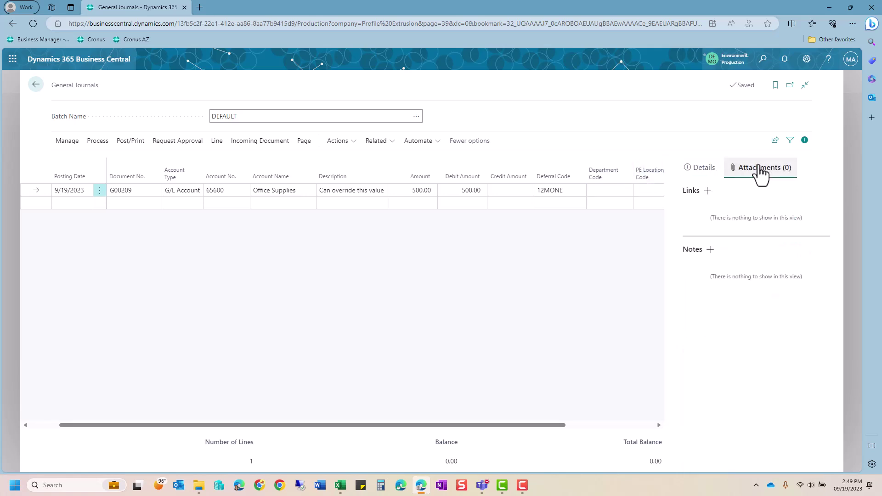
click(707, 180)
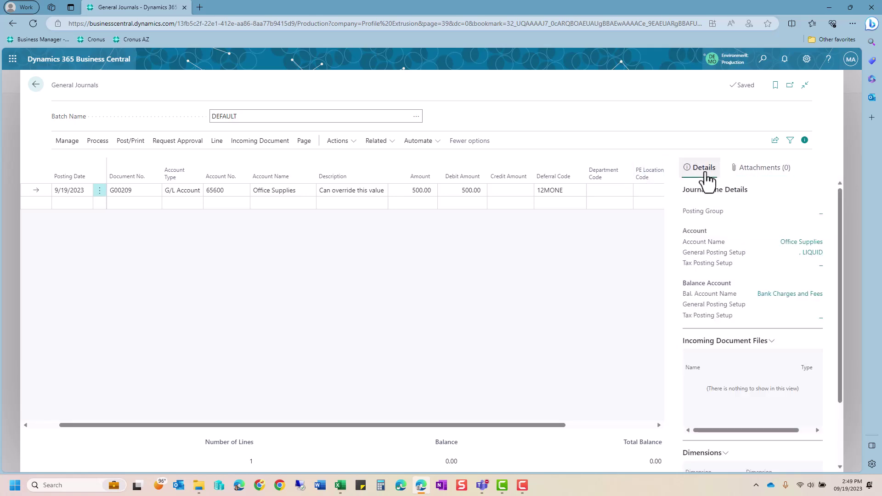
click(732, 341)
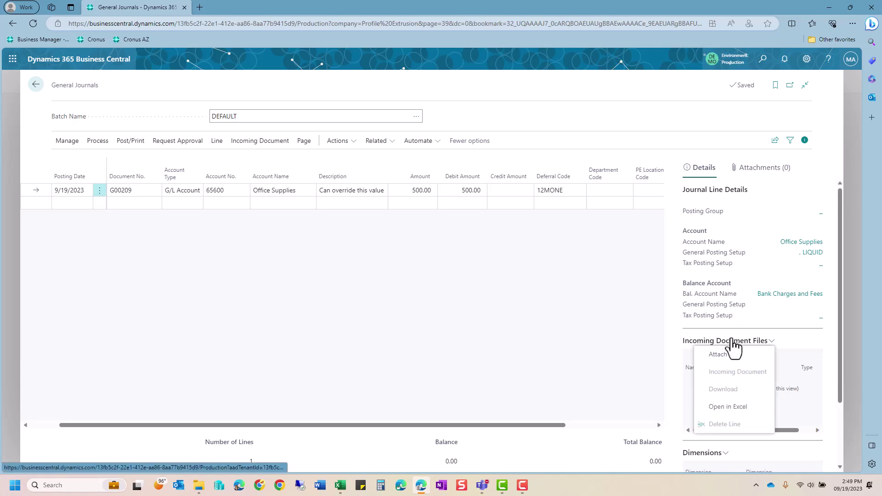
click(727, 355)
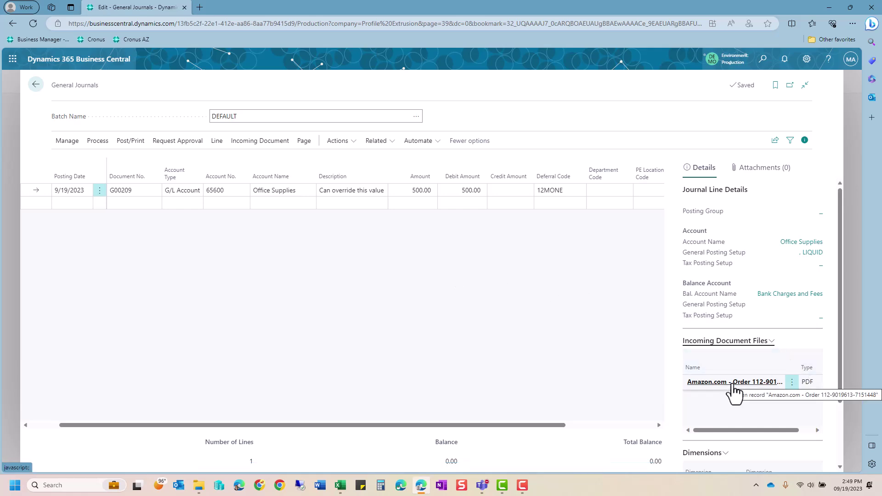
- Post the journal line, dismiss the posting message, and hide the line details
click(123, 142)
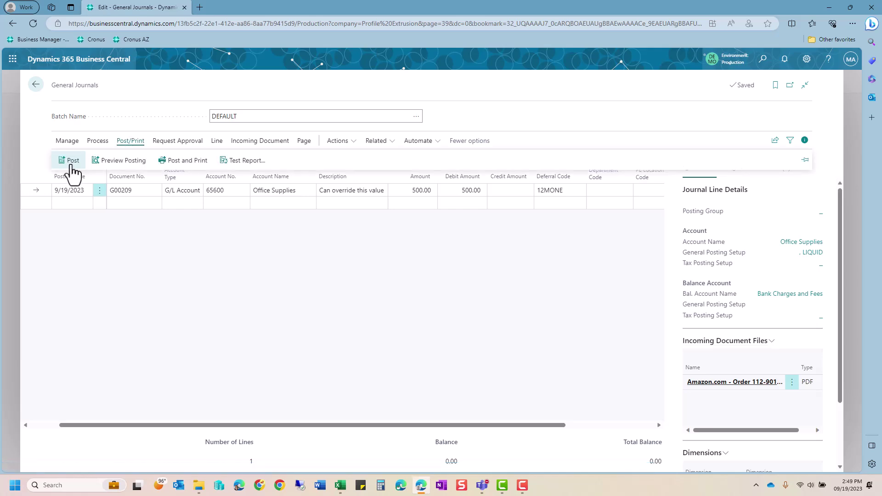
key(F9)
click(472, 292)
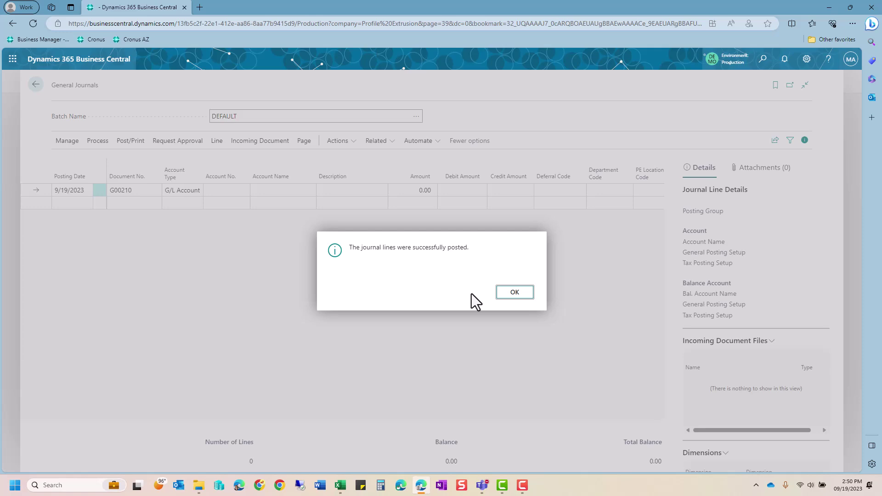
click(505, 294)
click(805, 141)
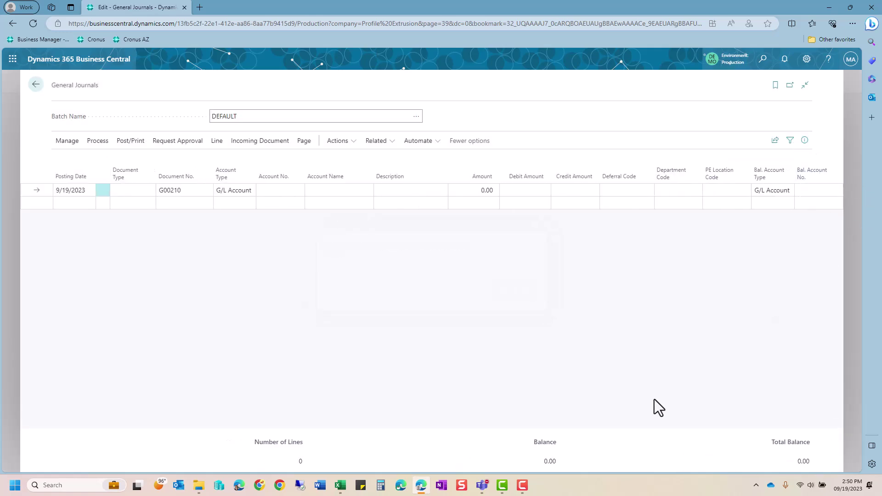
click(340, 487)
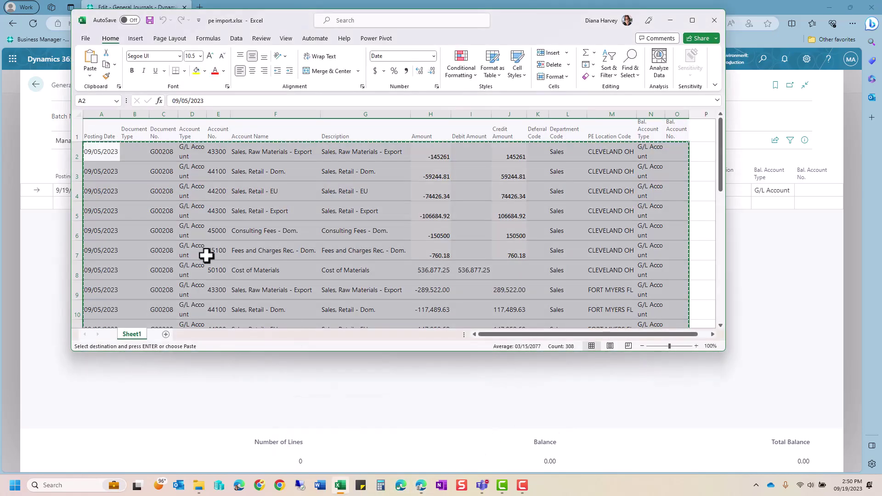
click(56, 191)
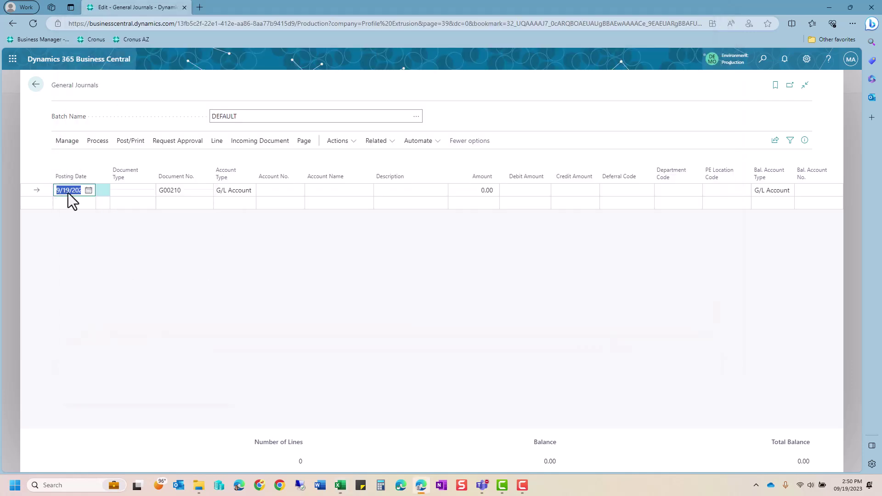
right_click(64, 192)
click(62, 191)
key(ctrl+c)
- Copy the data rows 2 to 29 of pe import.xlsx in Excel and paste them into the DEFAULT general journal in Business Central
click(341, 486)
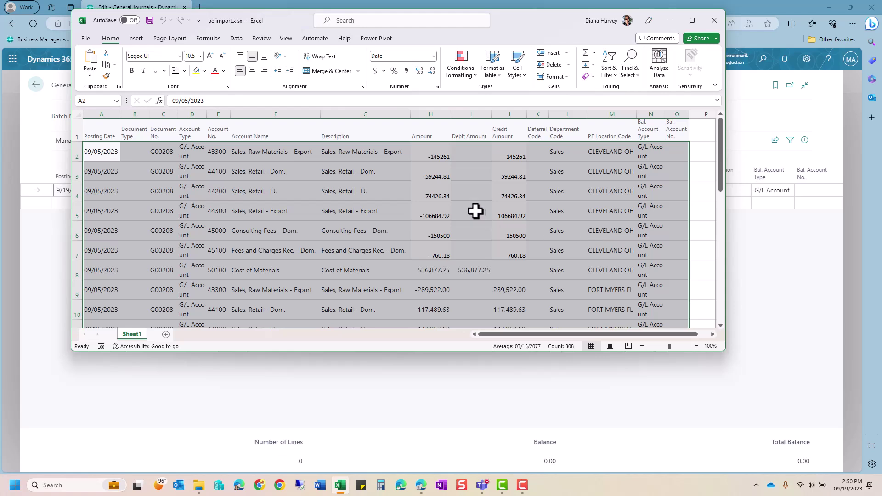
drag(106, 150, 671, 309)
key(ctrl+c)
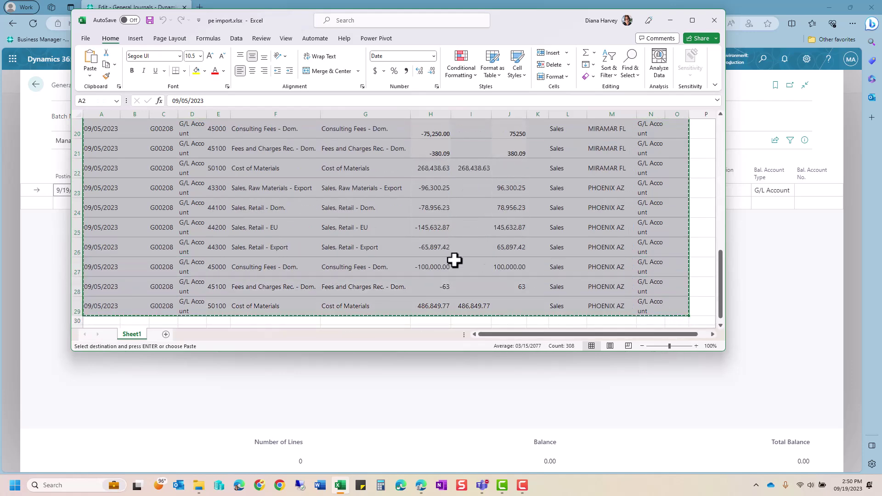
click(63, 189)
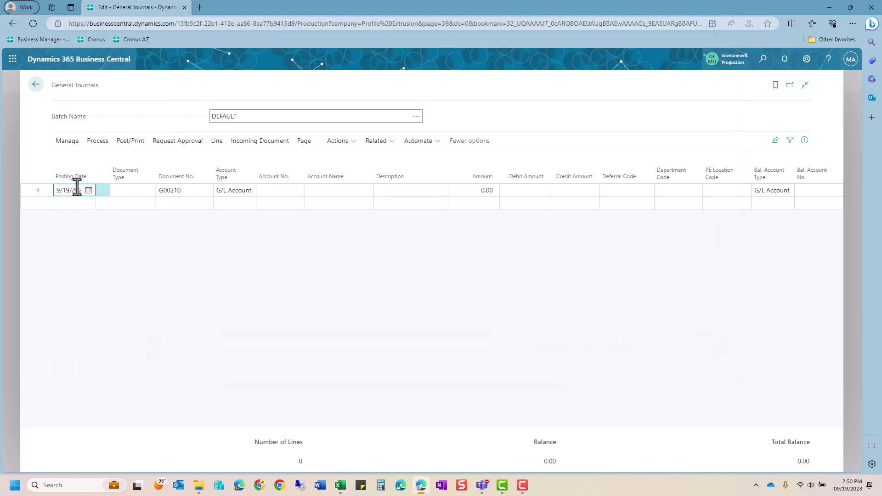
key(ctrl+v)
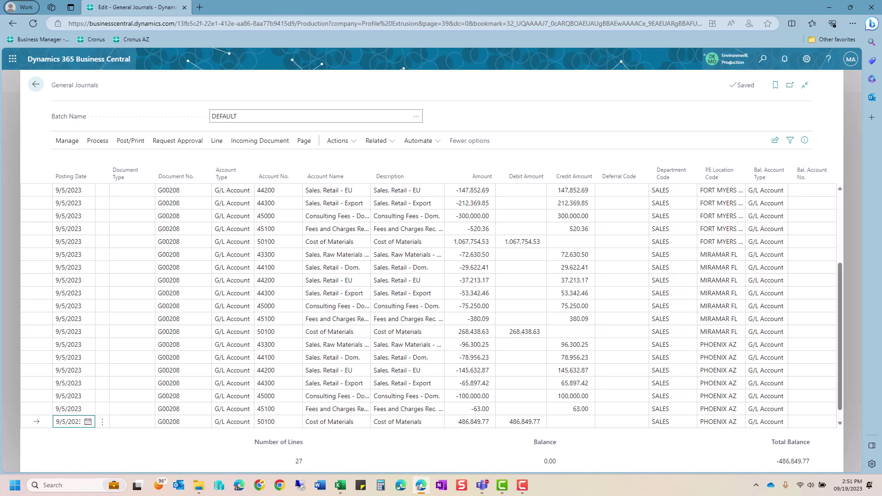
scroll(685, 194, up, 1)
scroll(684, 194, up, 2)
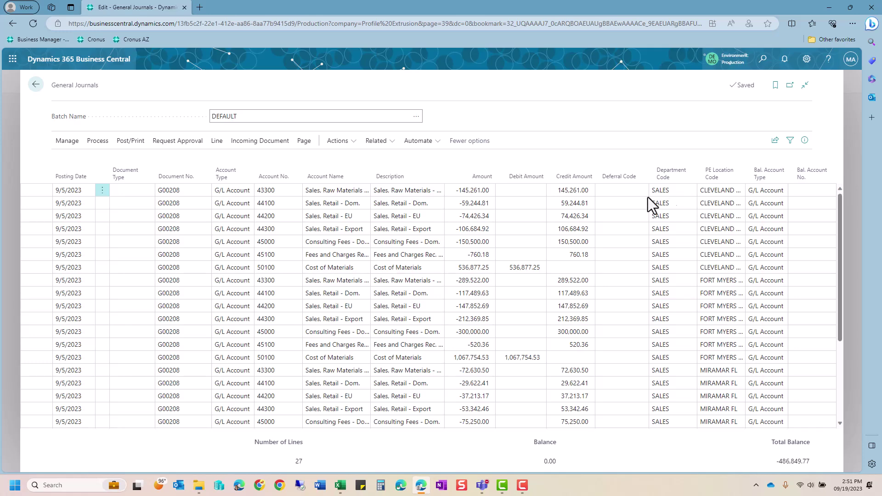
click(527, 281)
click(363, 279)
- Leave the general journal, open Posted General Journals from the home page's Finance area, and hide the dimensions details
click(35, 85)
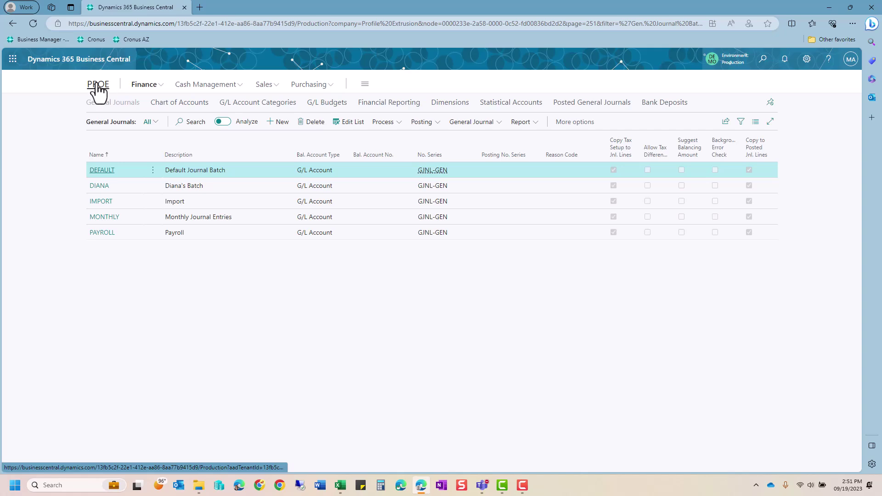
click(97, 85)
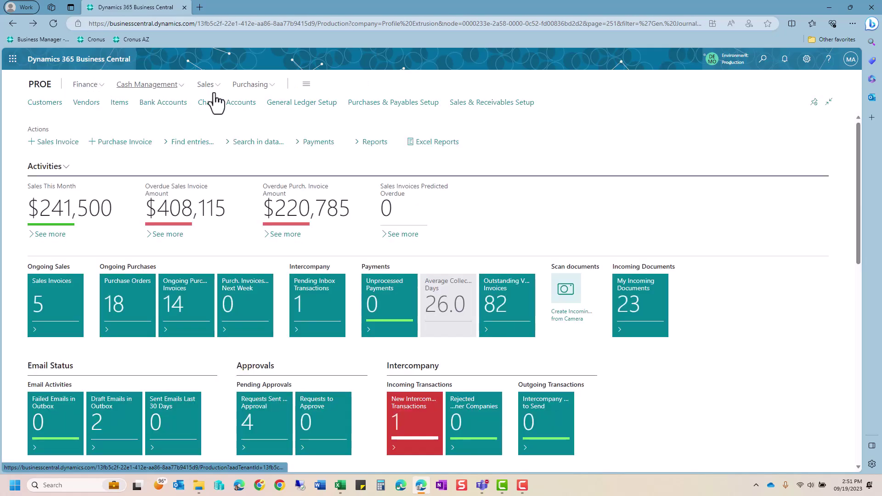
click(95, 85)
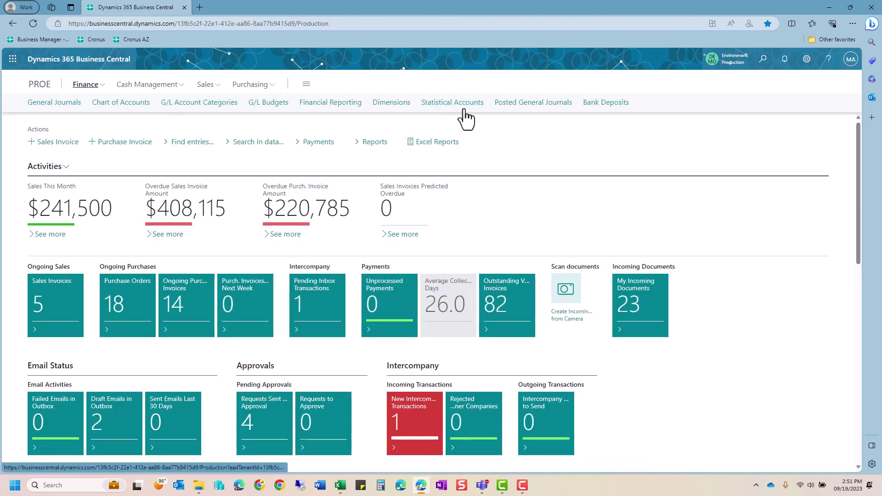
click(546, 103)
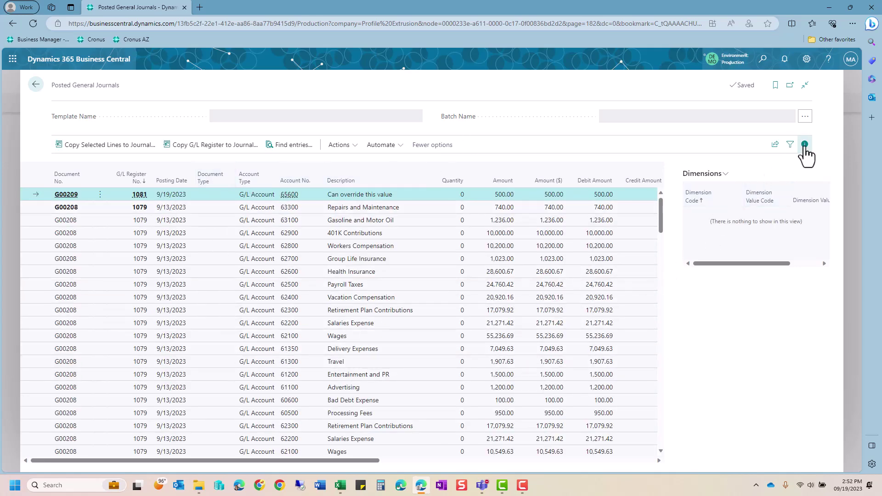
click(804, 145)
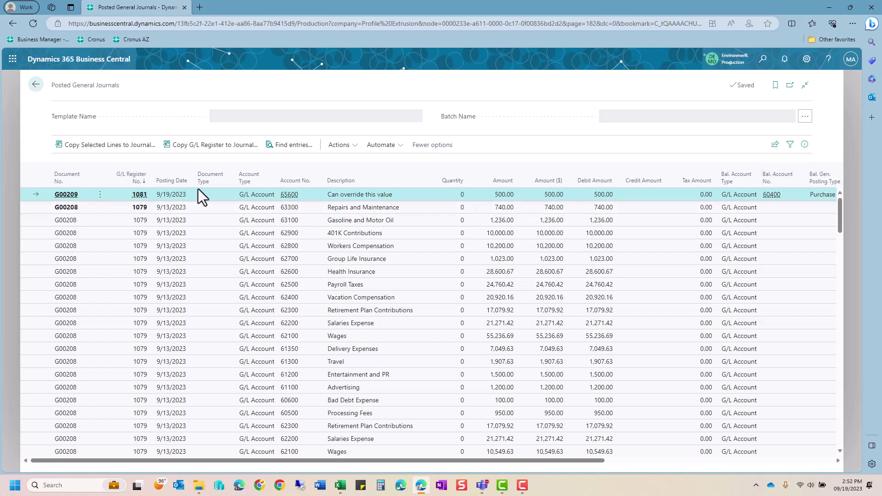
- Find the entries related to posted document G00209, view its incoming document record, and return to the posted journals
click(287, 146)
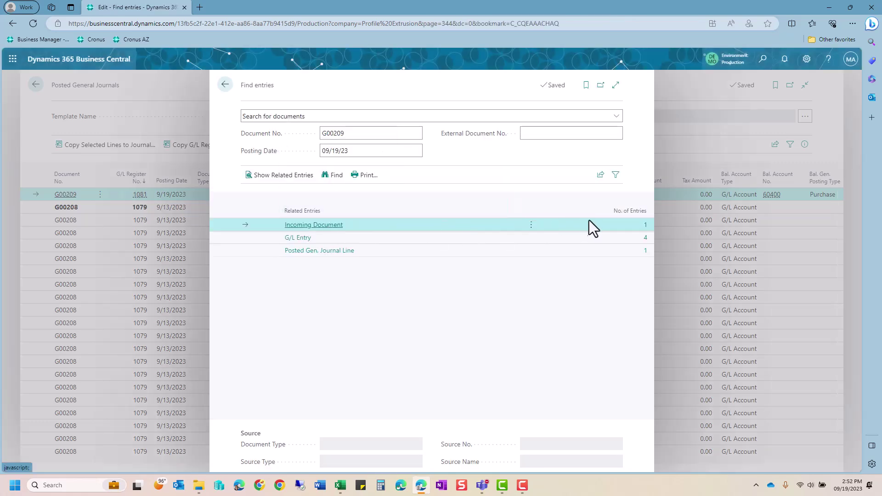
click(645, 225)
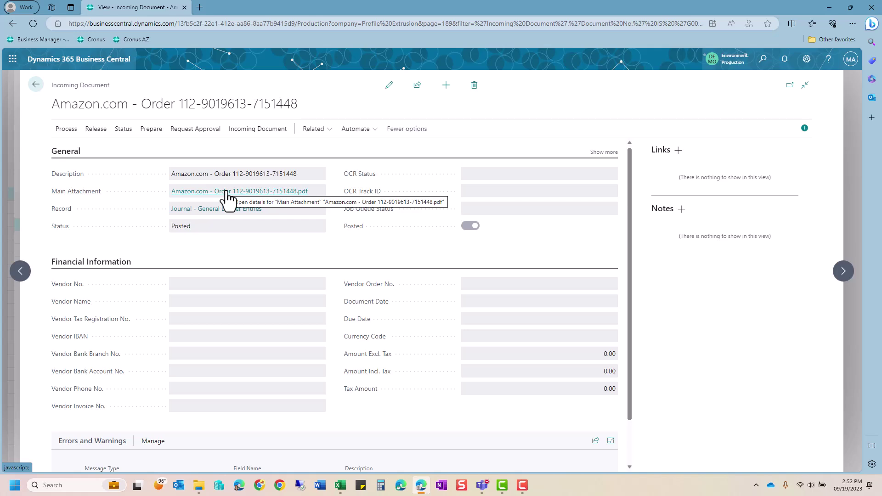
click(36, 89)
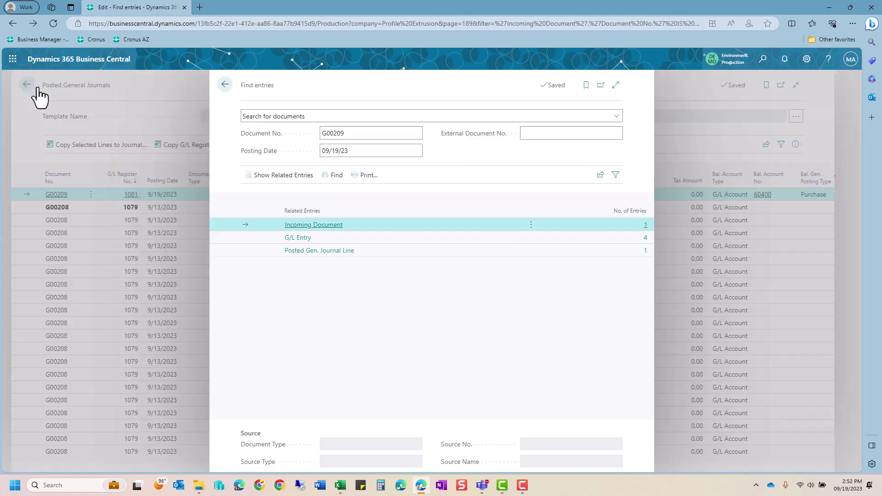
click(225, 86)
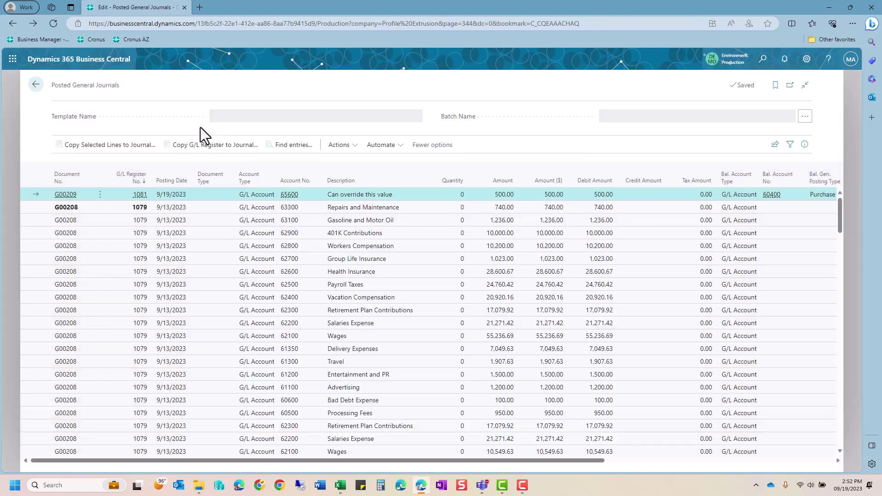
- Copy document G00208's G/L register to the GENERAL journal template with posting date 9/19/2023, document number 09192023 and Reverse Sign on
click(168, 209)
scroll(193, 289, down, 10)
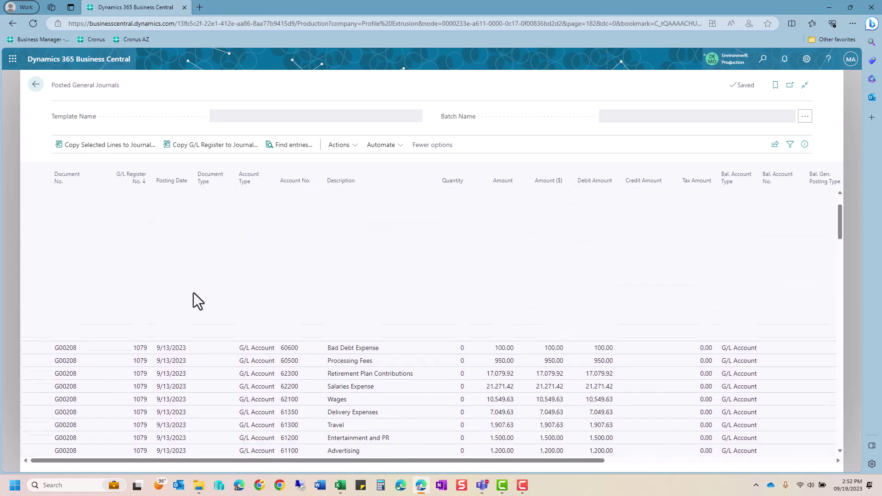
scroll(194, 293, up, 3)
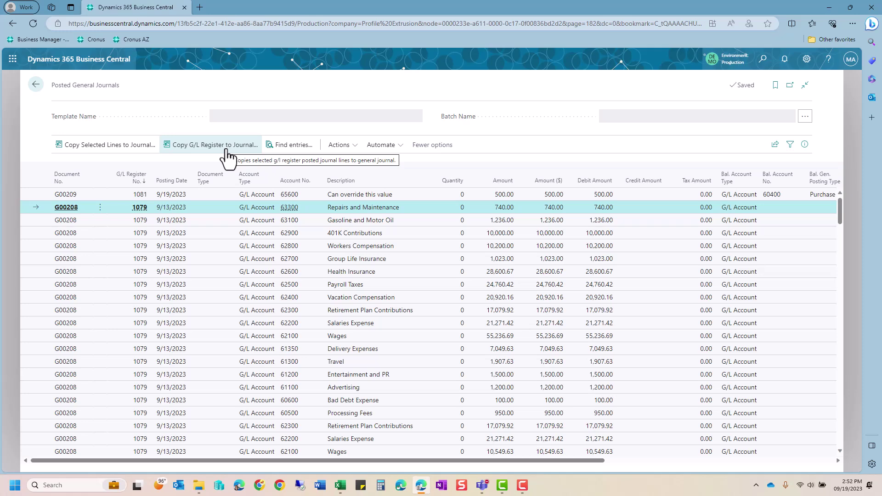
click(227, 157)
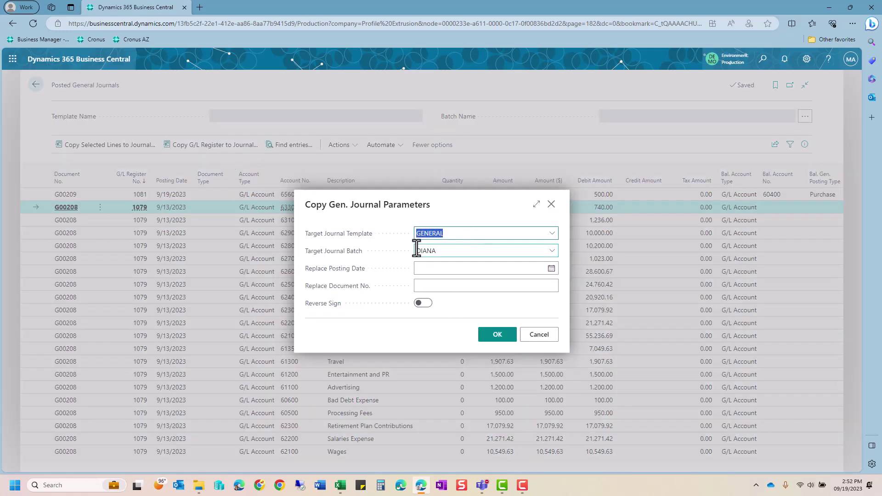
click(440, 266)
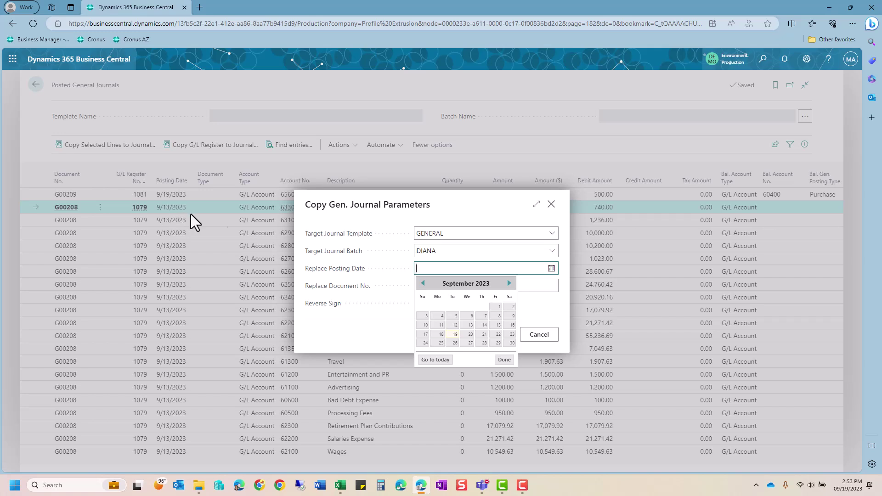
click(455, 335)
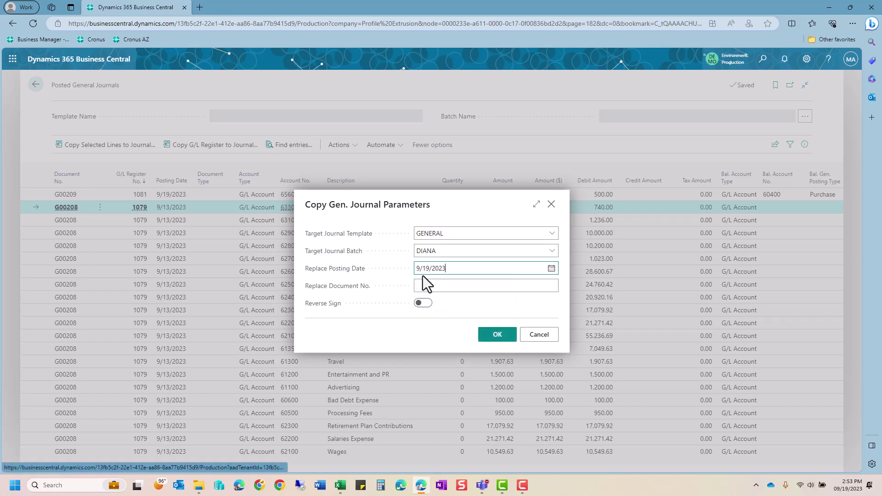
click(428, 285)
text(09192023)
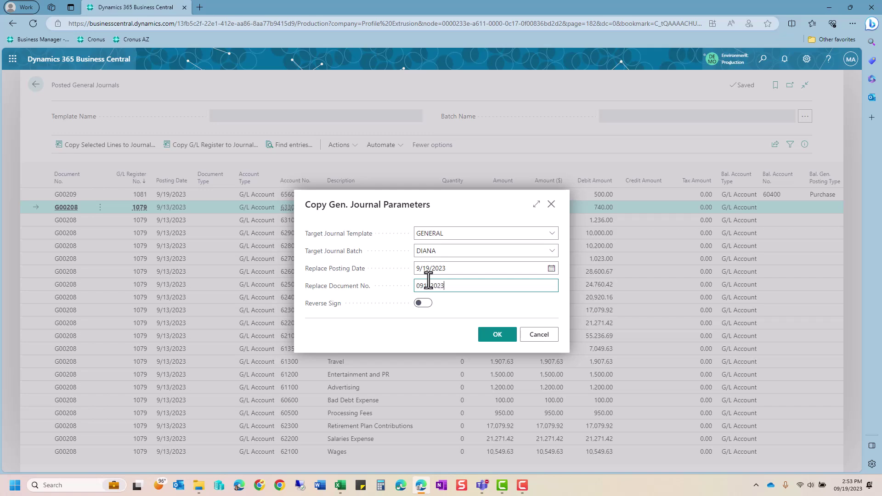
click(426, 305)
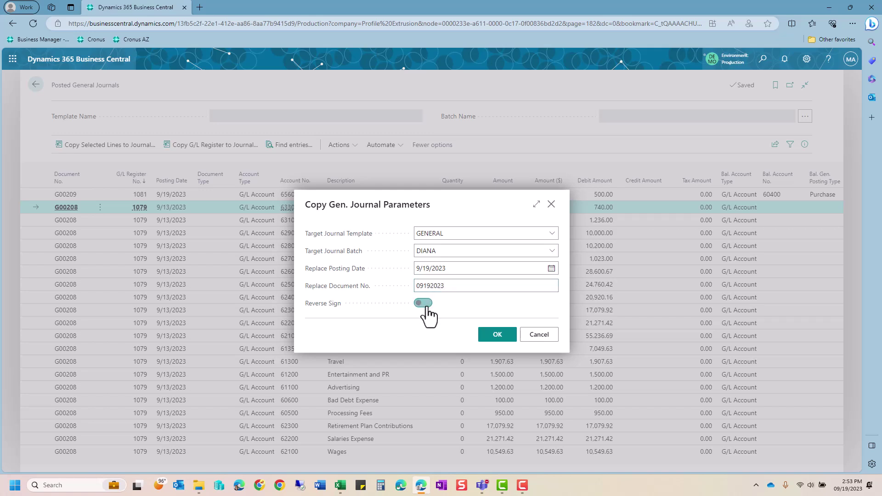
click(489, 339)
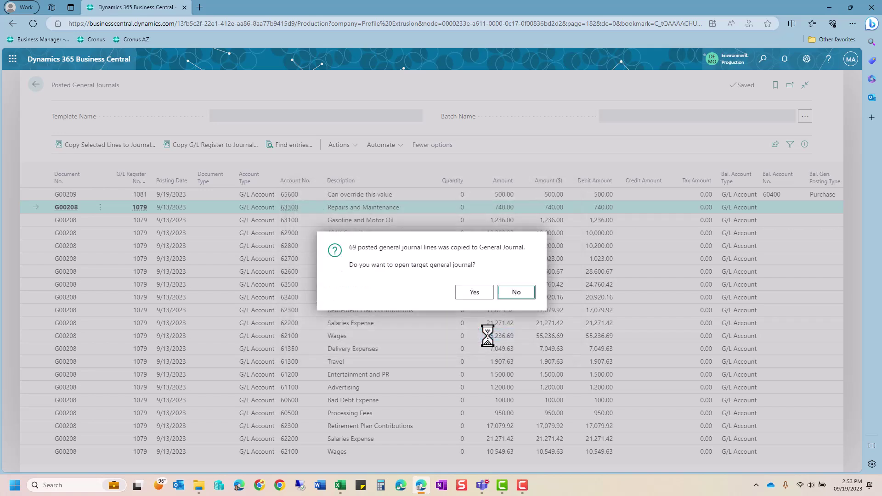
- Open the target general journal to review the copied reversed lines, and go back to the home page
click(483, 295)
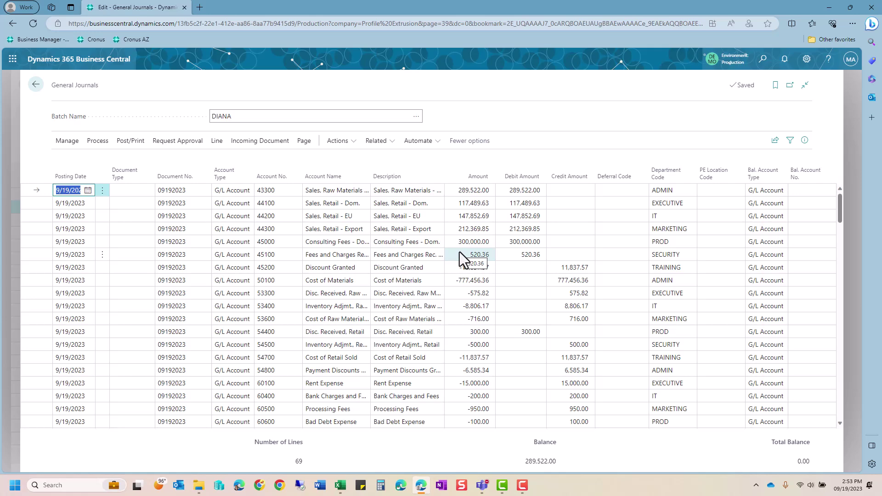
click(36, 85)
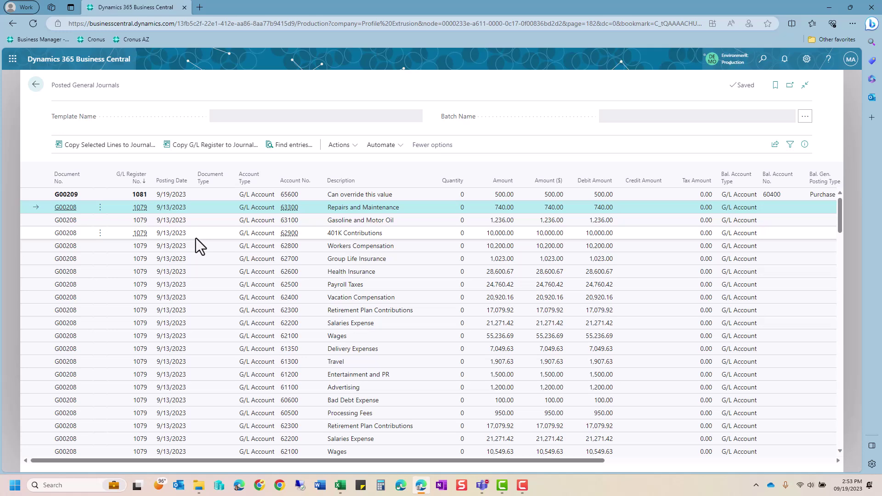
click(35, 86)
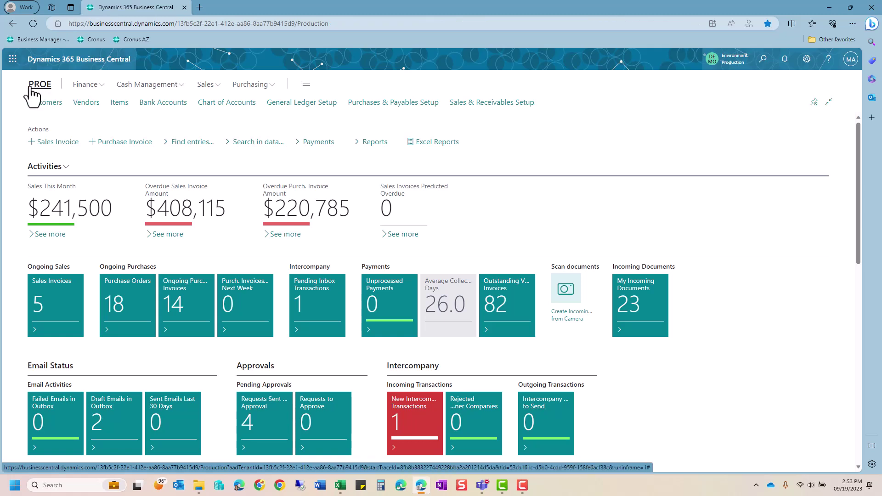
- Search for "recur jour gen", open Recurring General Journals, and display the recurring method options for the first line
click(763, 61)
text(recur)
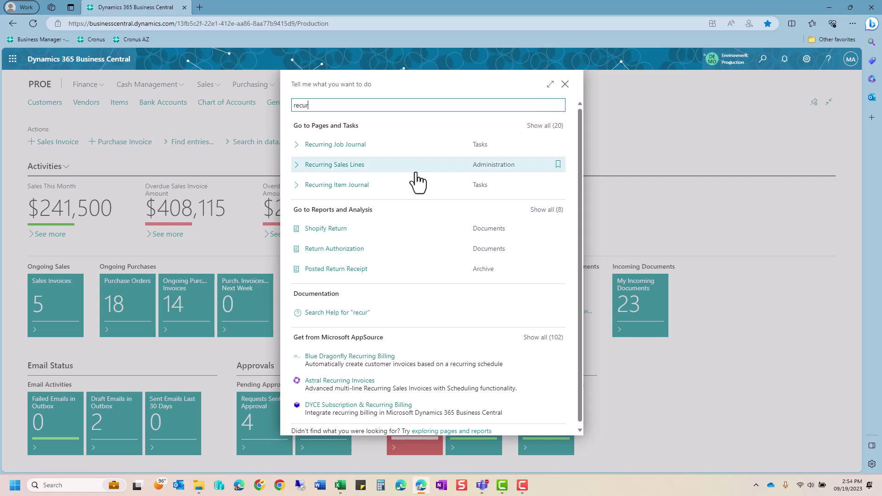
text( jour gne)
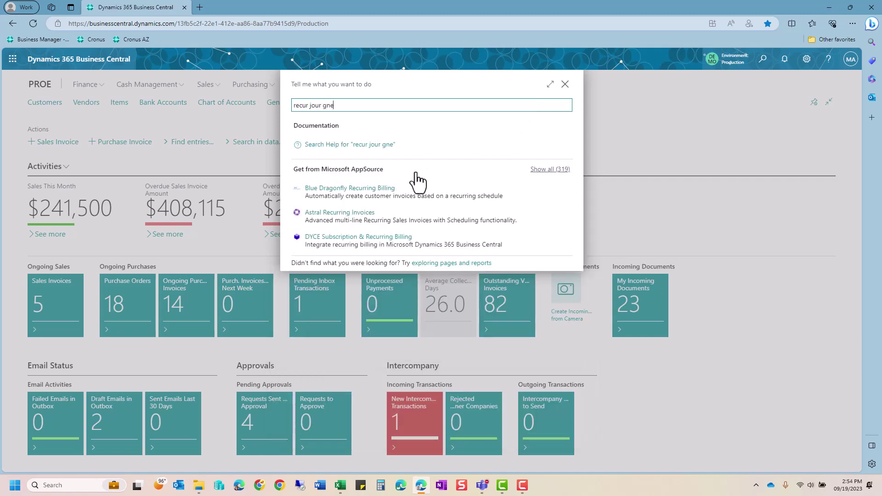
key(BackSpace)
key(BackSpace)
text(en)
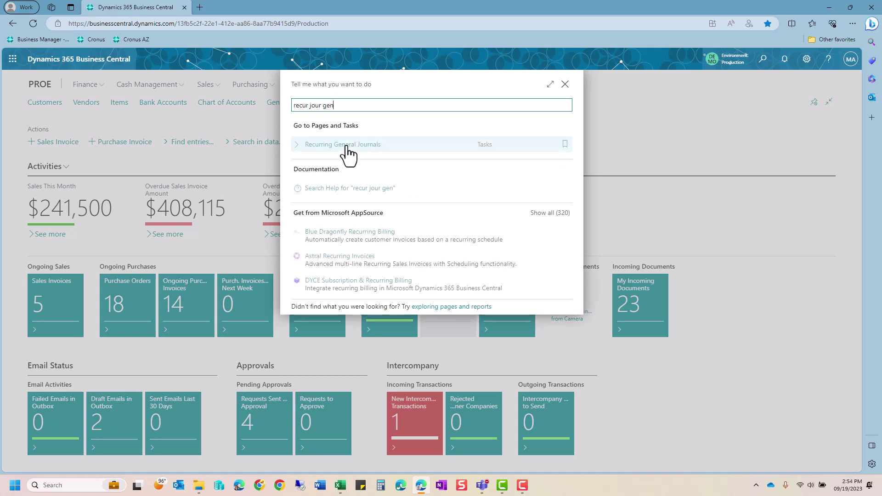
click(346, 145)
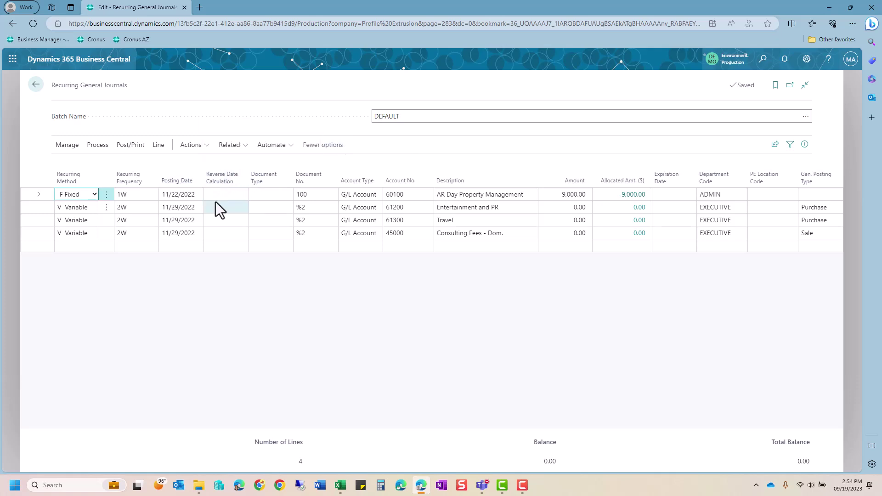
click(90, 195)
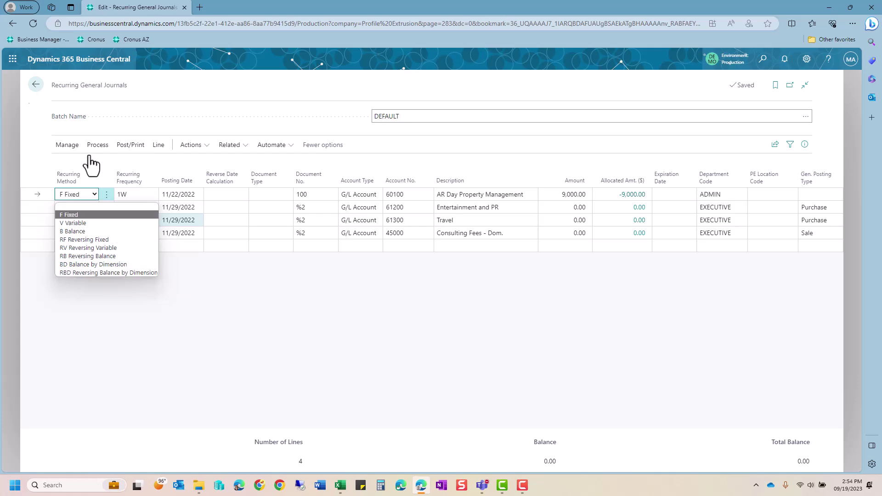
- Leave the recurring journals, open the Chart of Accounts and apply its Income view
click(34, 86)
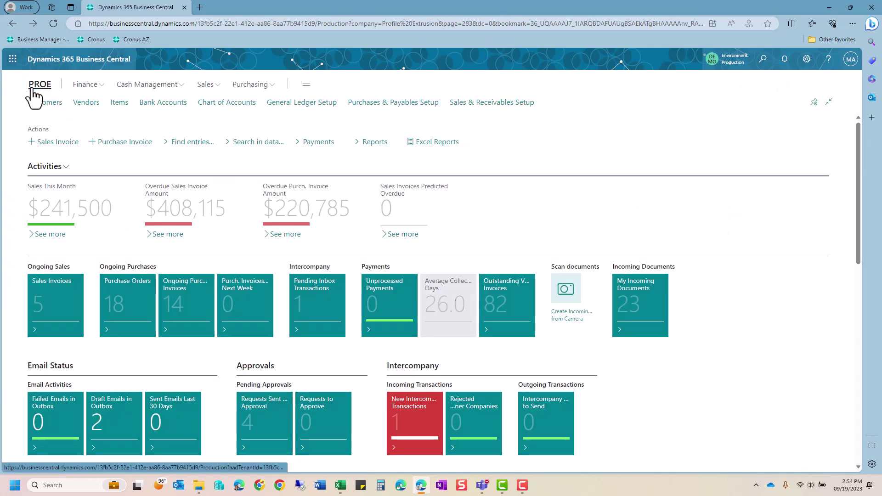
click(215, 106)
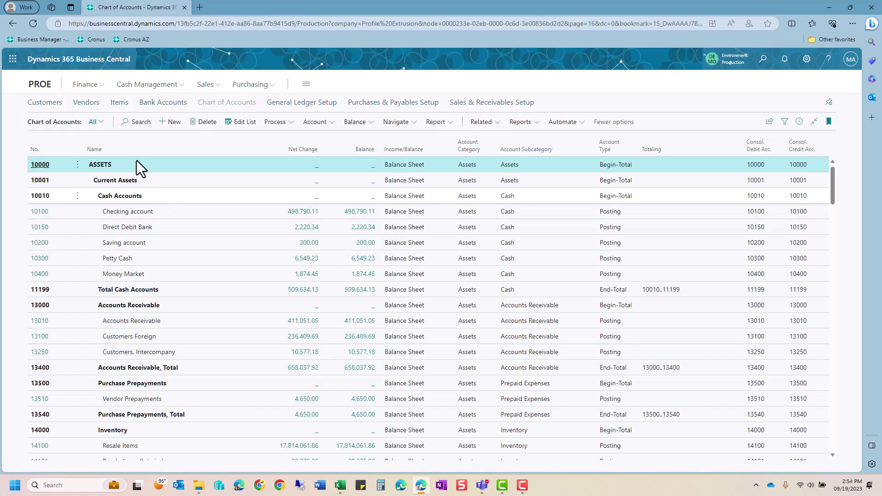
click(108, 123)
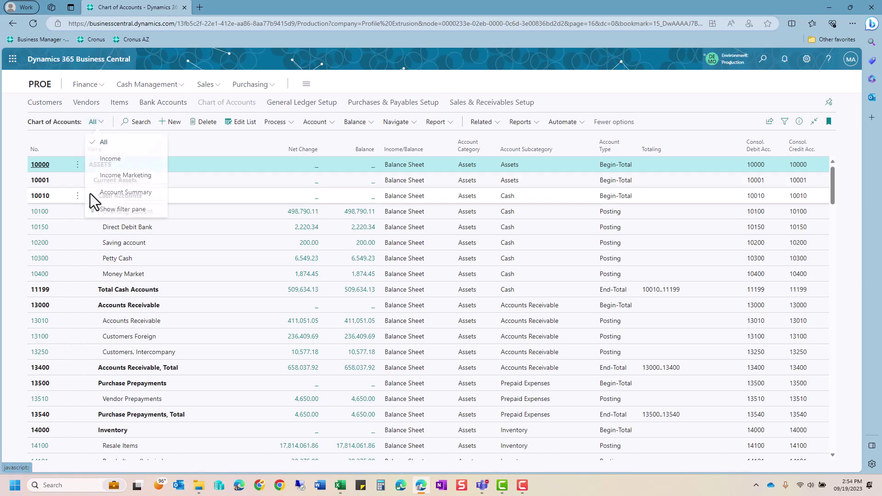
click(279, 254)
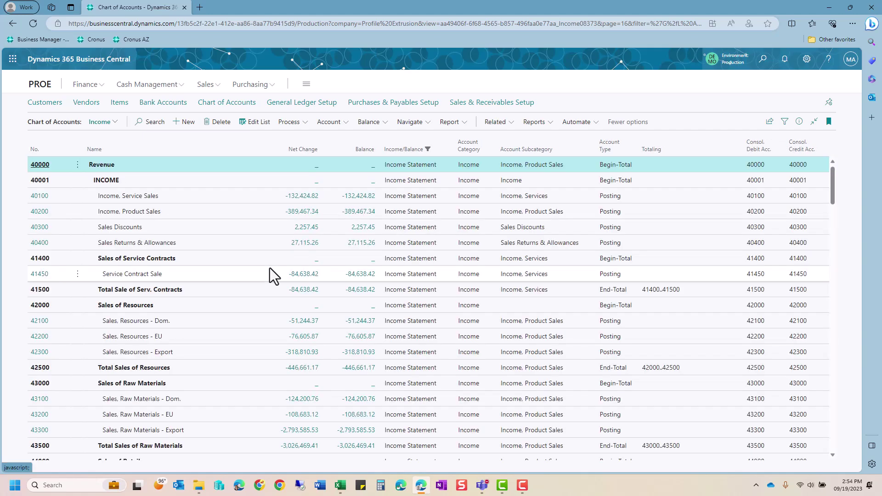
- Open the general ledger entries behind the net change of account 40100 Income, Service Sales
scroll(277, 289, down, 1)
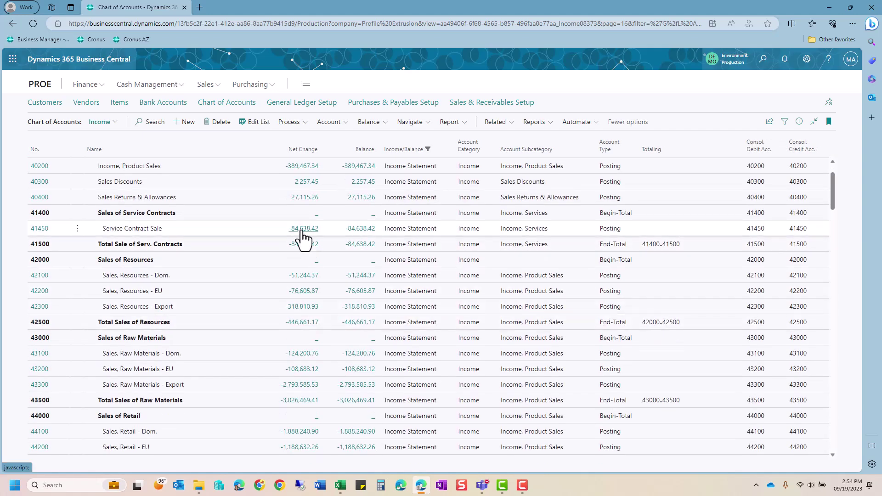
scroll(300, 250, up, 1)
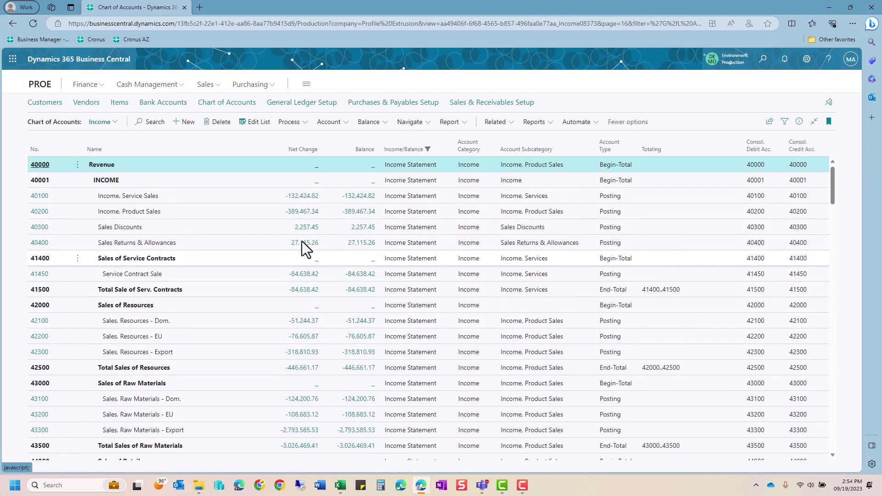
click(303, 200)
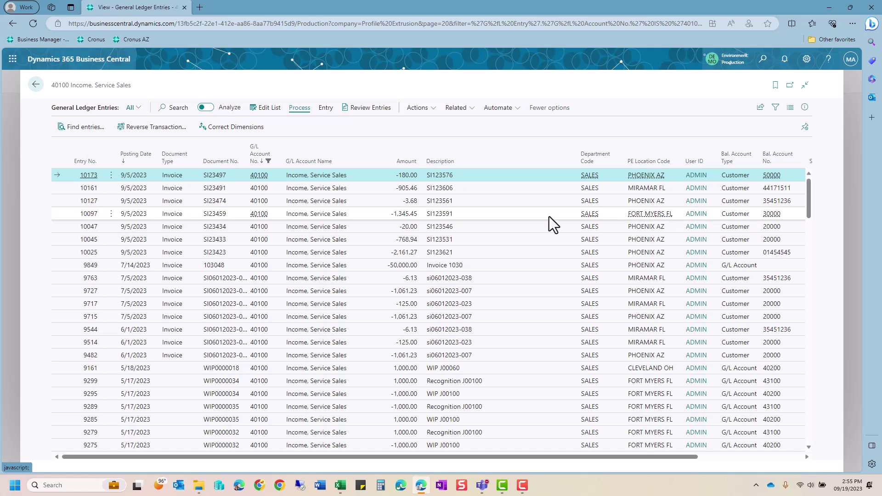
- Create a dimension correction for ledger entries 10097 and 10161 with PHOENIX AZ as the new PE LOCATION value
click(534, 218)
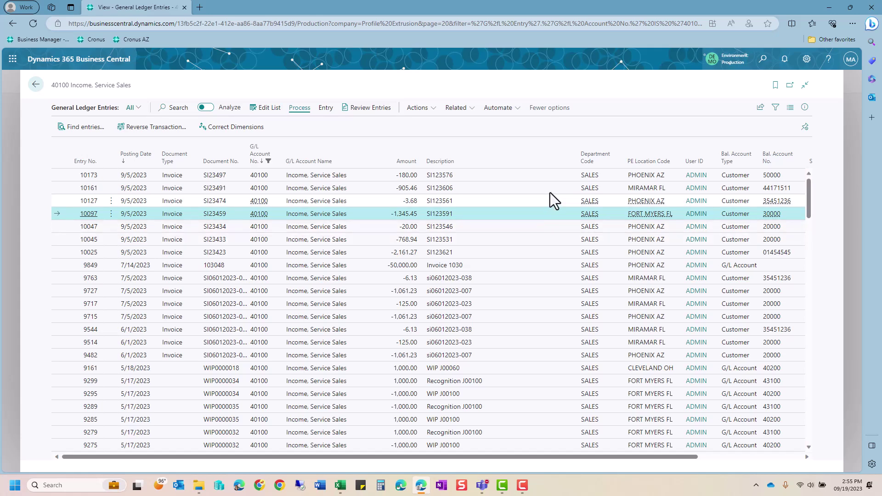
ctrl+click(514, 188)
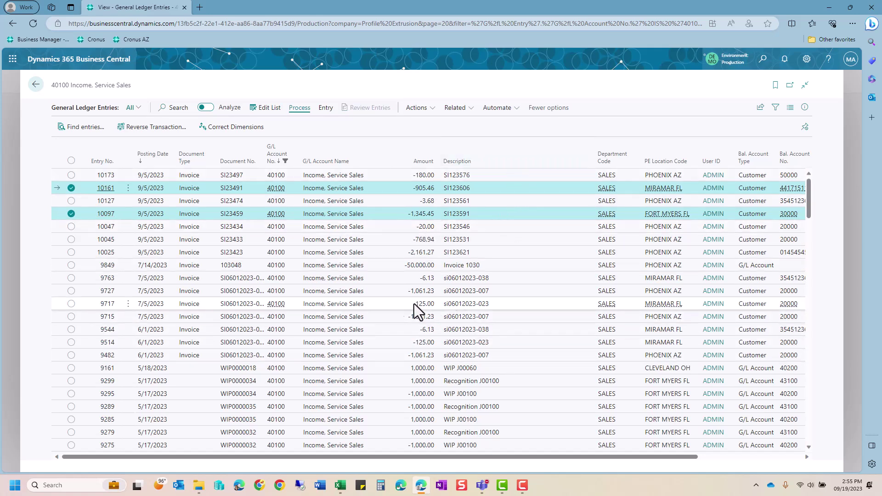
click(220, 134)
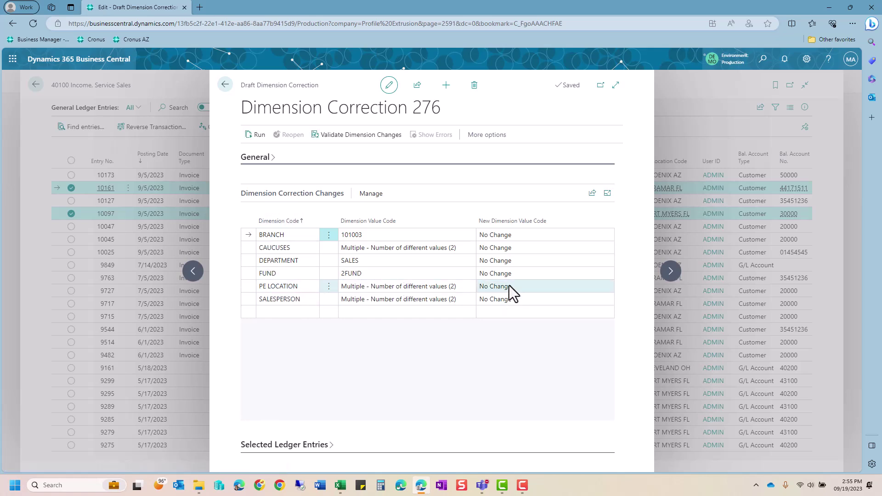
click(526, 286)
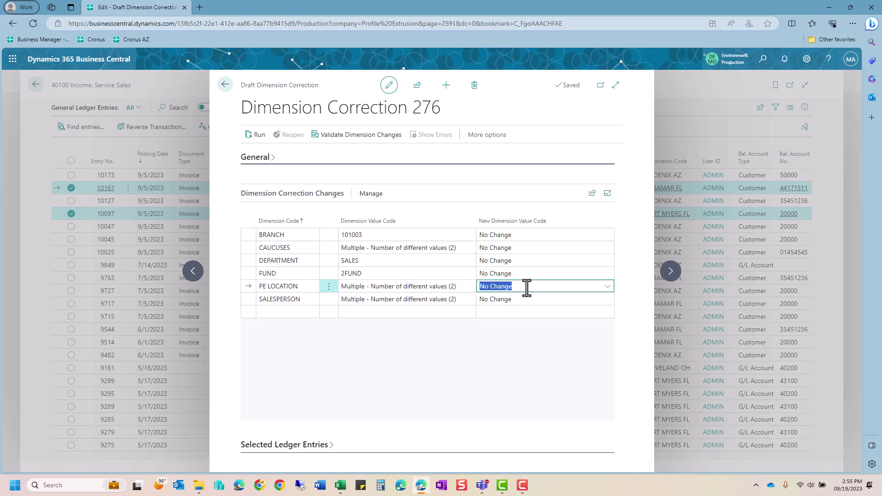
click(606, 286)
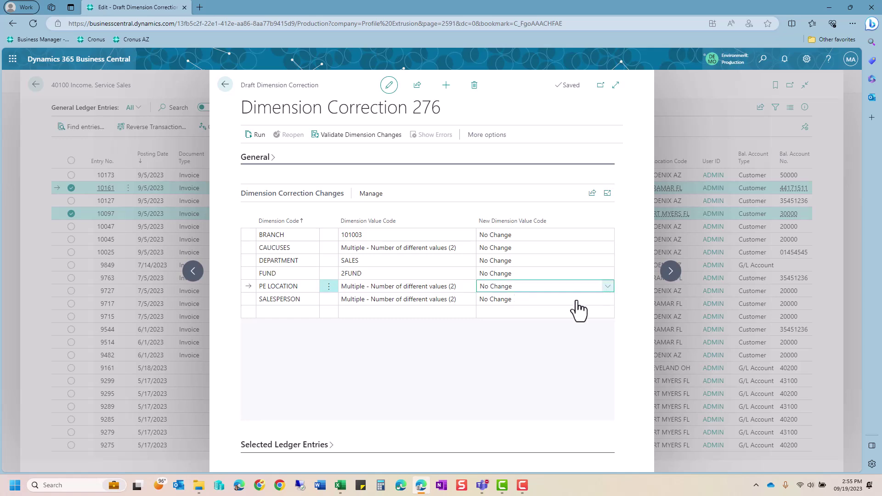
click(520, 362)
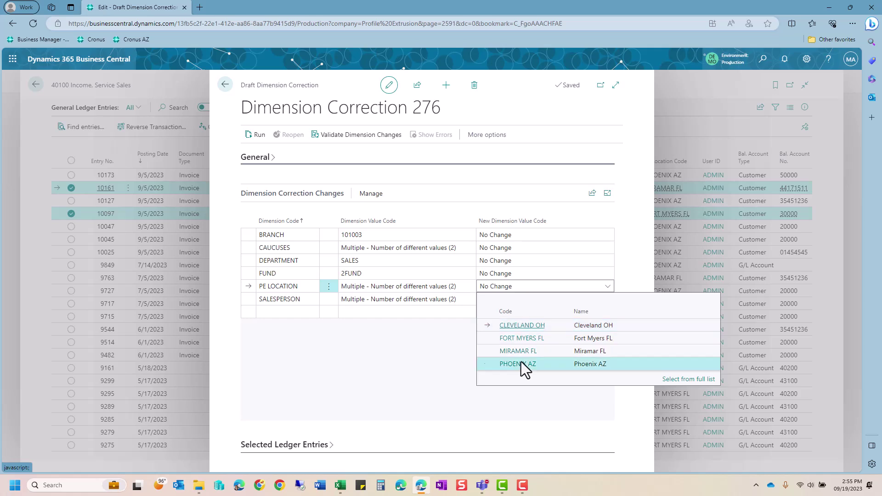
- Run the dimension correction with Run immediately on and return to the ledger entries
click(257, 136)
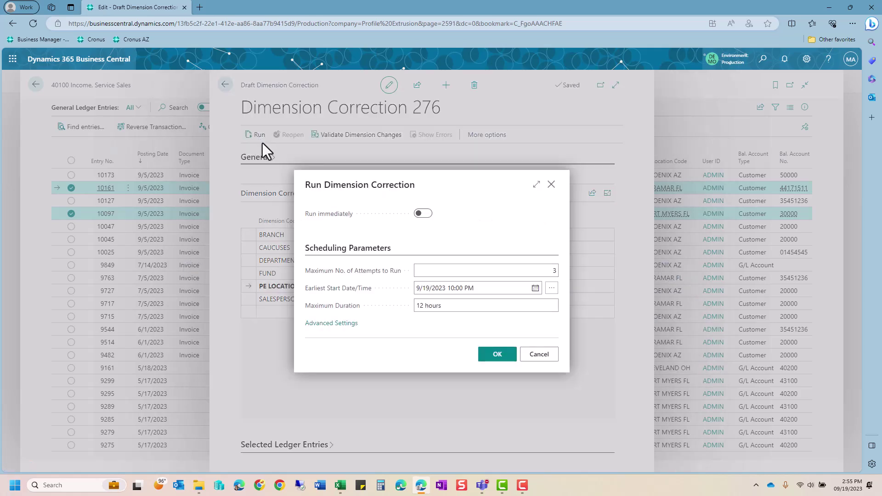
click(423, 214)
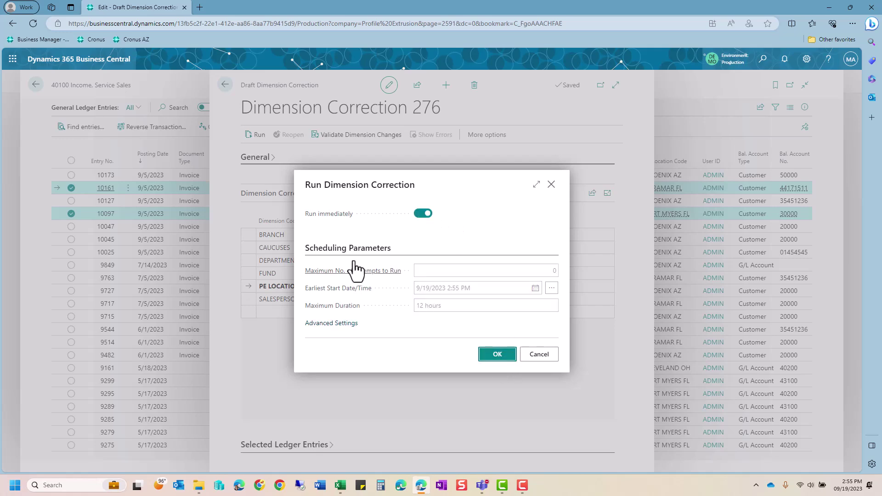
key(Return)
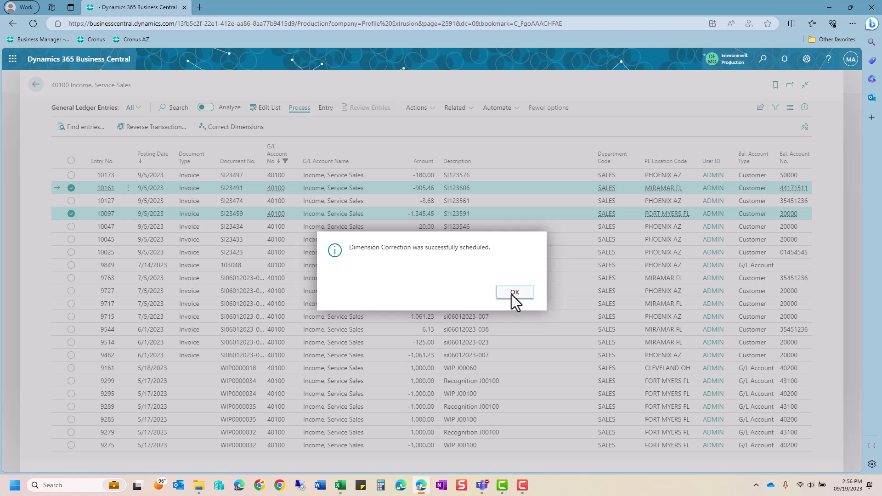
click(512, 296)
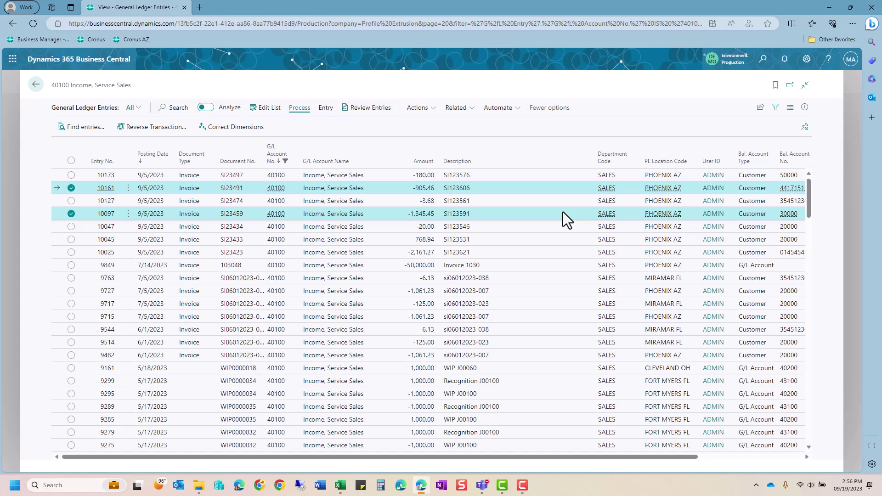
click(330, 111)
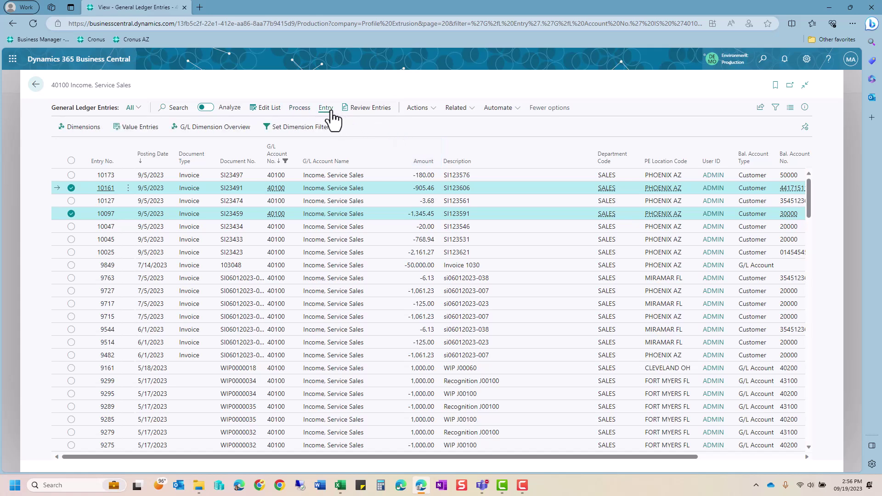
click(412, 110)
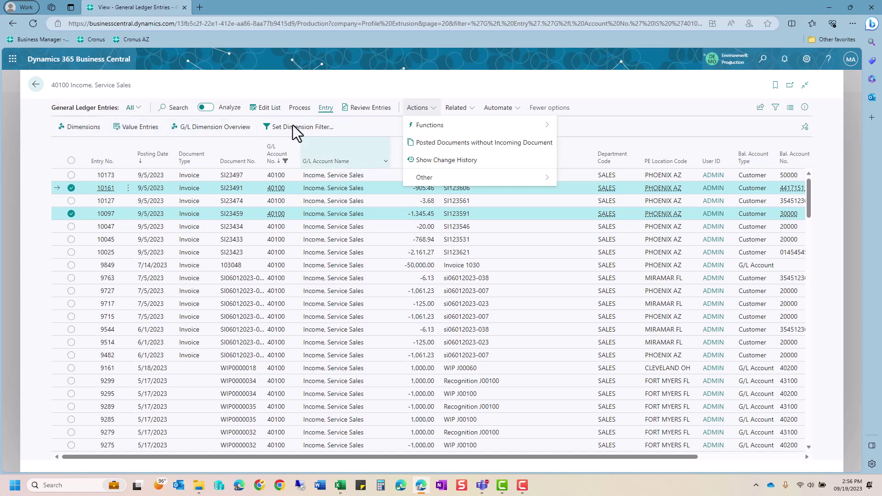
- Switch the ledger entries to Analyze mode and add a new analysis with rows grouped by PE Location Code
click(206, 108)
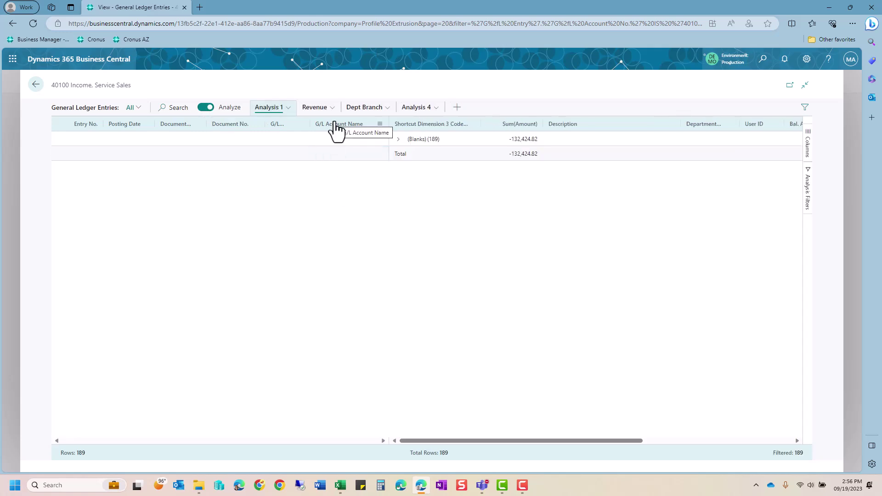
click(457, 108)
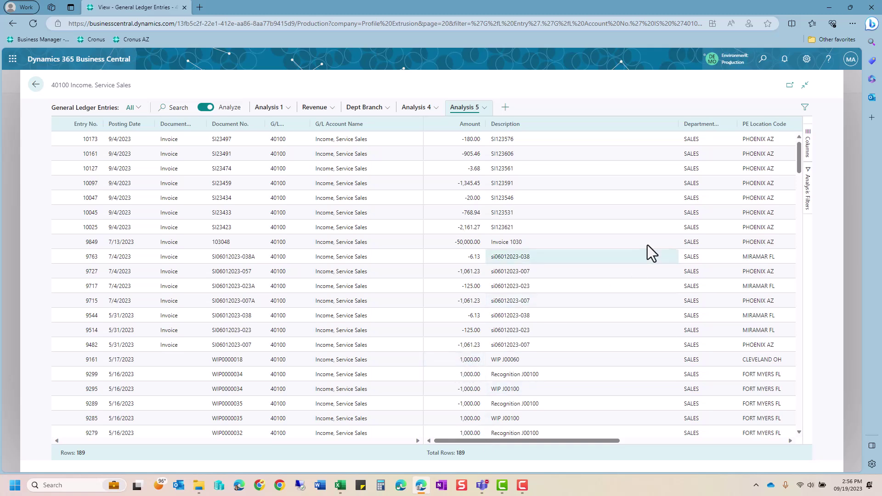
click(808, 151)
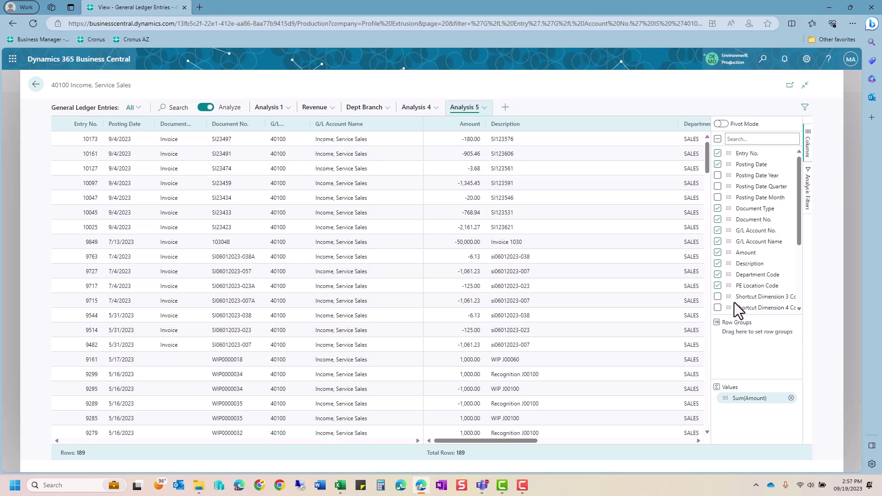
drag(732, 282, 735, 334)
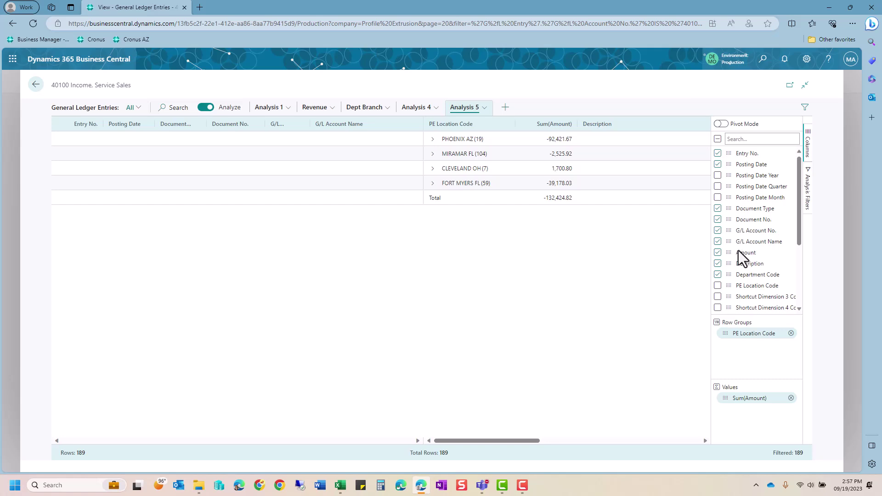
- Look through the available columns and analysis filters, and turn on Pivot Mode for the new analysis
scroll(738, 249, down, 3)
scroll(738, 249, down, 2)
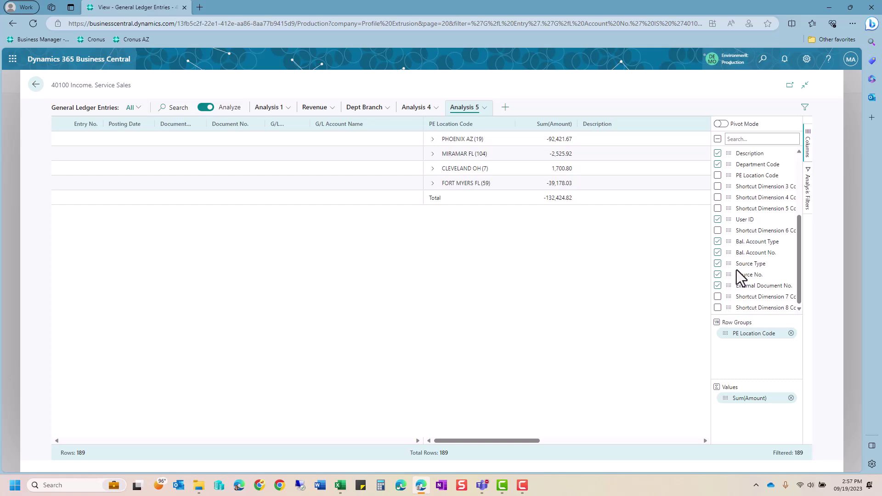
click(809, 158)
click(810, 190)
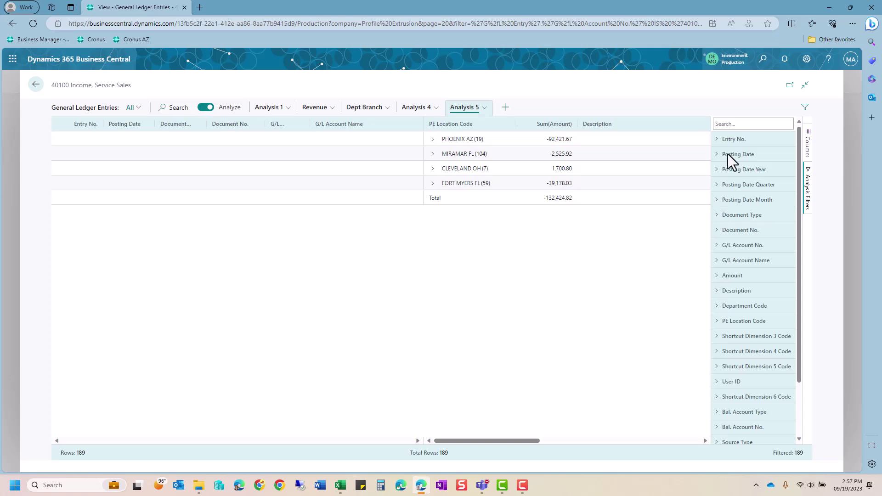
click(806, 147)
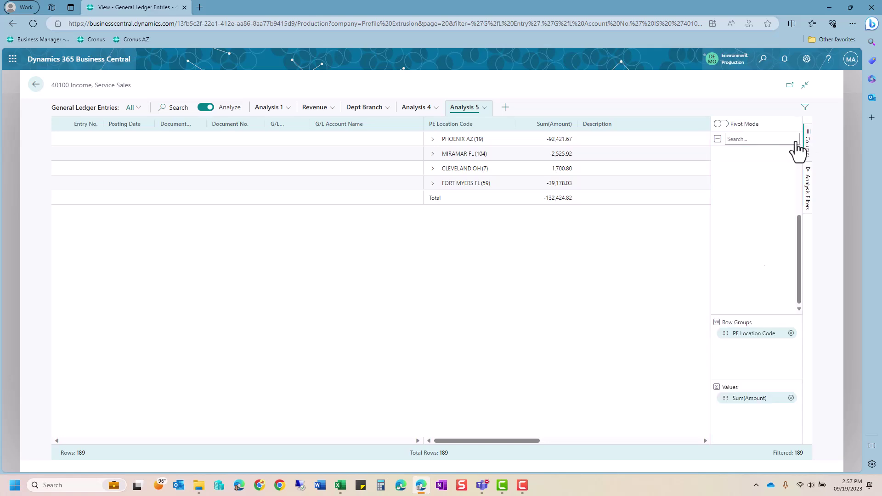
click(721, 123)
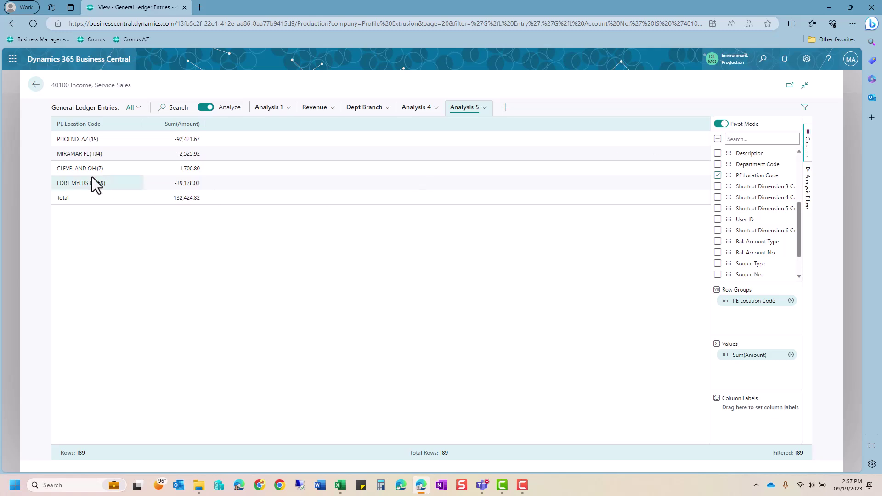
click(92, 141)
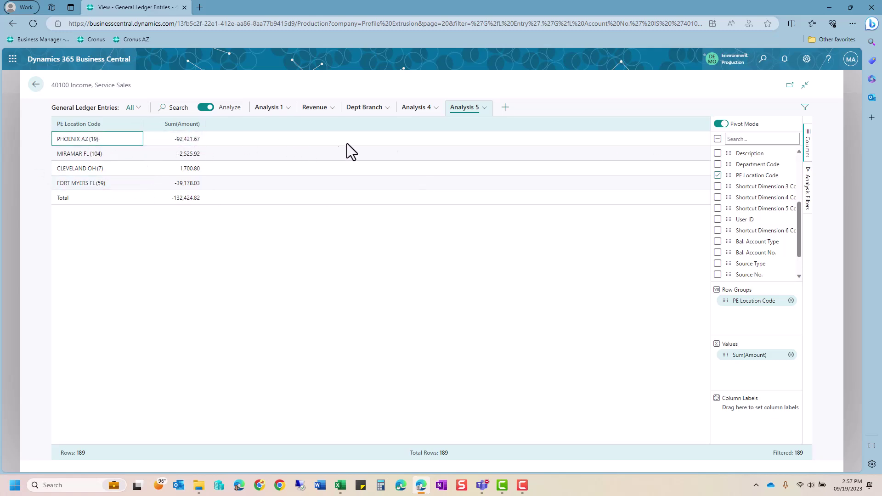
- View the rename, duplicate, arrange and delete options for an analysis, leave Analyze mode and return to the Chart of Accounts
click(455, 113)
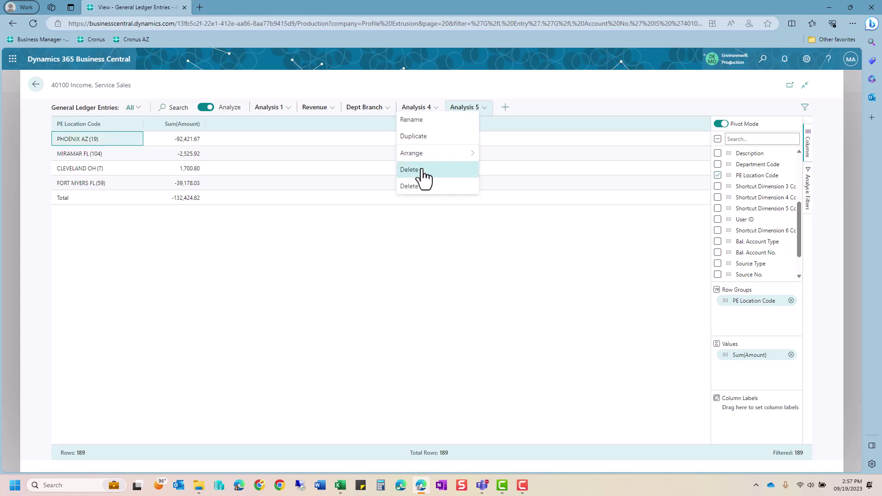
mouse_move(416, 156)
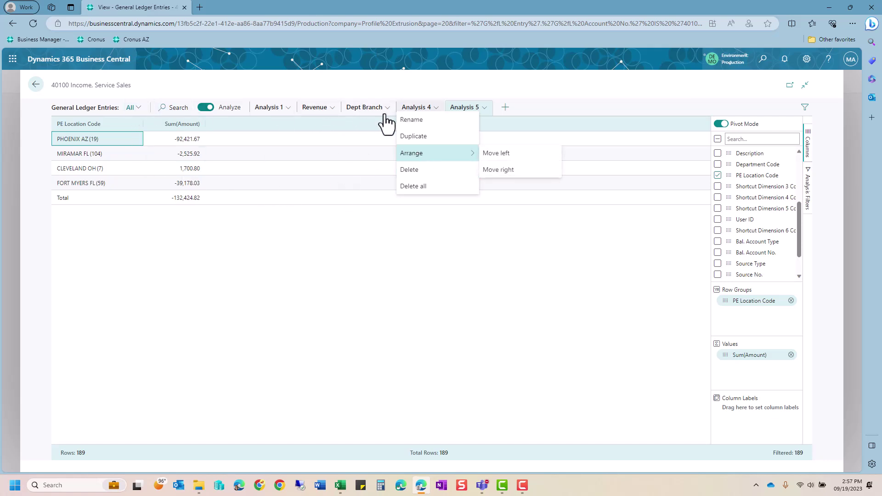
click(206, 108)
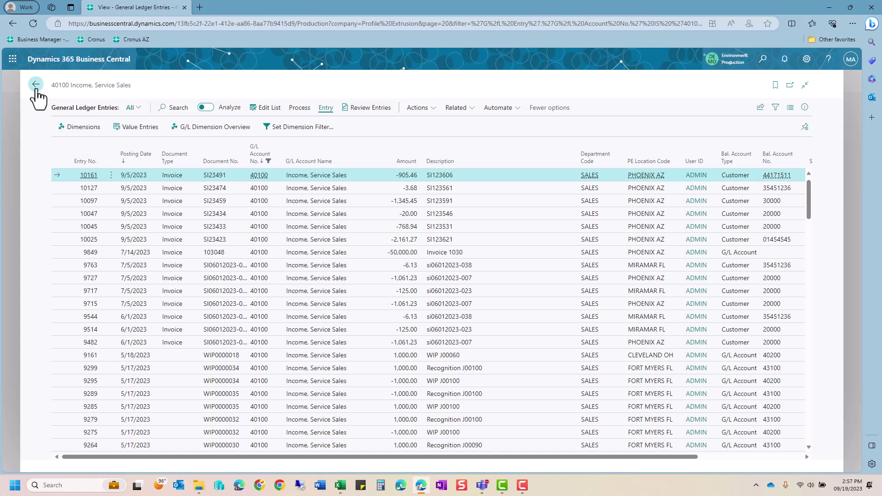
click(36, 85)
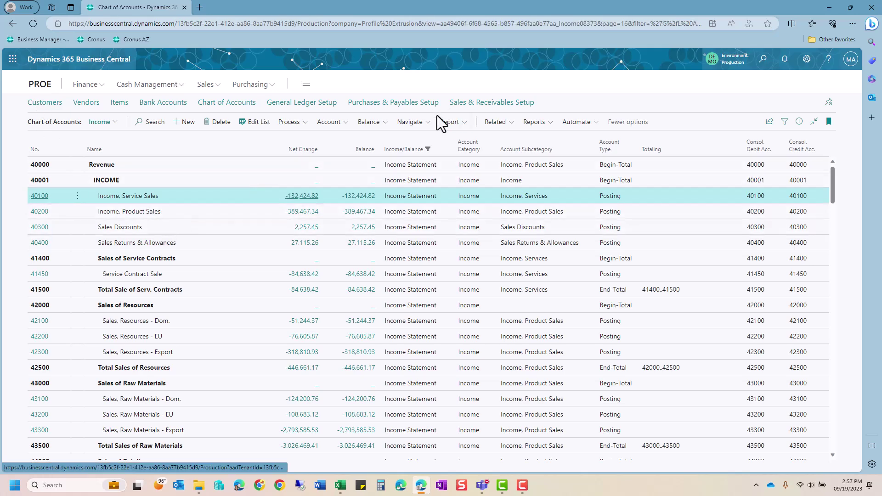
- Select accounts 40100 through 40400 and open their Default Dimensions-Multiple settings
shift+click(178, 249)
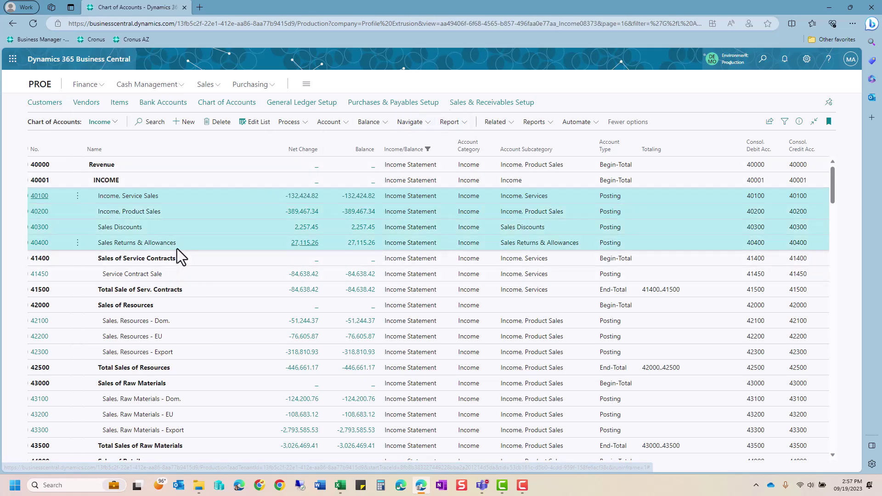
click(347, 125)
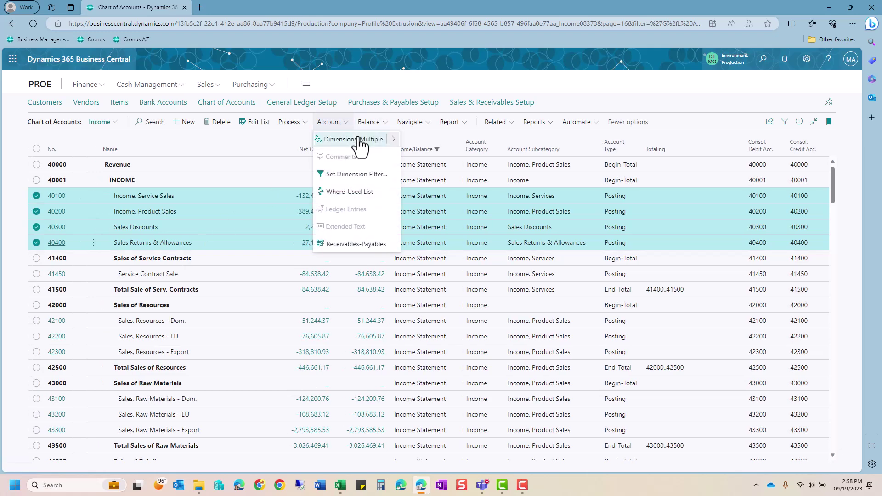
click(360, 142)
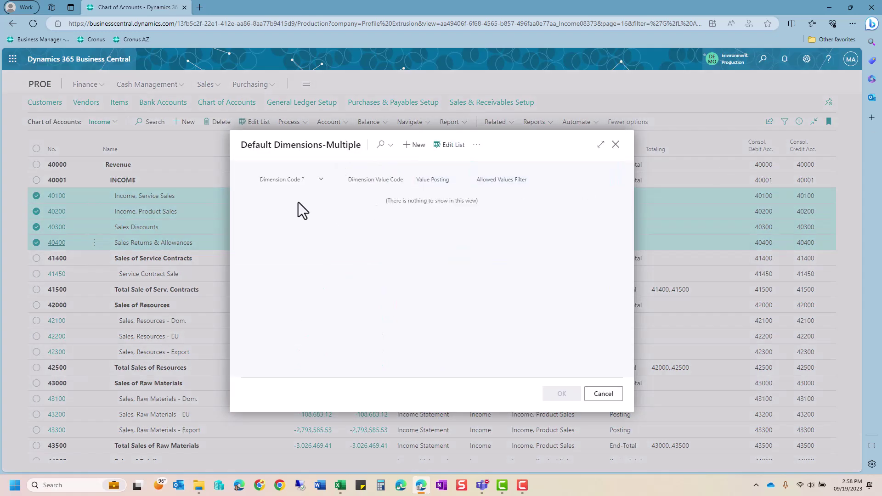
- Add DEPARTMENT as a default dimension for the selected accounts, with value posting set to Code Mandatory
click(449, 145)
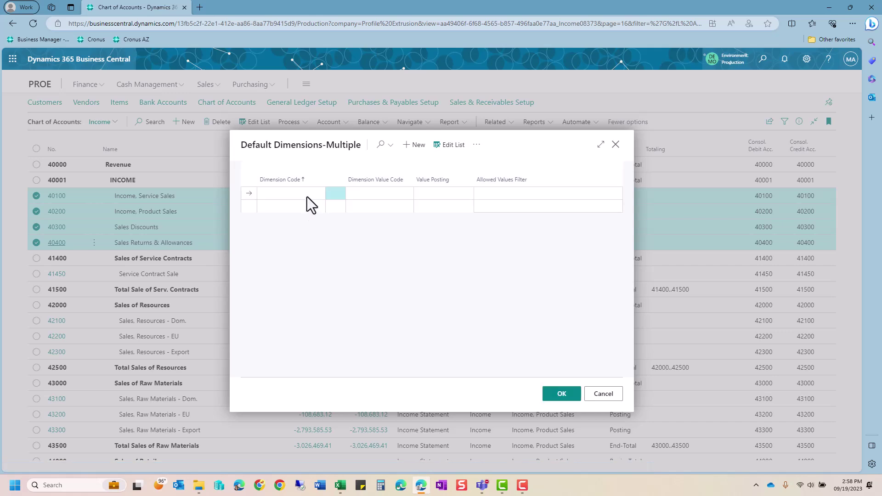
click(306, 195)
click(318, 194)
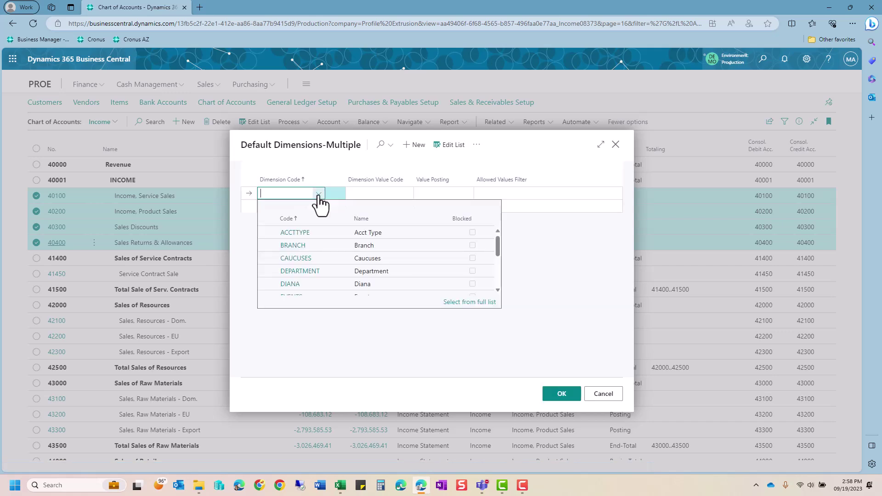
click(303, 271)
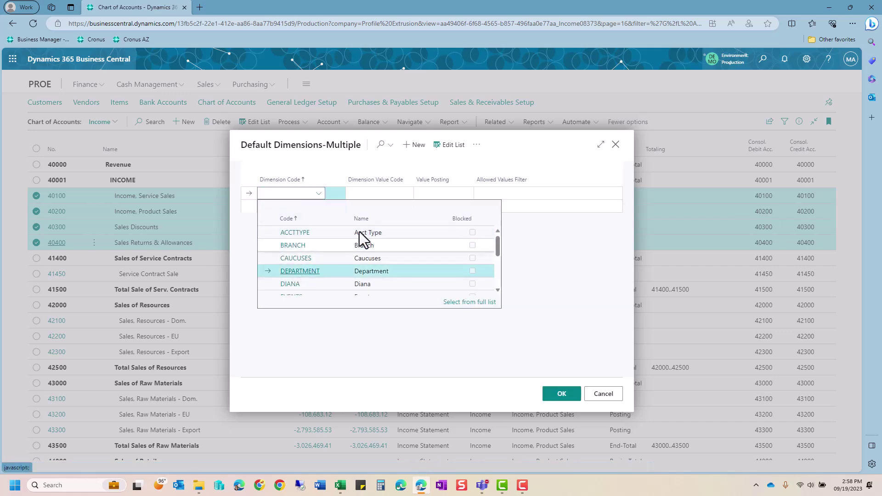
click(446, 192)
click(442, 215)
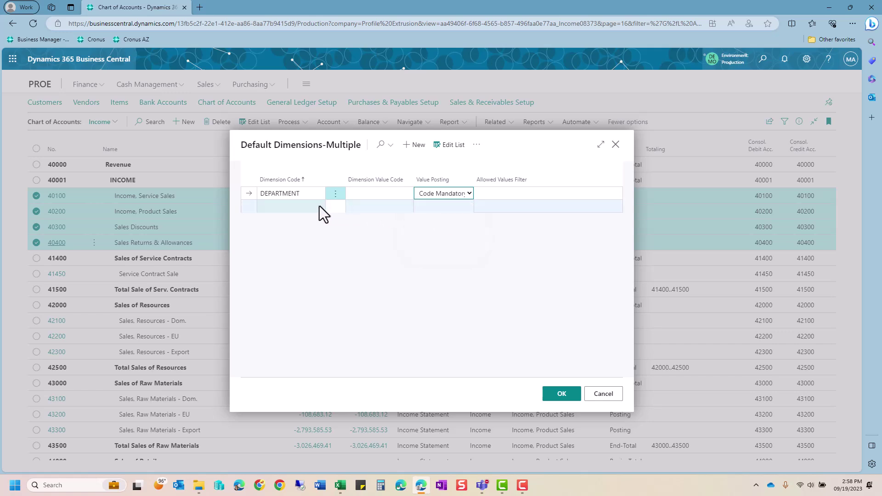
- Add PE LOCATION as a second default dimension with value posting set to Code Mandatory
click(305, 211)
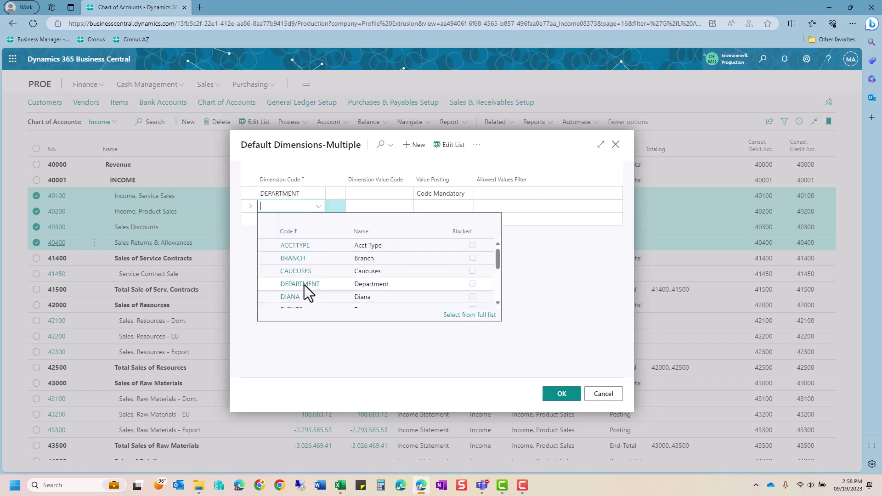
scroll(304, 285, down, 3)
click(309, 297)
click(431, 207)
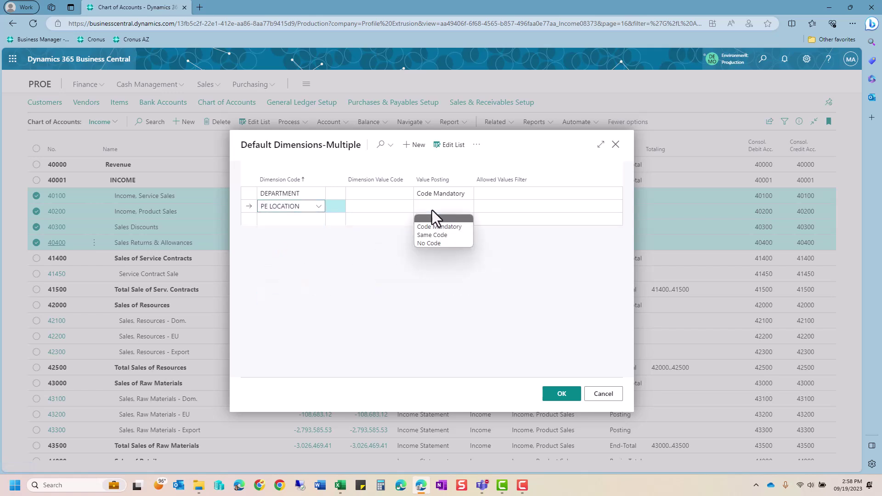
click(456, 221)
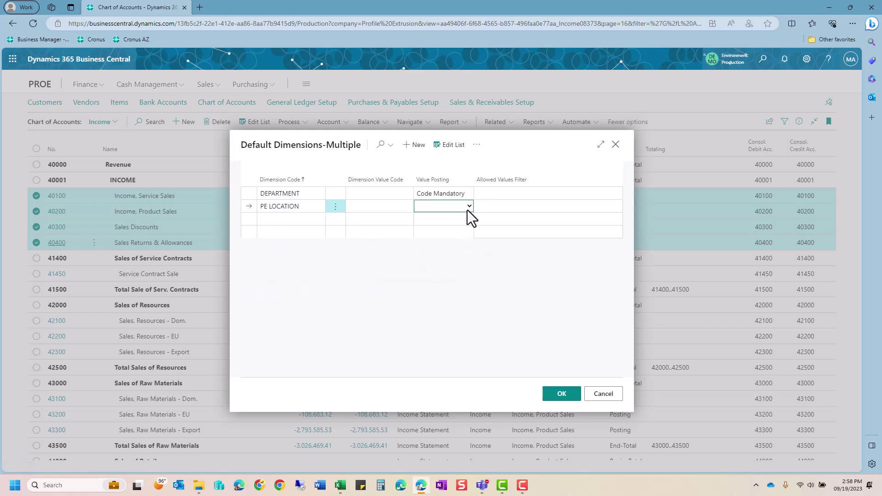
click(467, 210)
click(465, 225)
- Restrict the allowed values of the DEPARTMENT dimension by disallowing PROD, IT and SECURITY
click(496, 193)
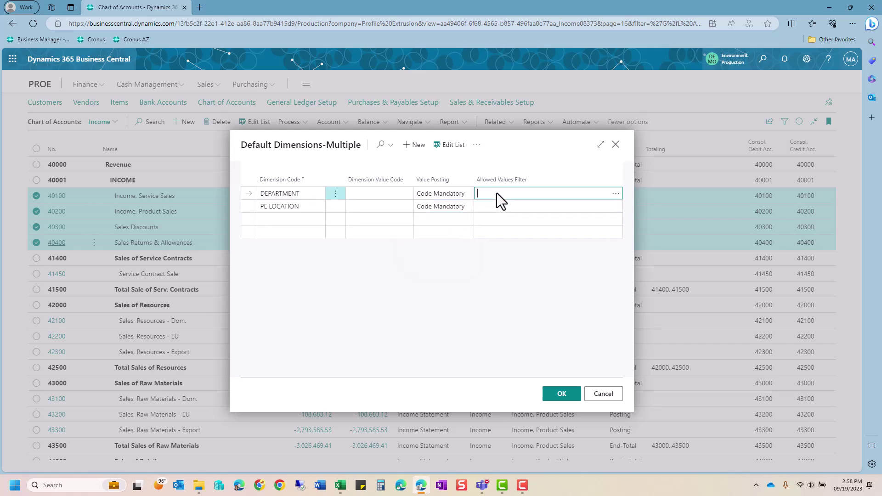
click(616, 194)
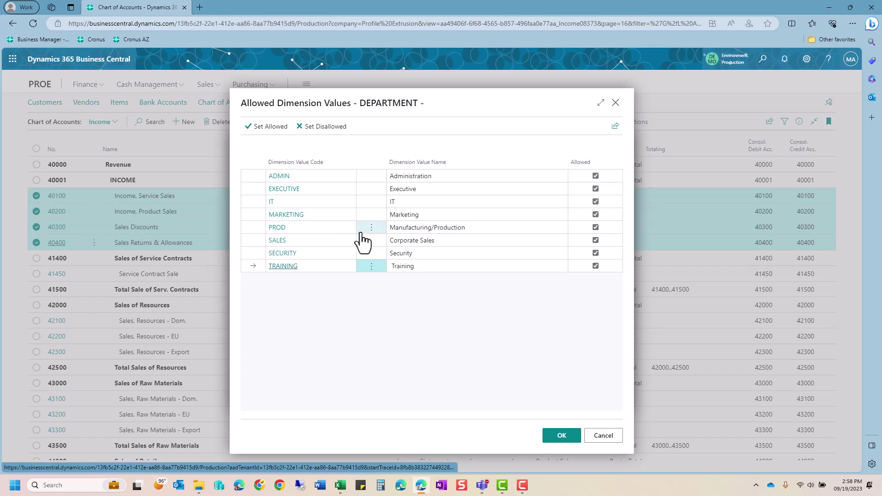
click(595, 227)
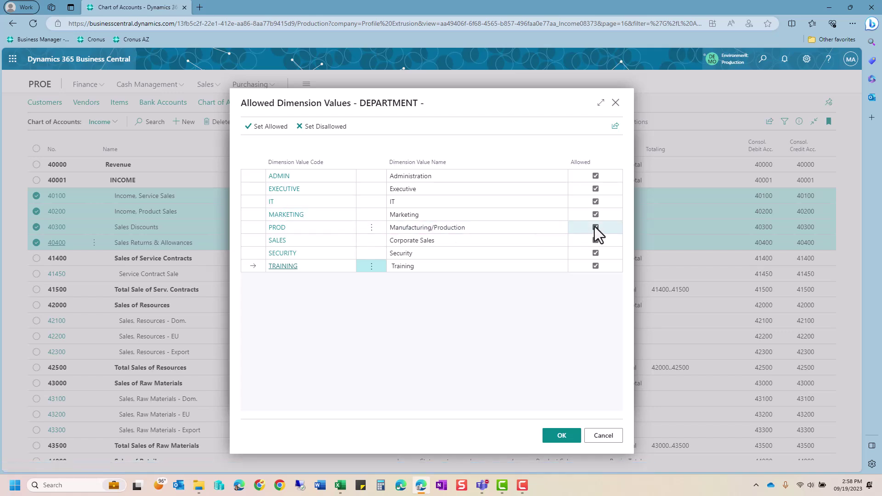
click(595, 201)
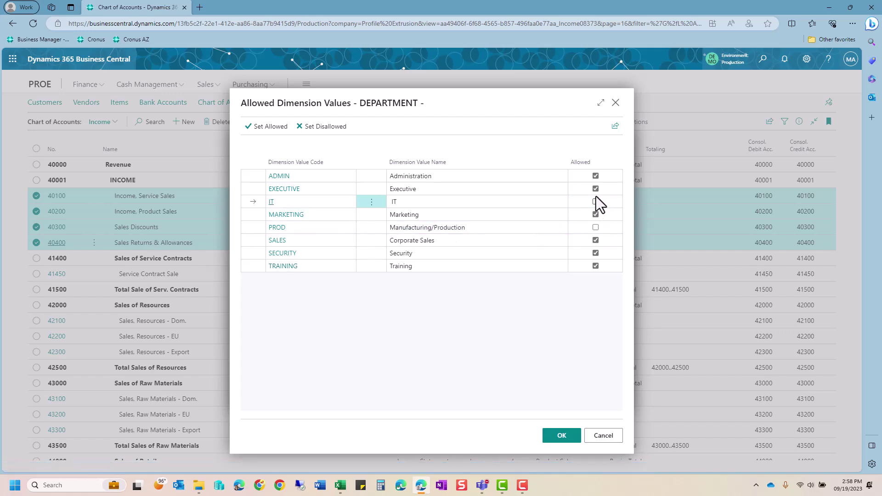
click(595, 253)
click(558, 437)
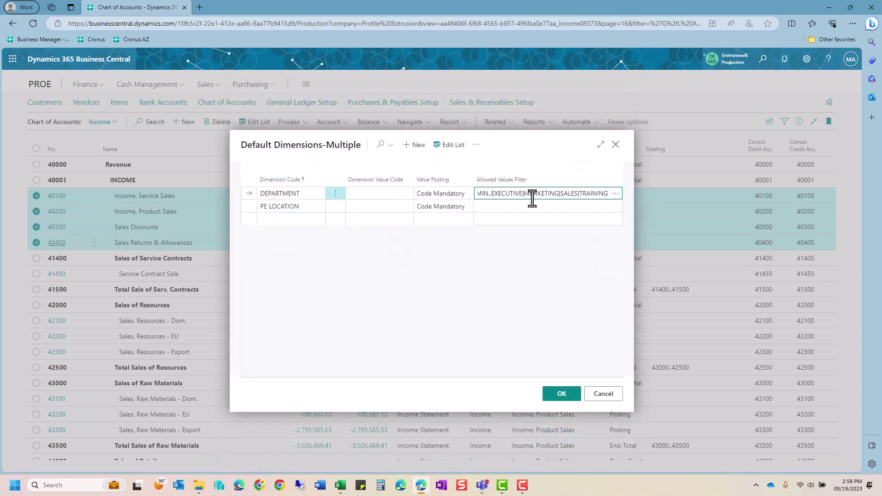
- Disallow MIRAMAR FL in the allowed values of PE LOCATION and close the default dimension settings without confirming them
click(494, 205)
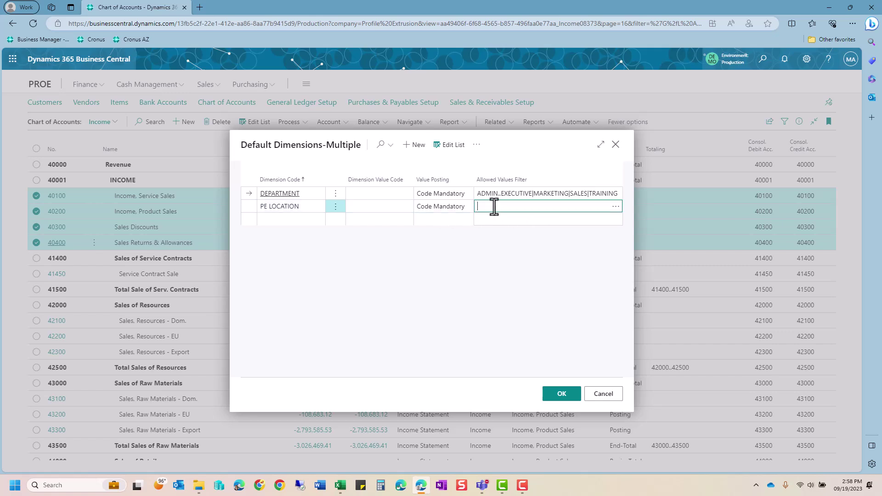
click(614, 207)
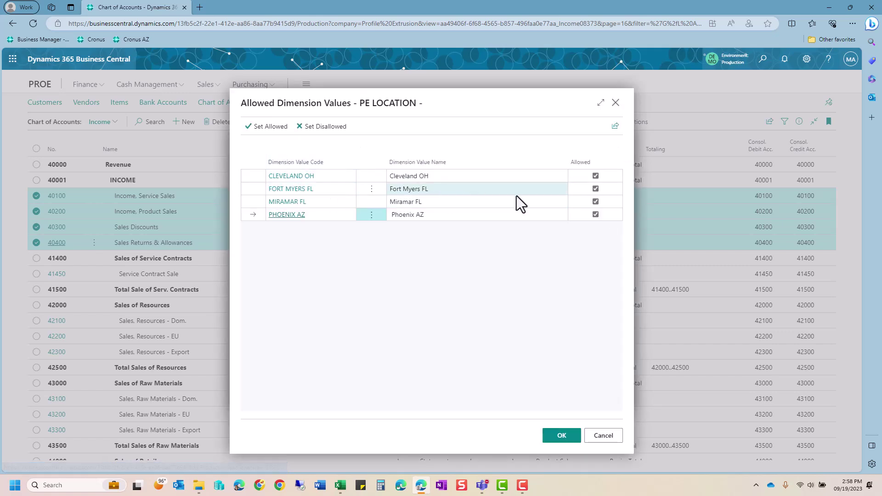
click(595, 201)
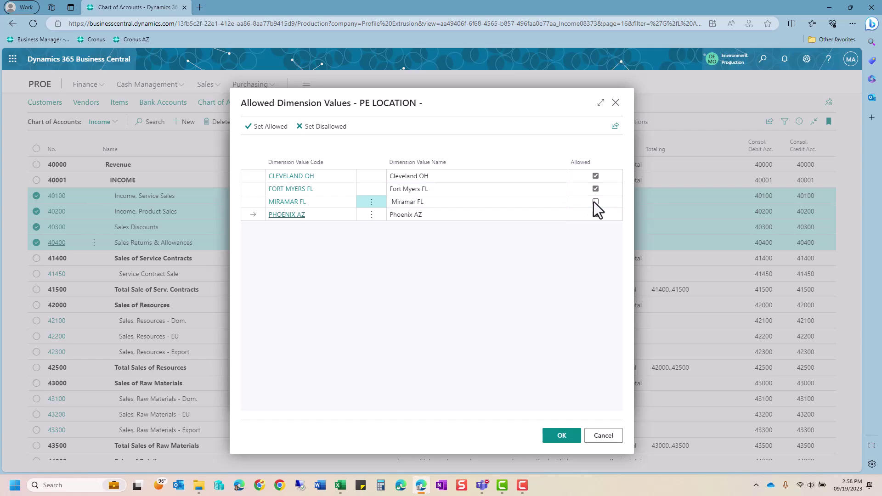
click(551, 435)
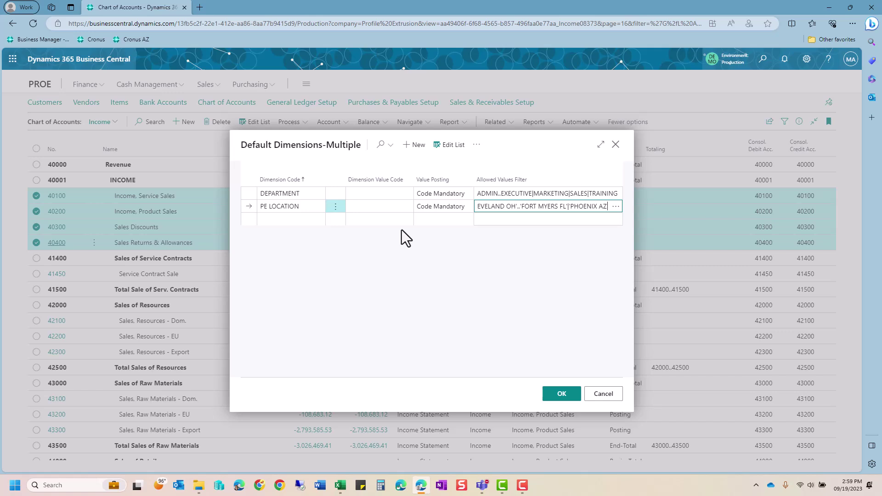
click(615, 145)
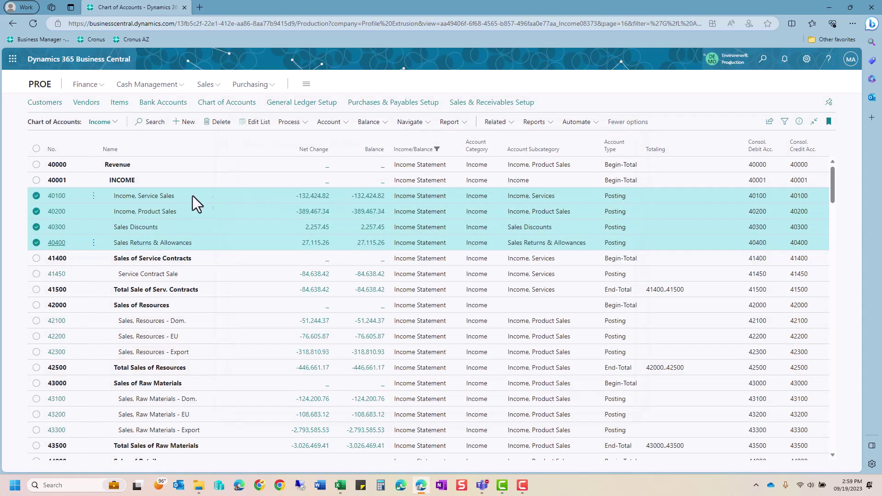
- Open the ledger entries behind the net change of account 40100 and look through the dimension, balancing account and source columns
click(188, 197)
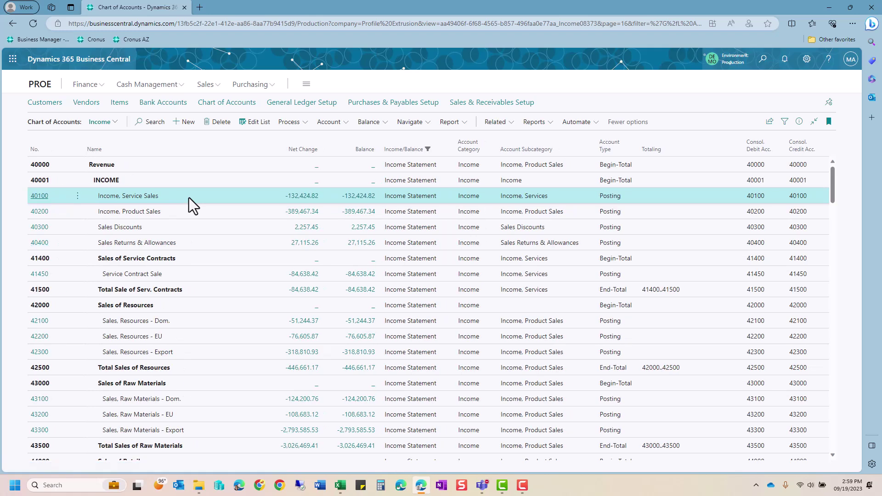
click(308, 197)
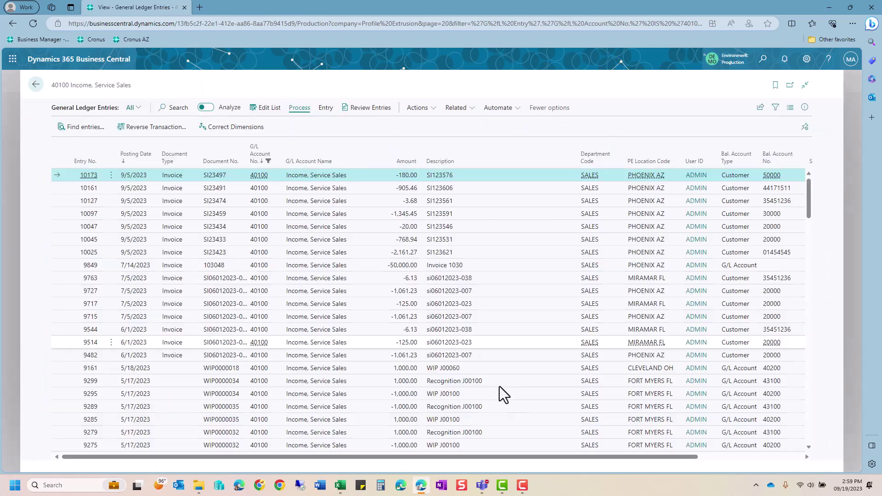
drag(600, 457, 702, 456)
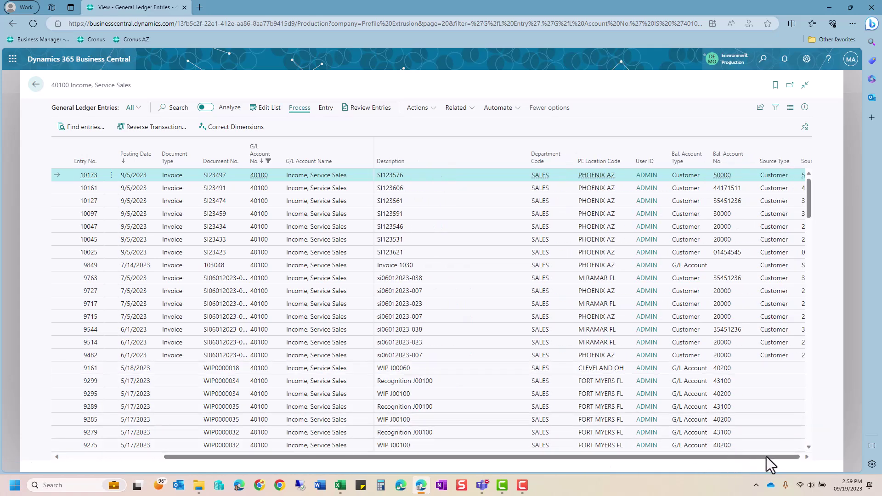
drag(786, 456, 773, 457)
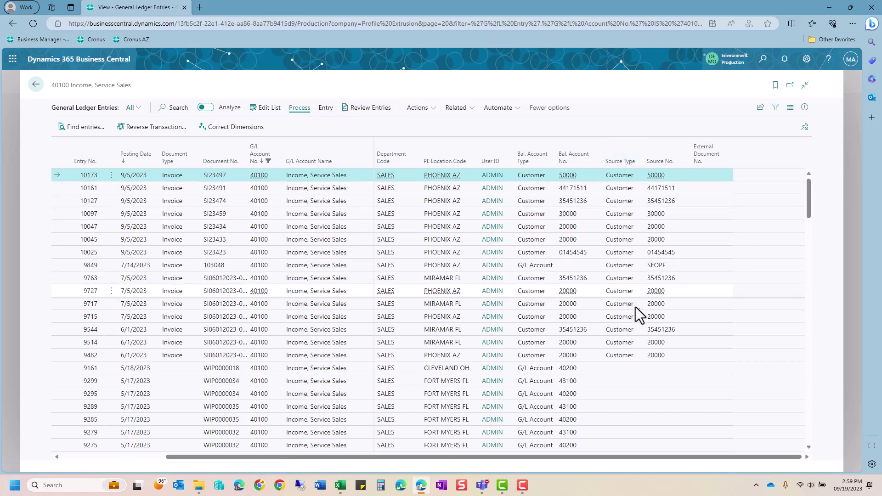
scroll(631, 346, down, 2)
scroll(630, 338, up, 2)
drag(308, 458, 176, 458)
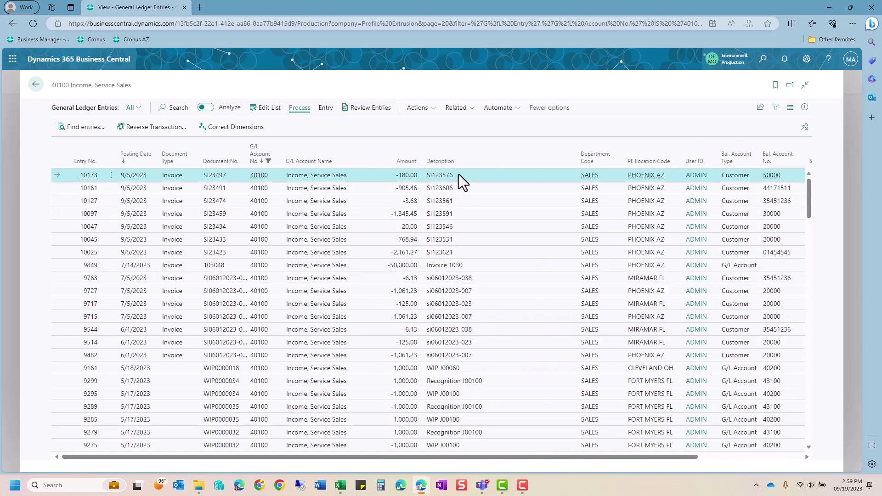
- Make the ledger entry list editable and replace the first entry's description with a correction note containing the person's first name
click(264, 111)
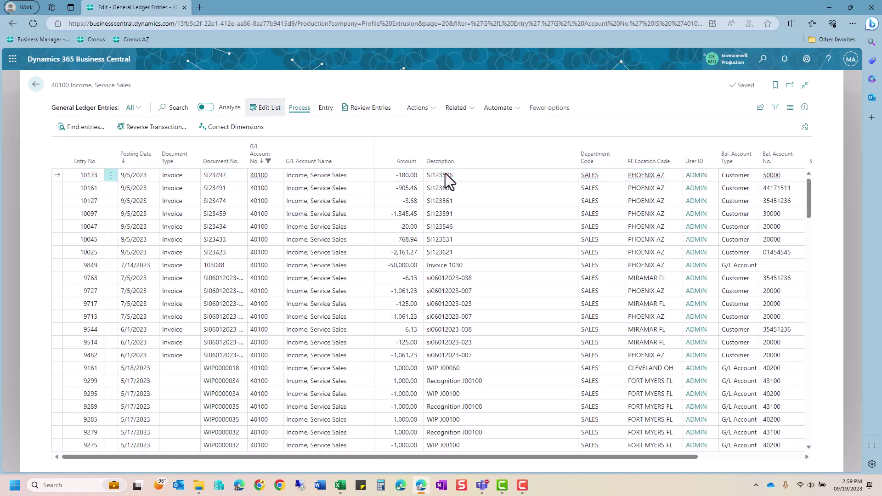
click(478, 176)
text(Diana's Correction)
key(Down)
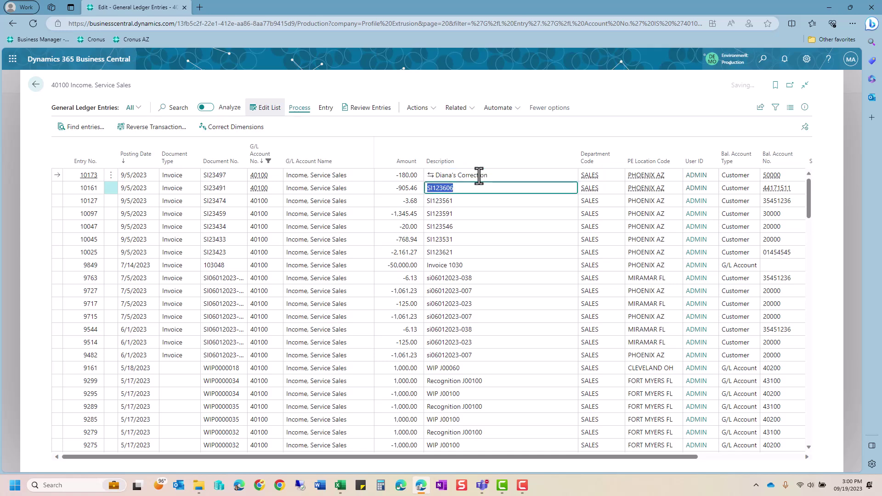
- Copy the correction description from the first ledger entry down to the next two entries
key(F8)
key(Down)
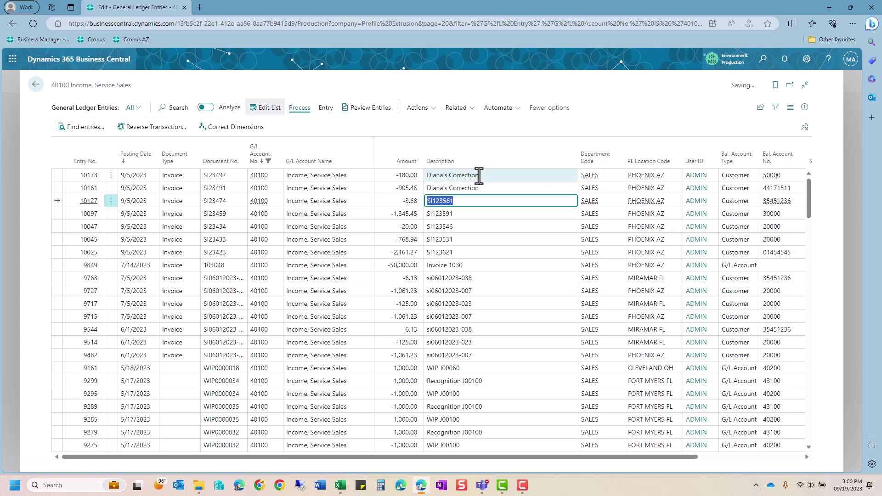
key(F8)
key(Down)
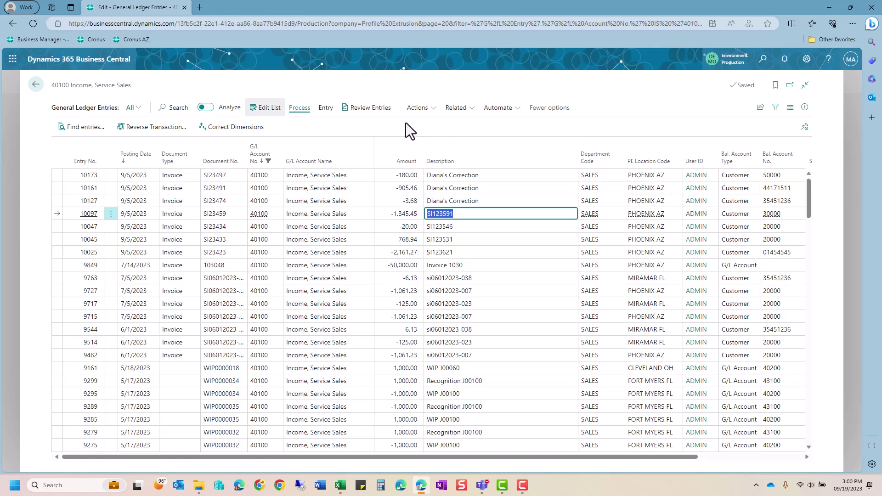
key(Escape)
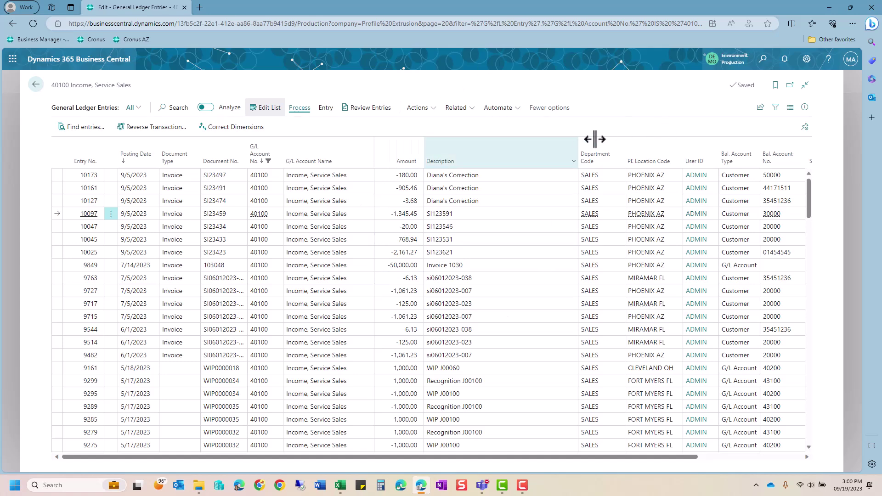
- Export the account's ledger entries to an Excel file with Open in Excel, and view the Edit in Excel option
click(761, 110)
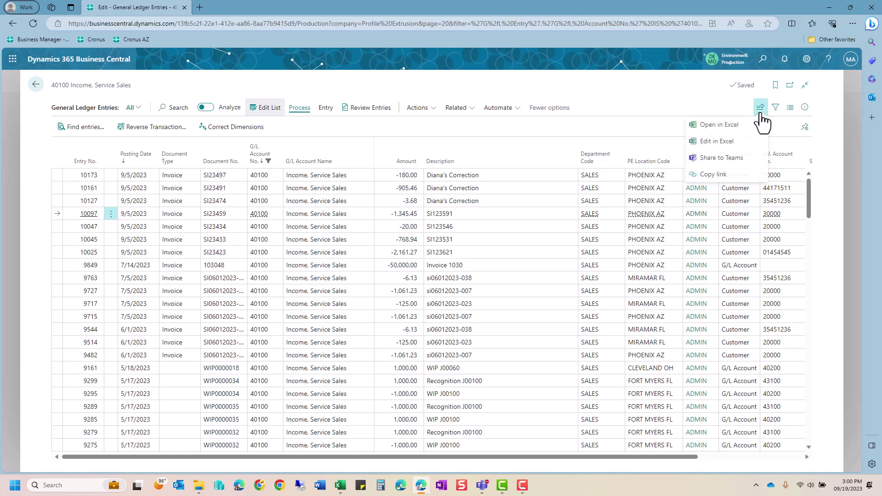
click(714, 133)
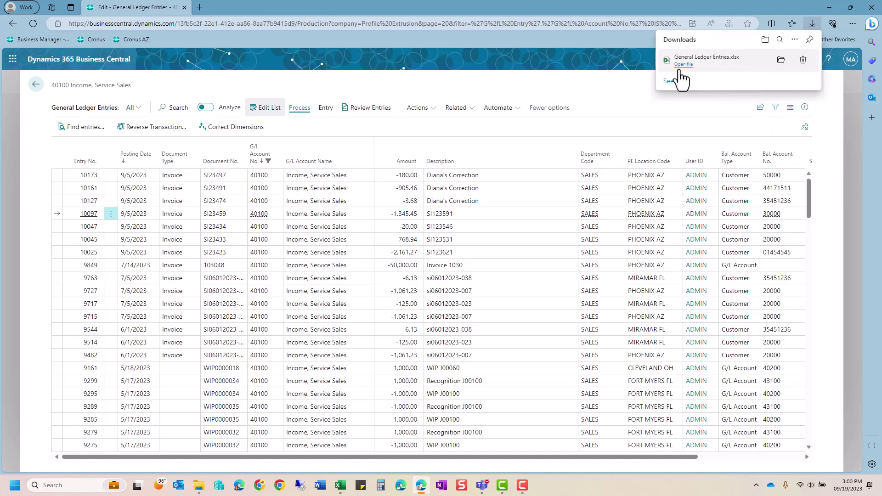
click(762, 110)
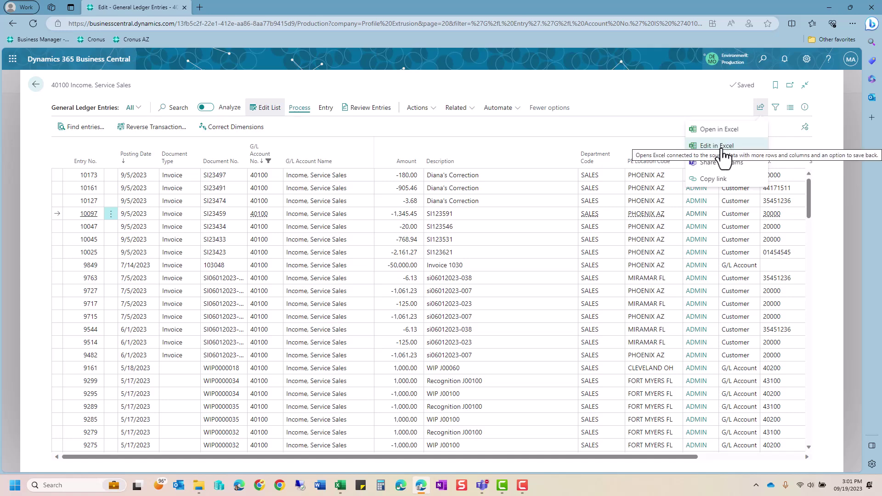
click(660, 97)
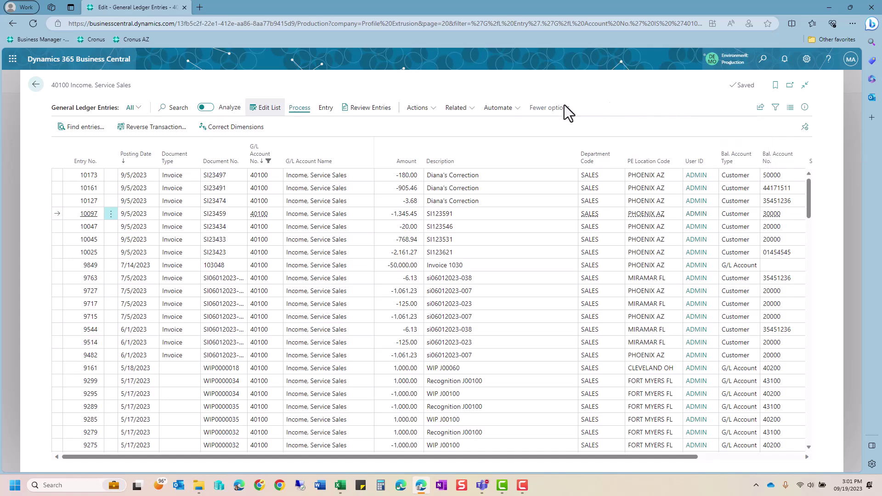
- Return to the home page, search the company data for "Dia" and open the posted purchase invoice among the matches
click(36, 84)
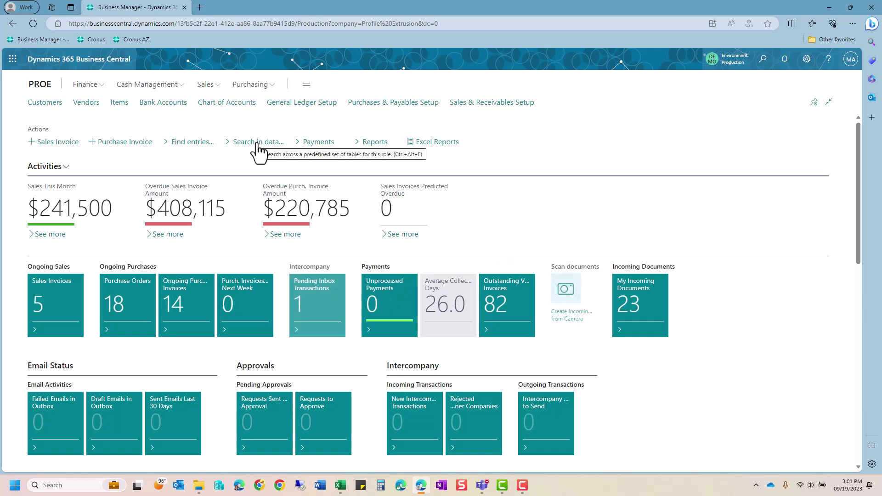
click(257, 143)
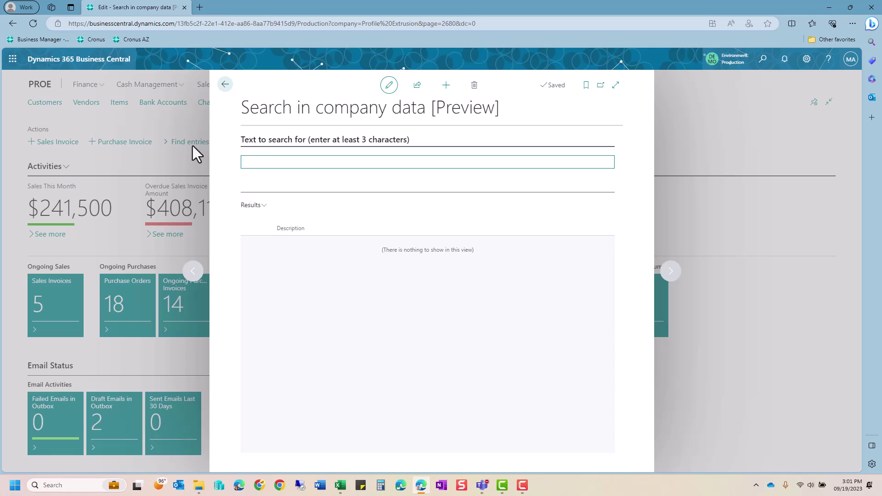
text(Dia)
key(Return)
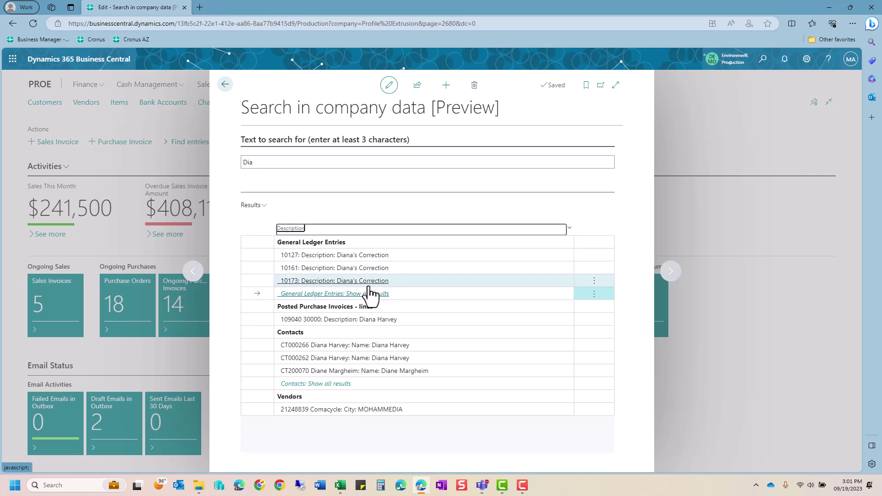
click(374, 322)
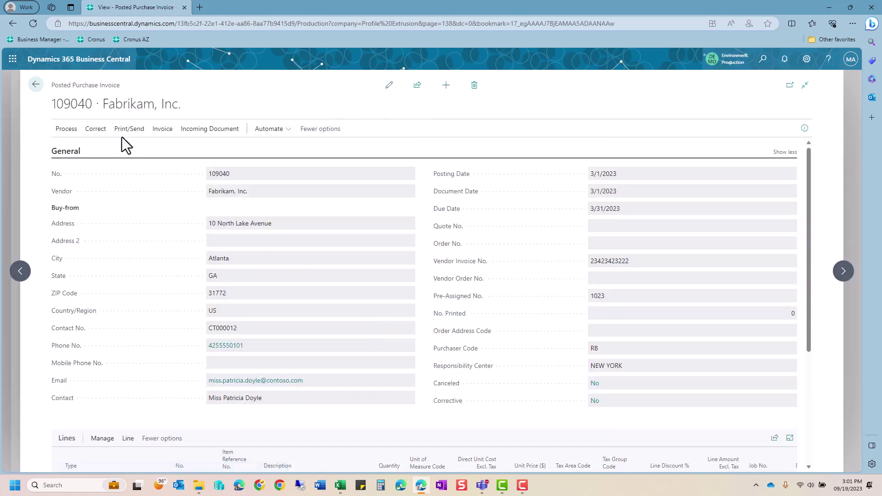
- Review the posted purchase invoice's lines, return to the company data search and search for "Amazon"
scroll(181, 258, down, 3)
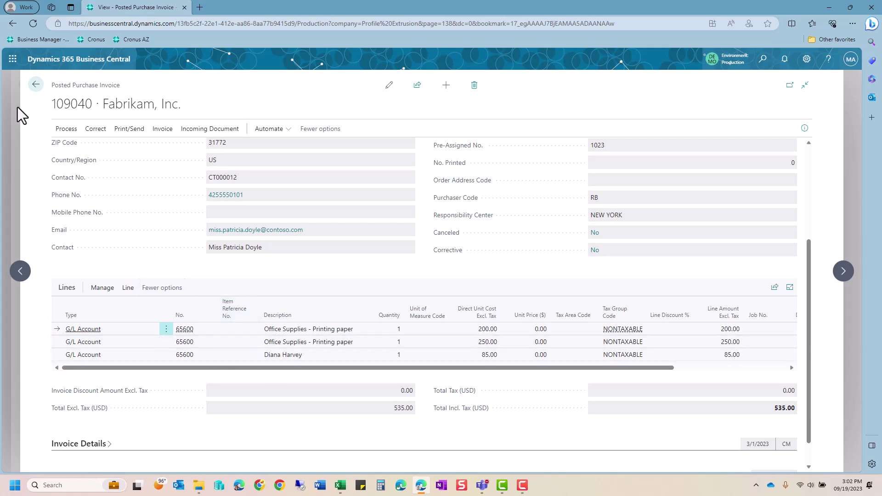
click(34, 85)
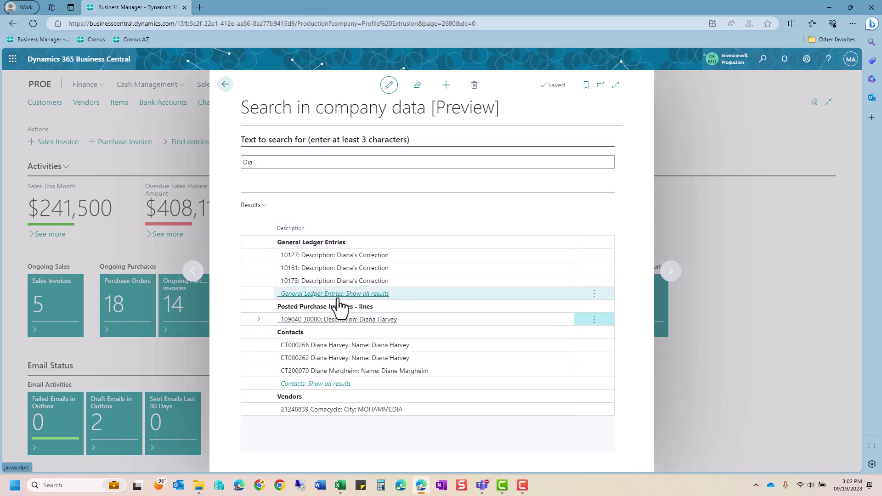
click(257, 161)
text(Amazon)
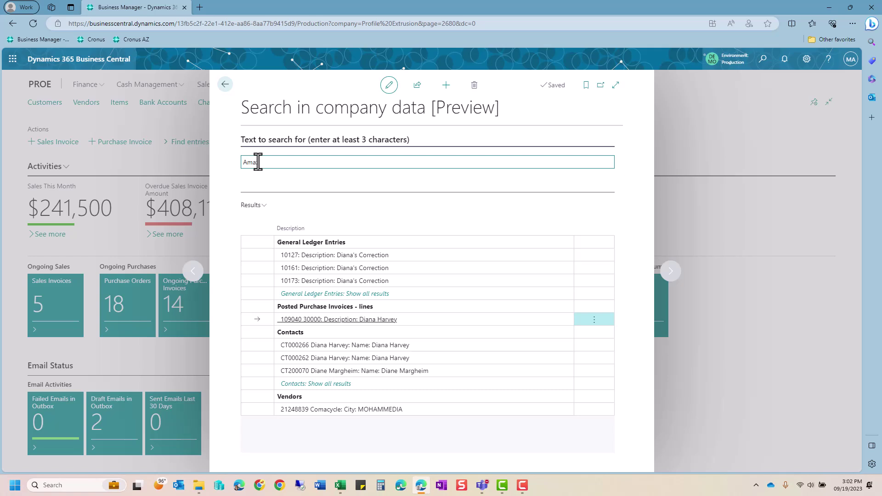
key(Return)
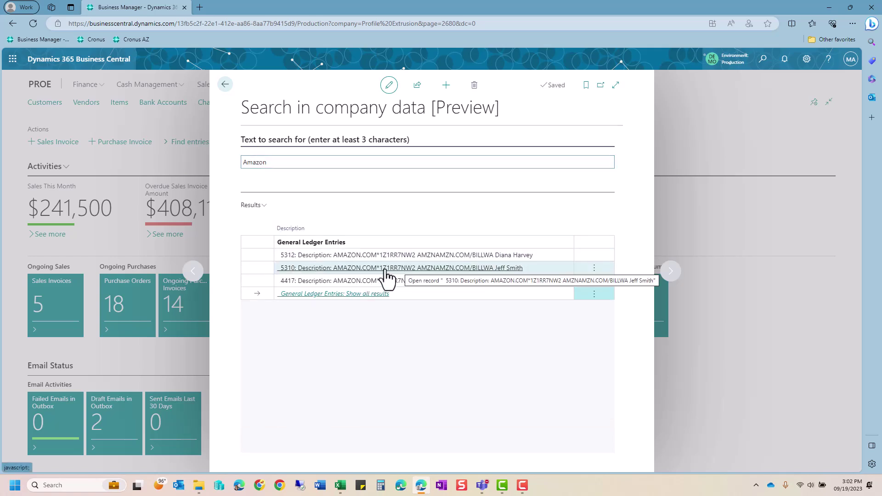
- Show all General Ledger Entries results, open the record for entry 4316, and return to the home page
click(352, 294)
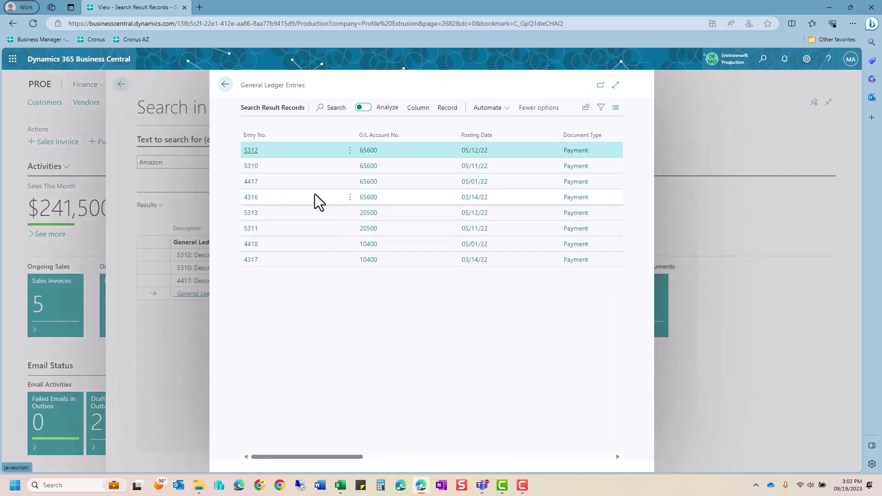
click(386, 196)
click(454, 109)
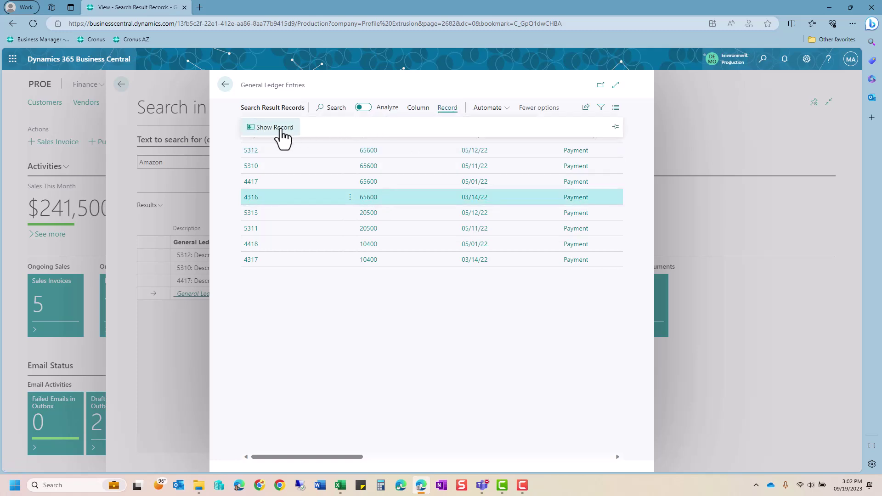
click(274, 128)
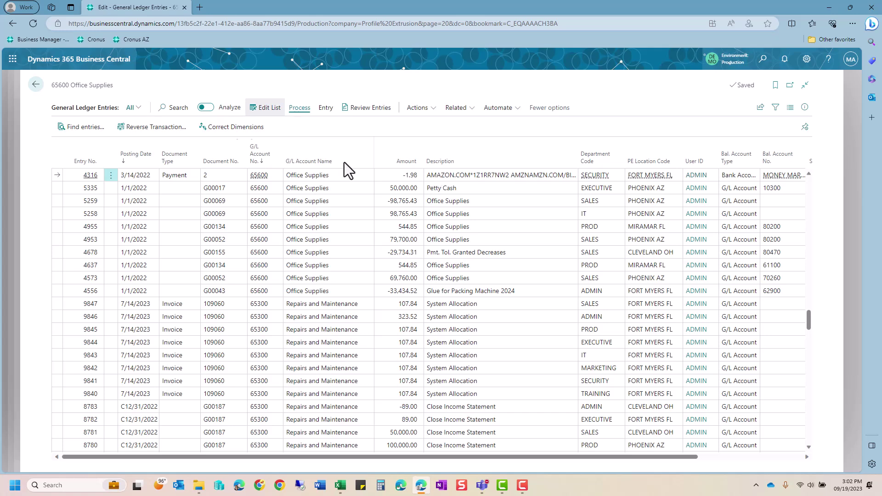
click(35, 86)
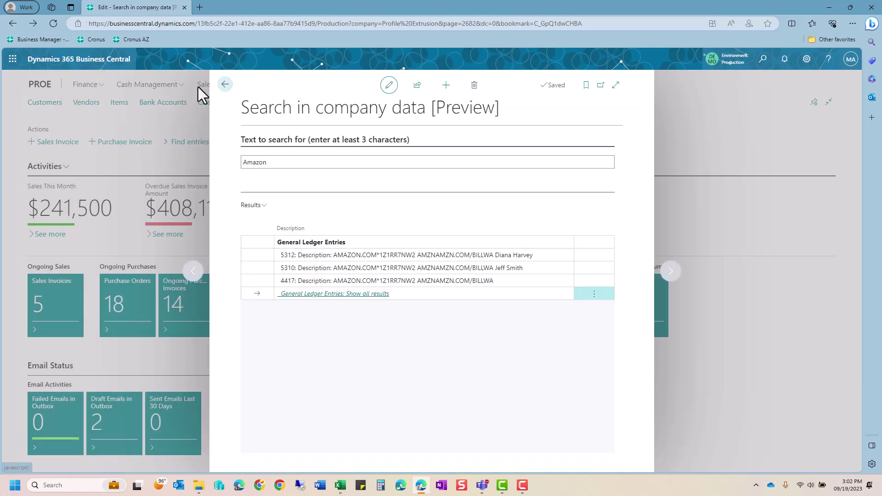
click(224, 85)
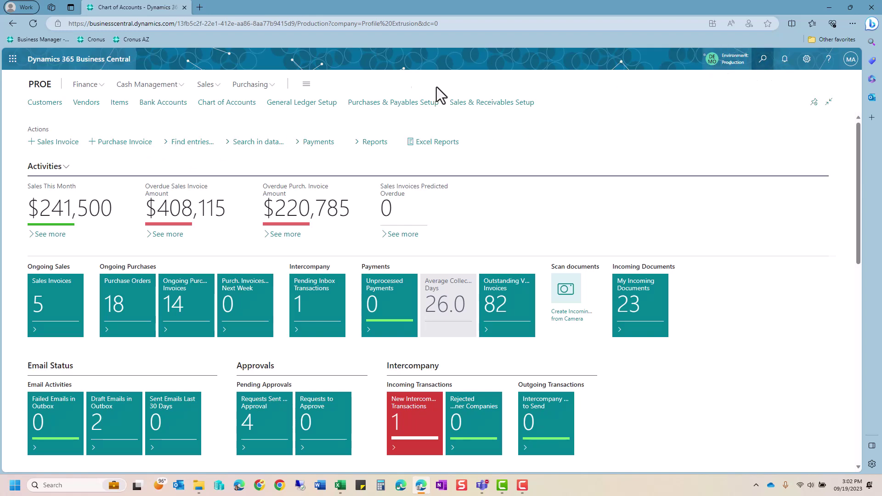
- Look up "cash flow" in the page and report search, review the matches and close the search
key(alt+q)
text(cash flow)
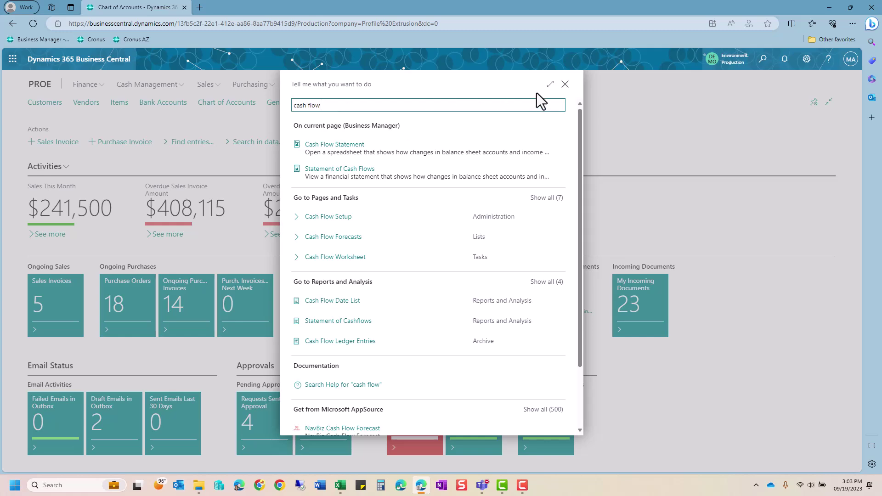
click(565, 84)
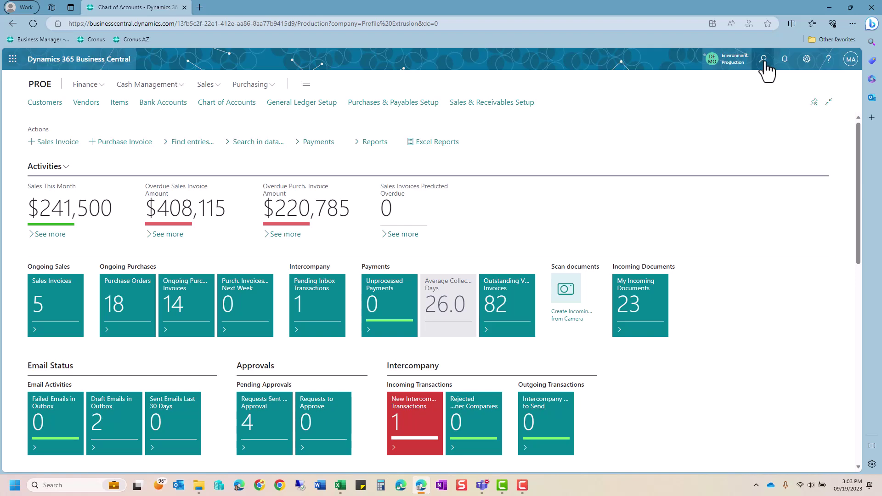
- Find the Trial Balance report, open its options, view the file types it can be sent to, and cancel
click(762, 59)
text(tri)
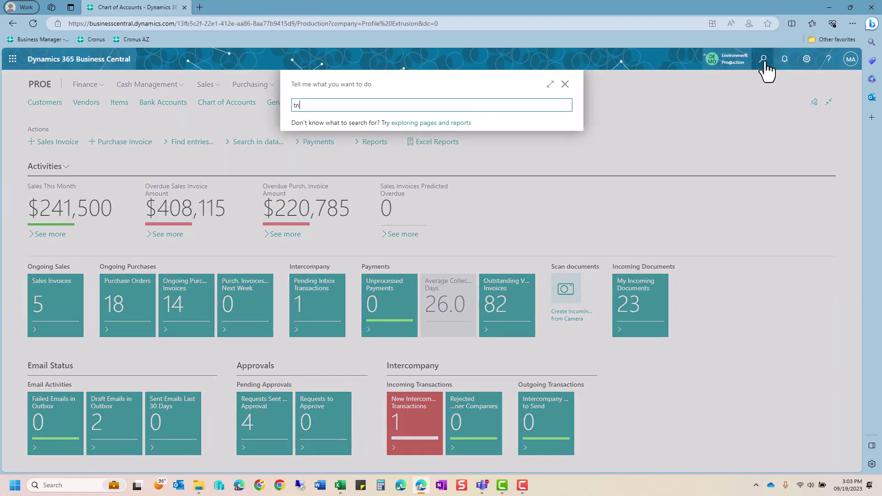
text(al bal)
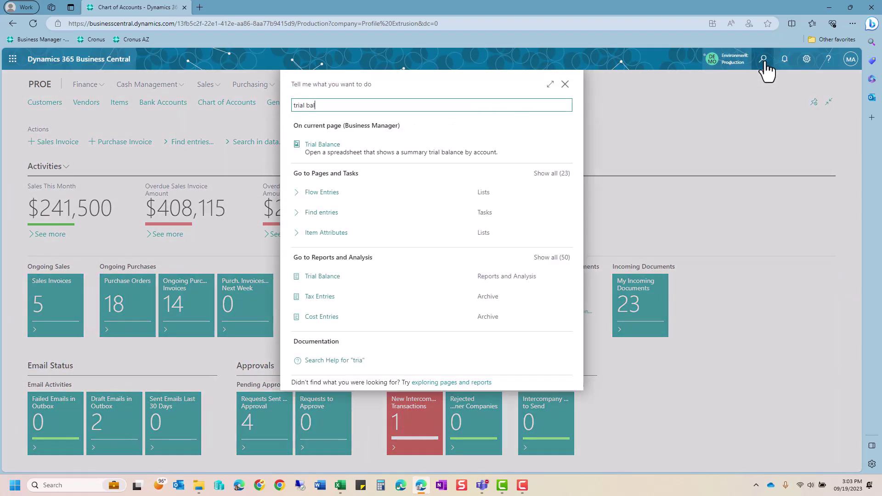
click(340, 193)
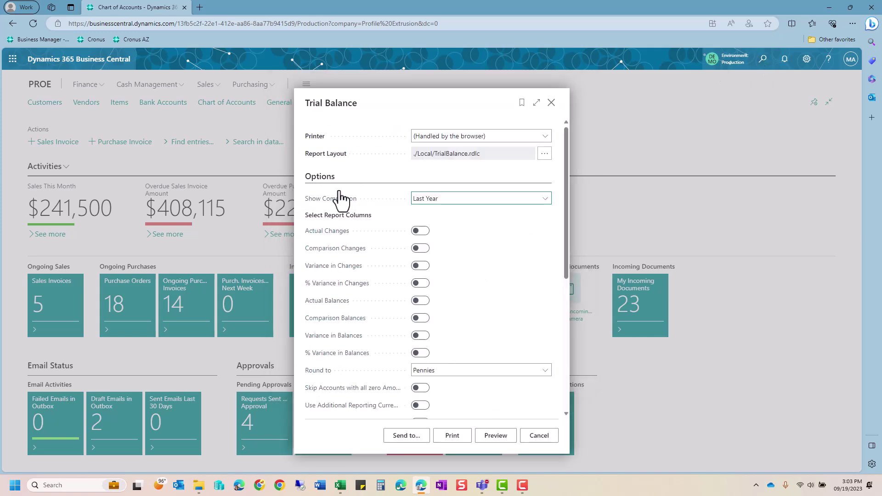
click(407, 436)
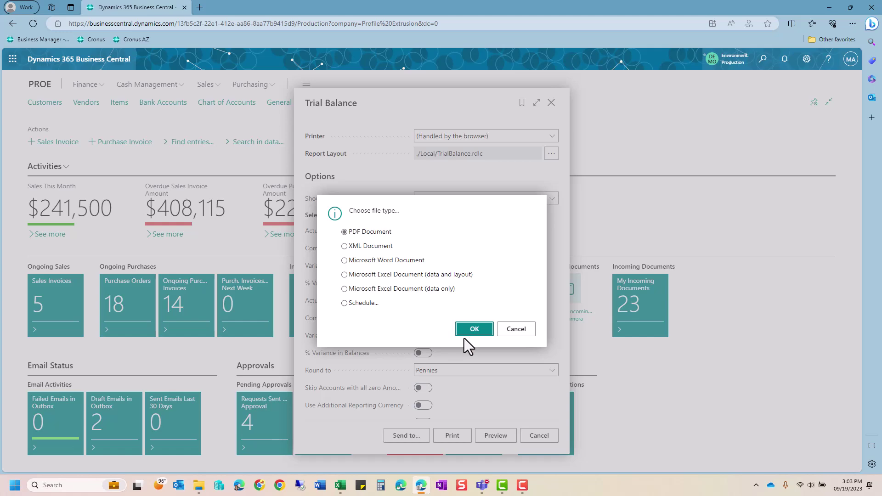
click(516, 330)
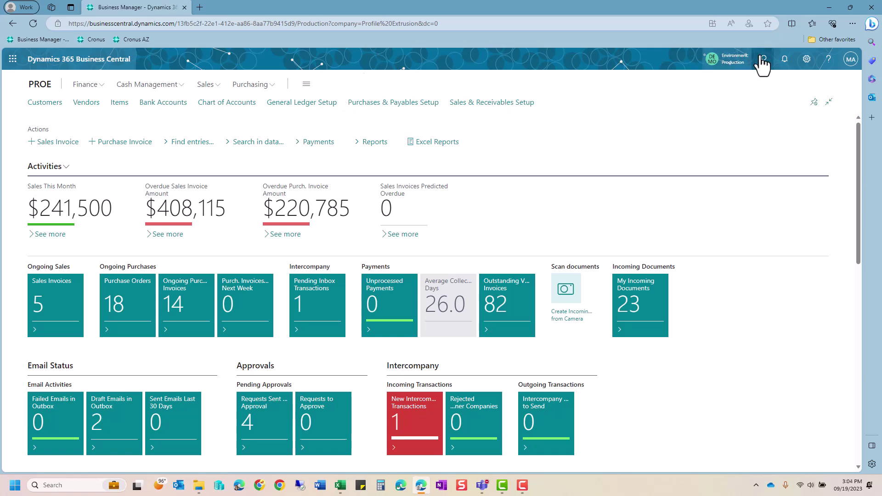
- Search for "trial bal", open the Trial Balance/Budget report's options to view its filters, and close them
click(371, 143)
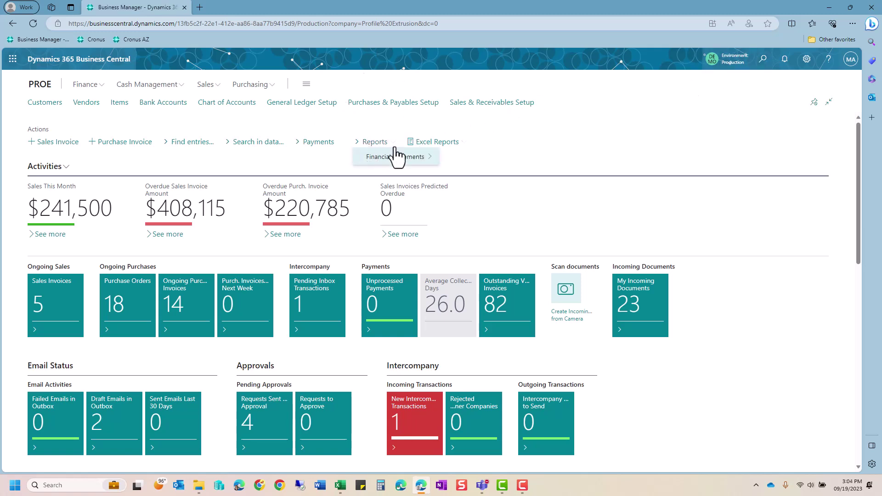
click(763, 59)
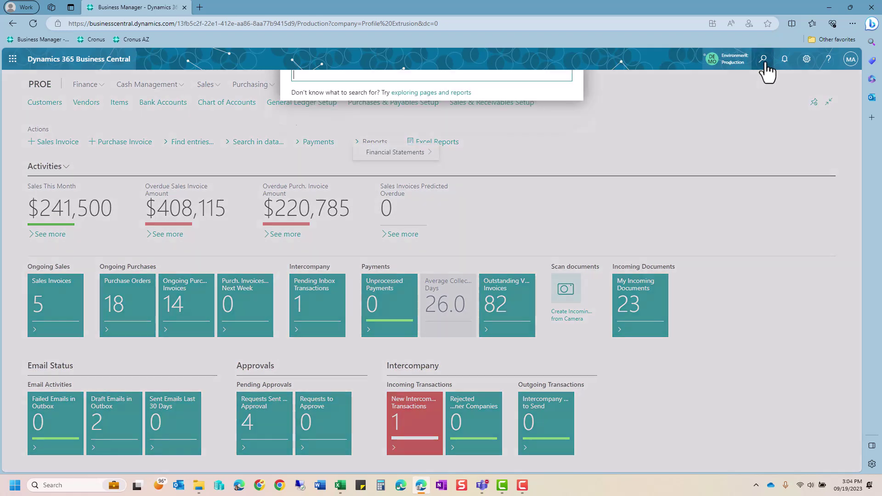
text(trial)
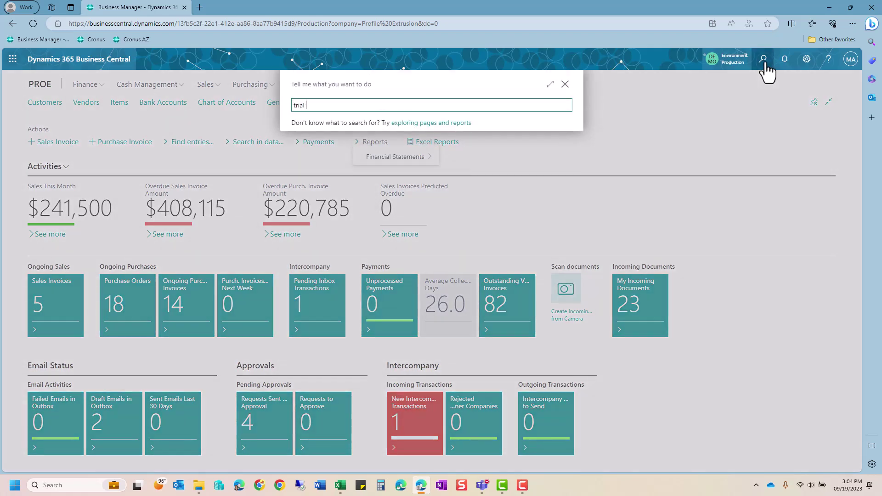
text( bla)
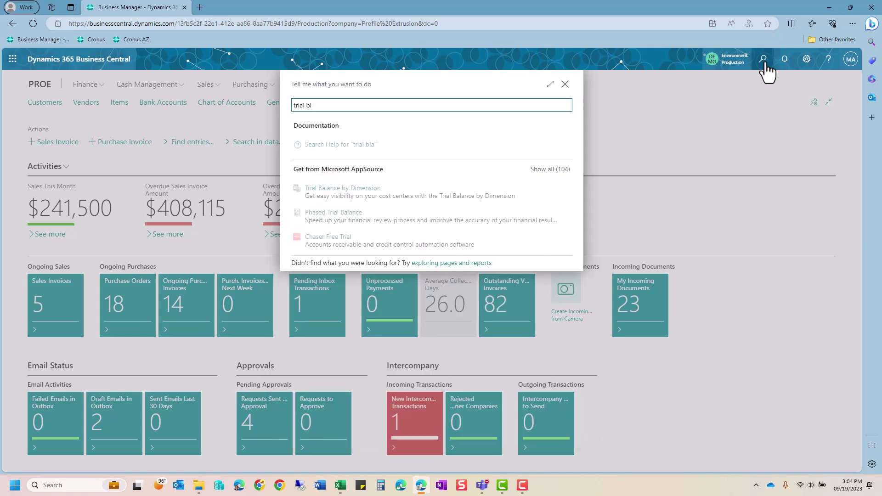
key(BackSpace)
key(BackSpace)
text(a)
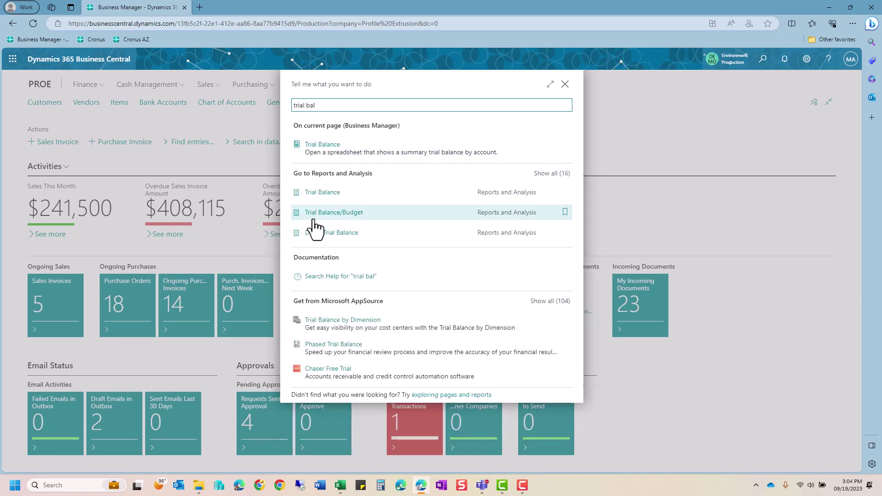
click(315, 219)
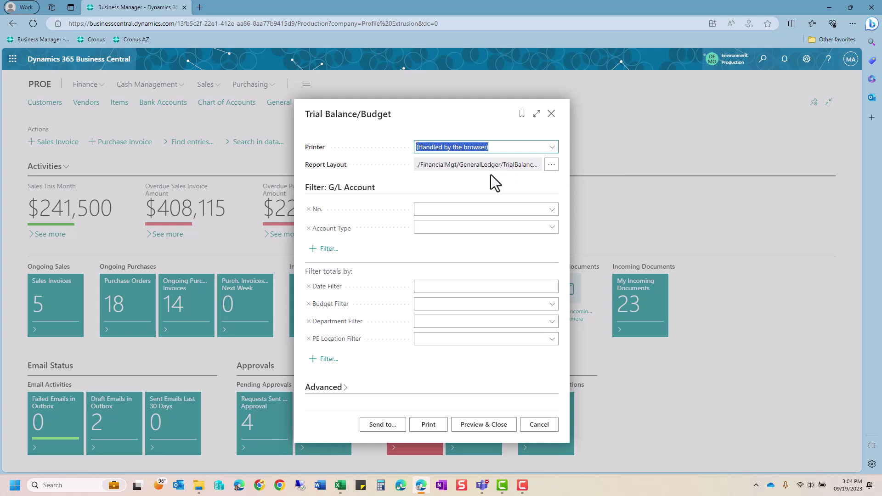
click(551, 118)
click(552, 120)
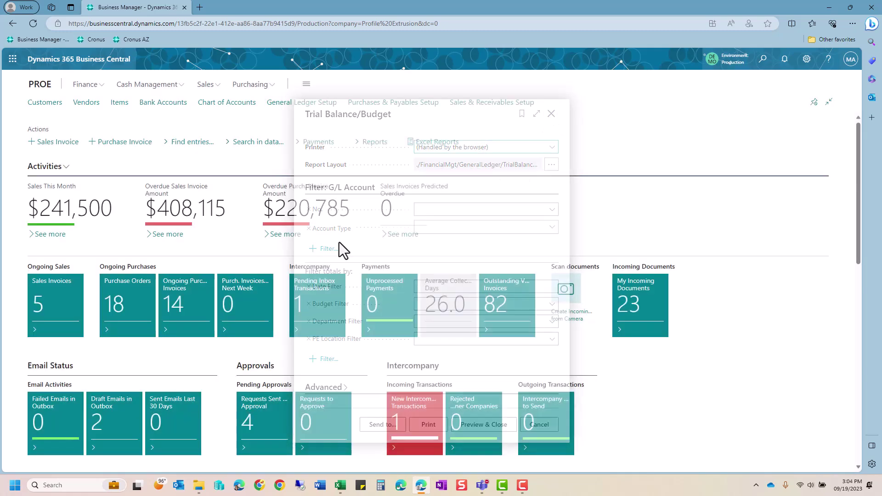
- Examine the home page's Business Performance chart, Favorite Accounts, Trial Balance, Power BI Report and Report Inbox
scroll(242, 294, down, 5)
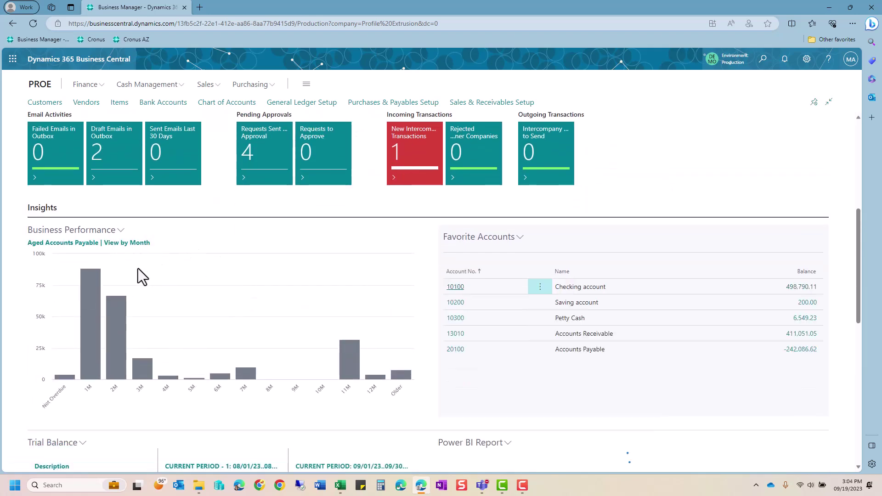
scroll(139, 264, down, 1)
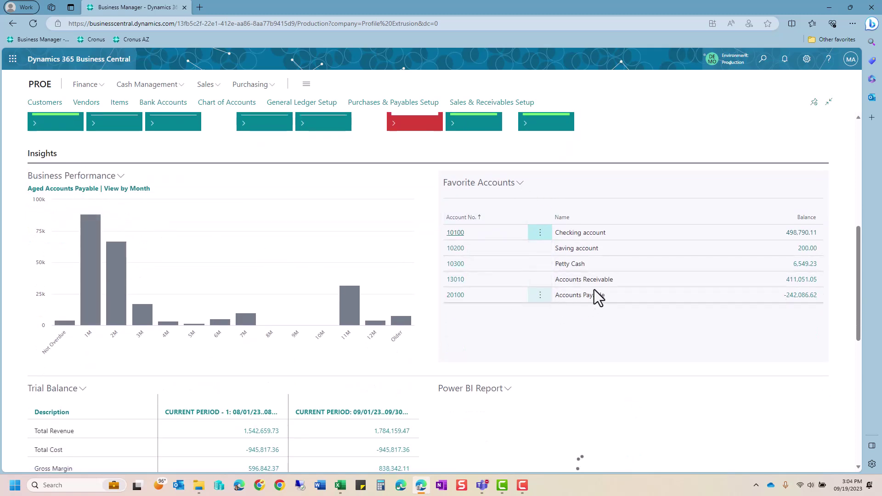
scroll(593, 263, down, 2)
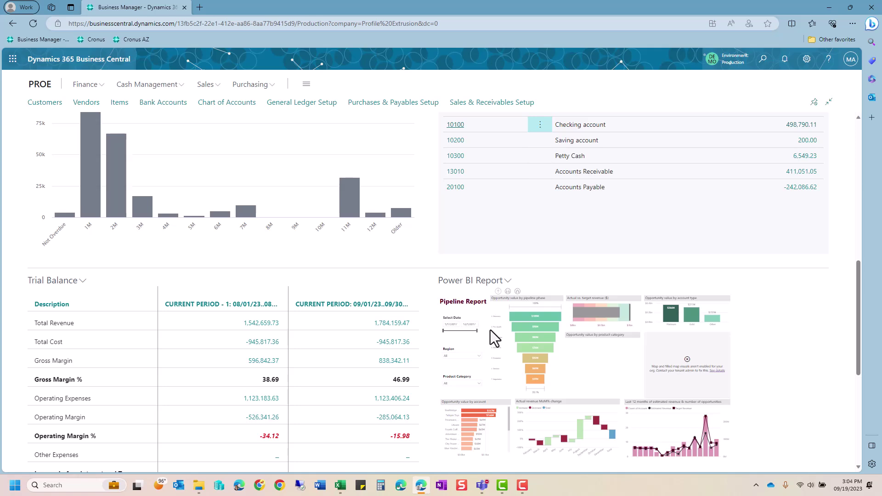
scroll(490, 330, down, 3)
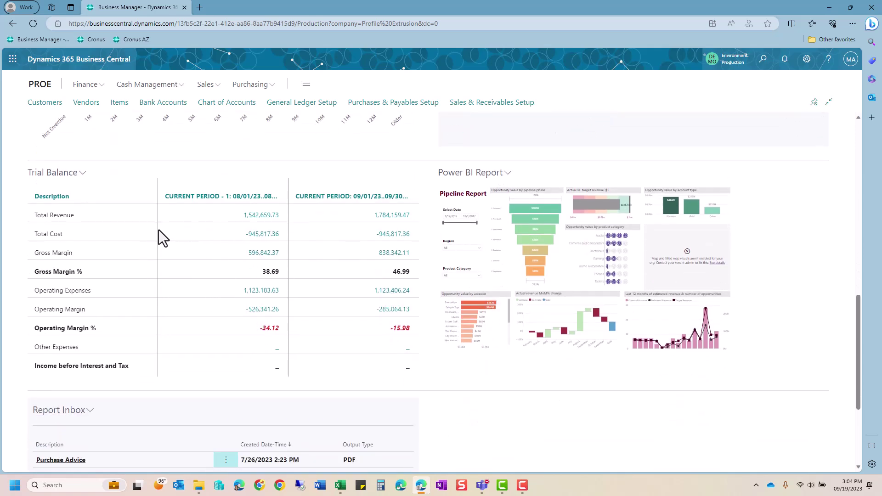
scroll(176, 293, down, 1)
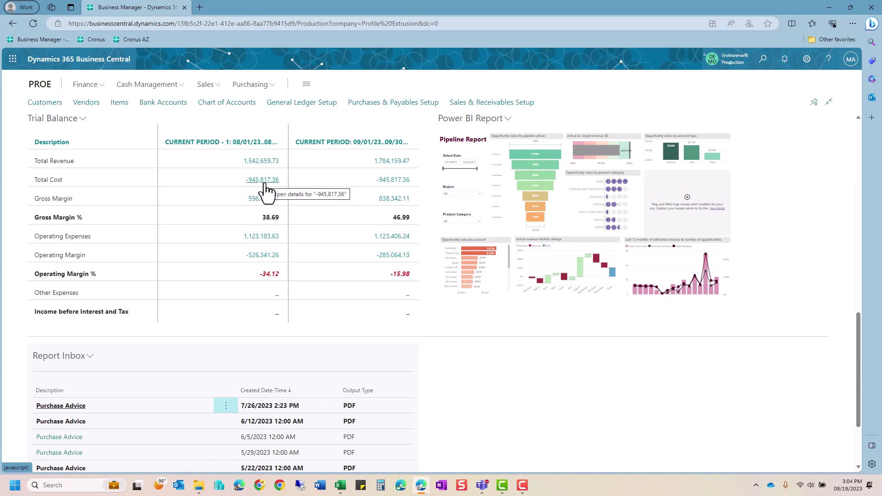
scroll(265, 188, down, 1)
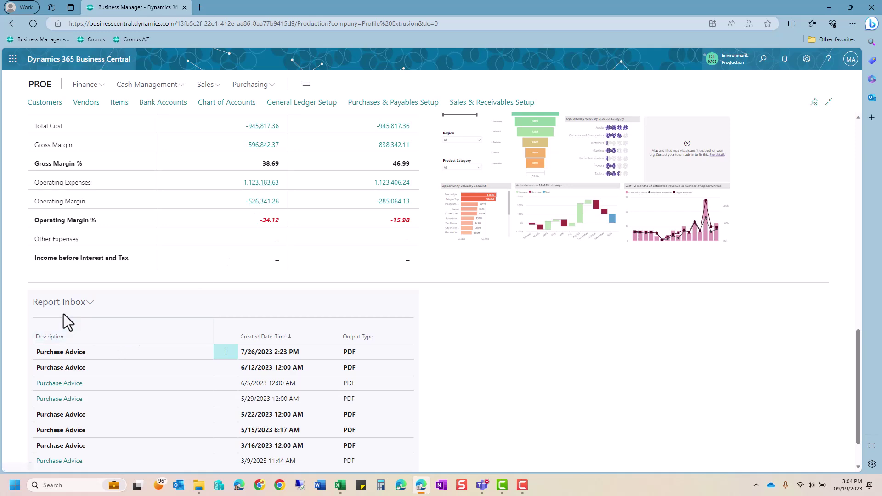
scroll(202, 373, down, 1)
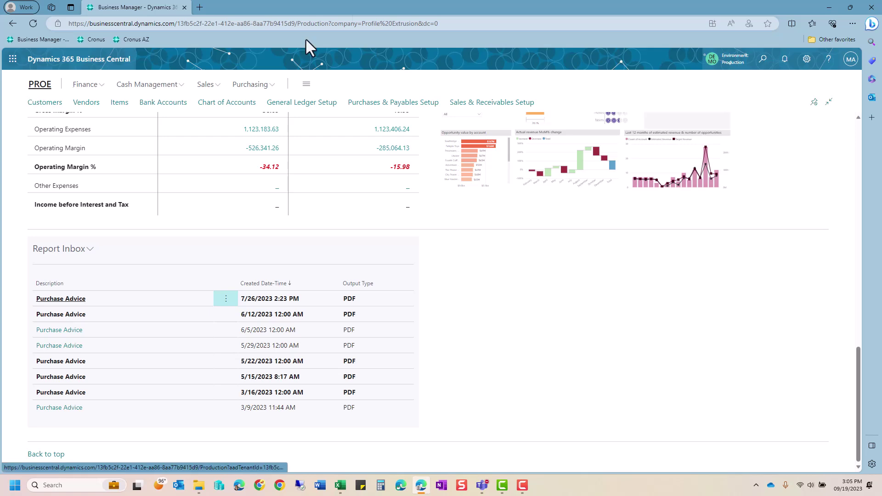
- Search for "master", open Master Data Management Setup to view its connection settings, and exit to the home page without enabling it
click(762, 61)
text(master)
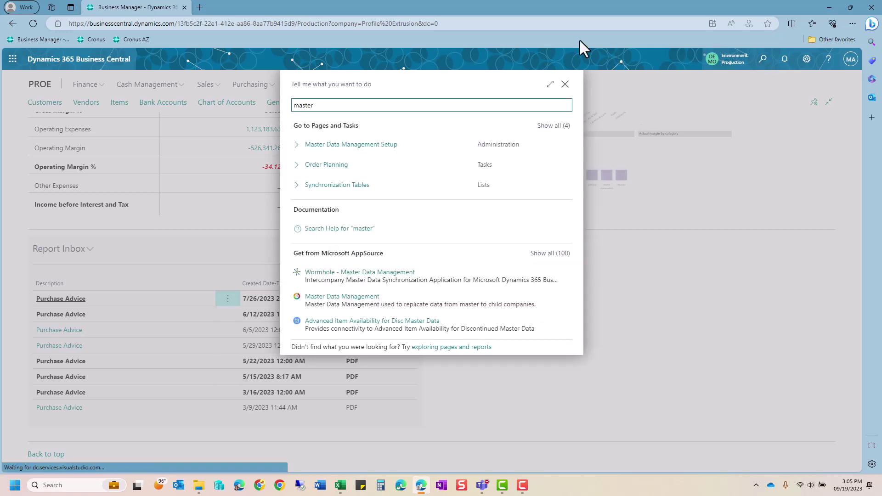
click(368, 146)
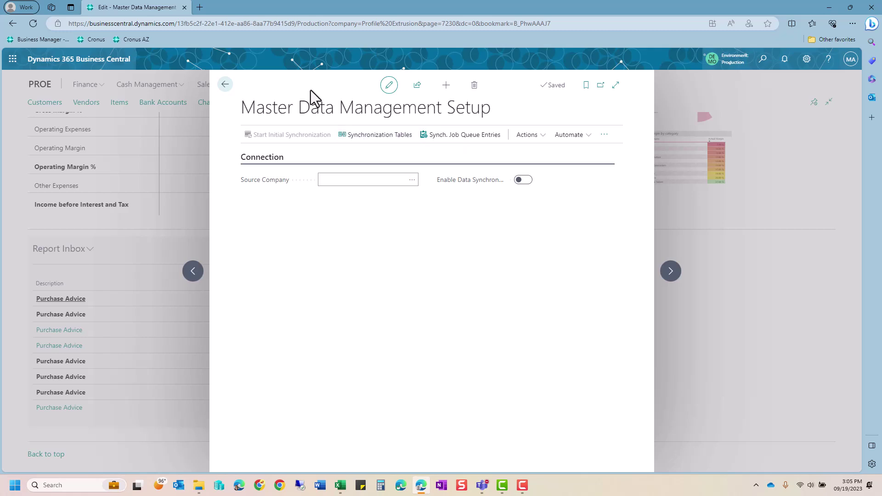
click(225, 85)
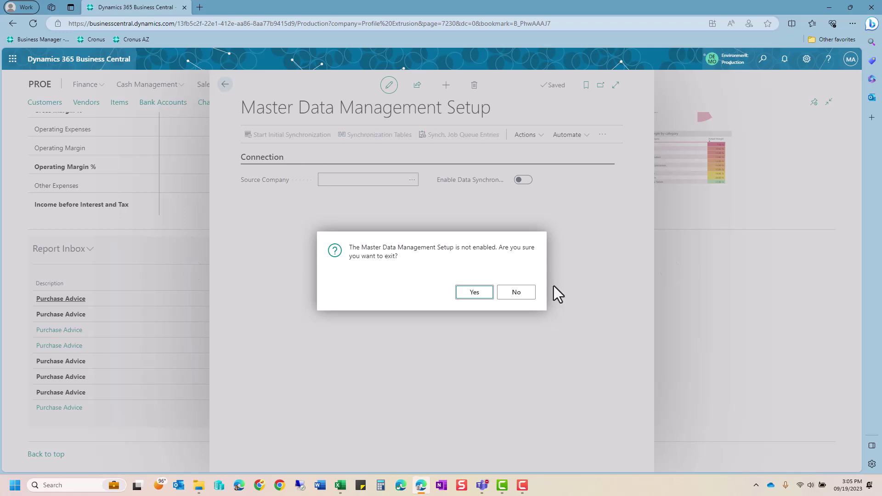
key(Return)
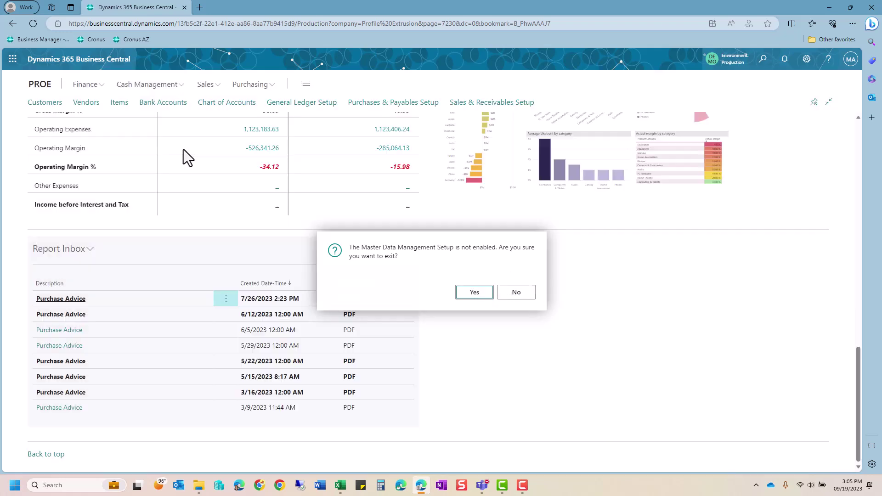
click(40, 86)
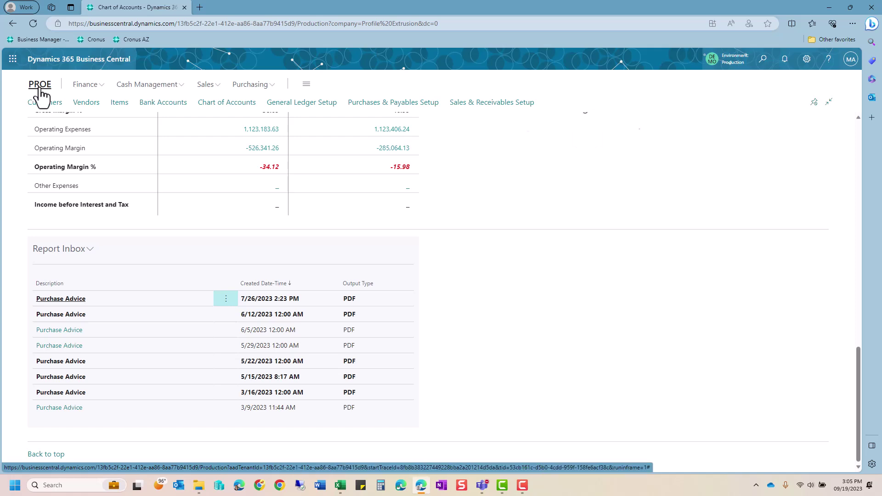
- Open the Statistical Accounts list, view the ledger entries behind the New Customers balance, and return to the list
click(91, 86)
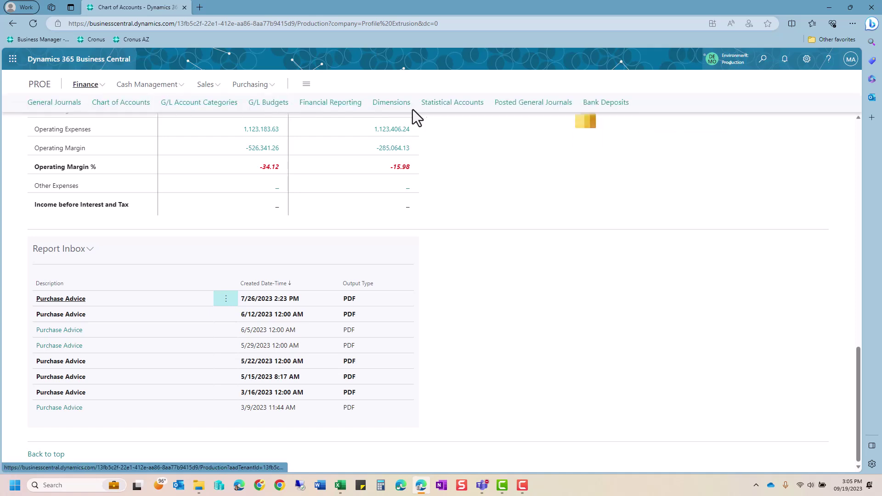
click(462, 106)
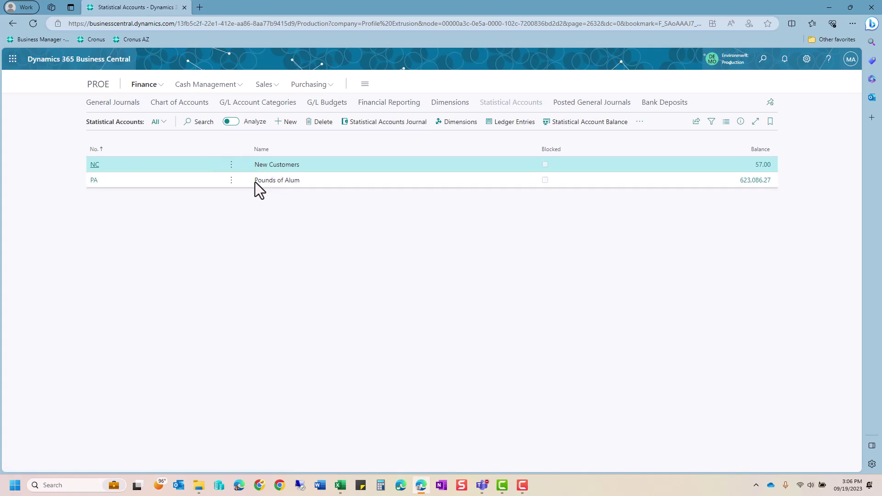
click(767, 169)
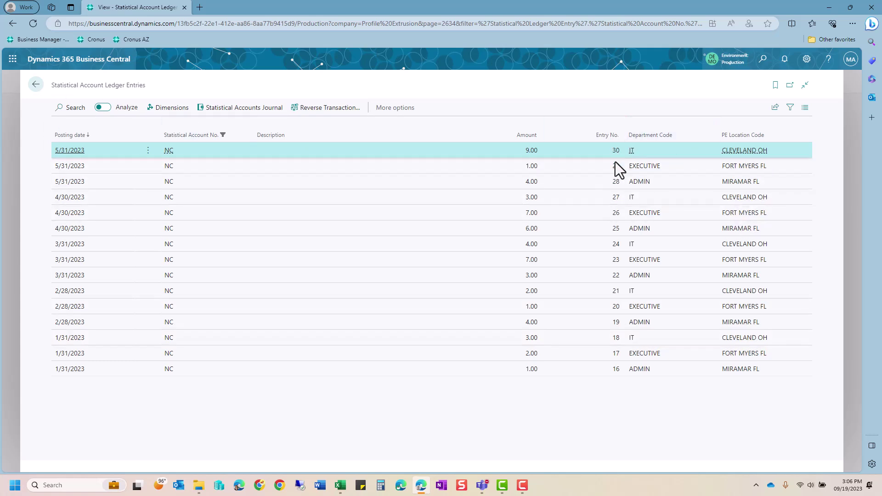
click(34, 86)
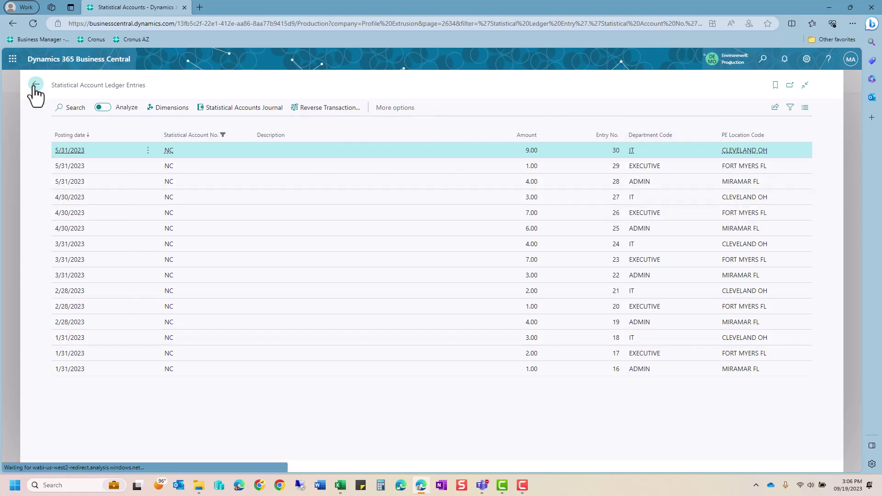
- Start a Statistical Accounts Journal line with posting date 9/1/2023, document number SEPT2023 and statistical account NC
click(412, 122)
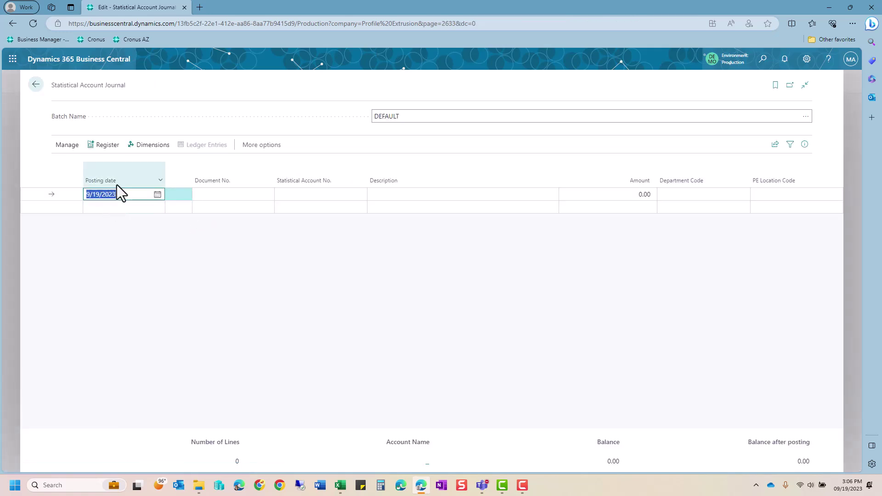
text(0901)
key(Tab)
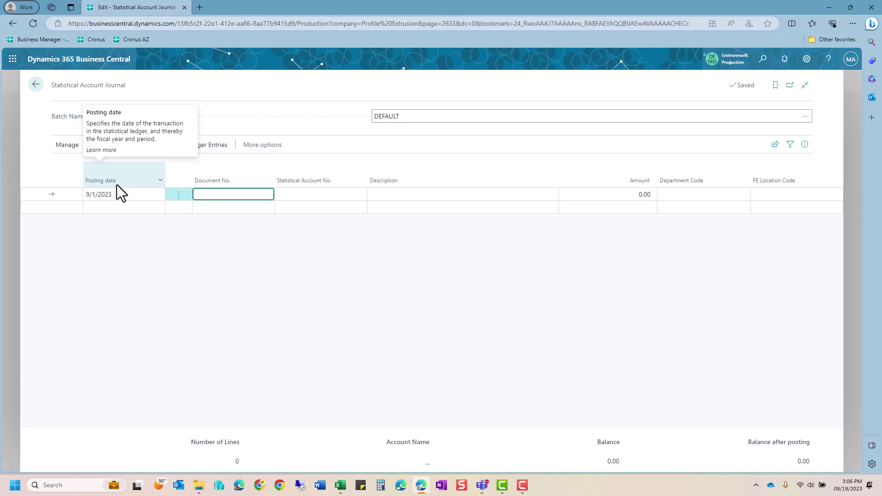
text(Sept2023)
key(Tab)
text(nc)
key(Tab)
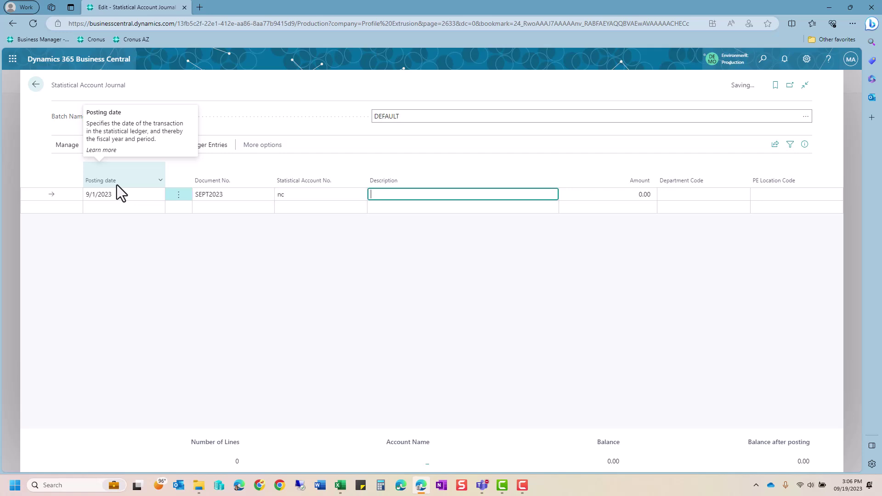
- Complete the journal line with description New Customer, amount 56, department code SALES and PE location code PHOENIX AZ
key(Tab)
key(shift+Tab)
text(New Customer)
key(Tab)
text(5)
key(Tab)
text(sae)
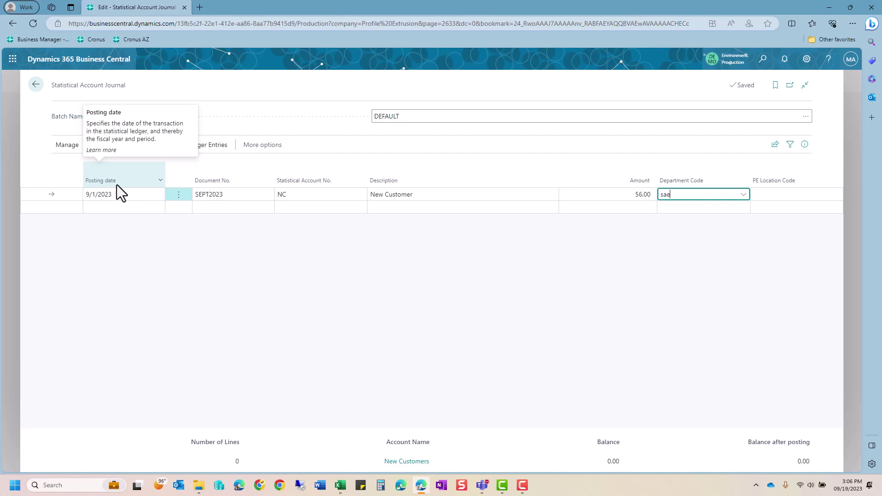
key(BackSpace)
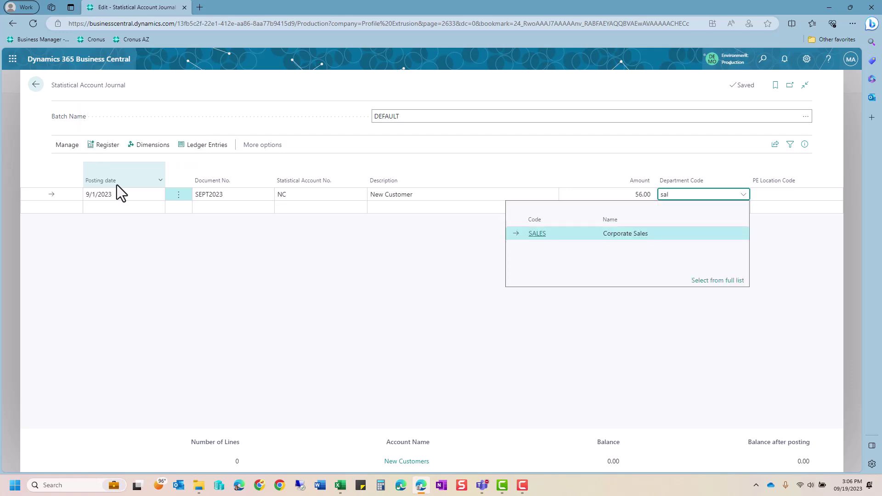
key(Tab)
text(p)
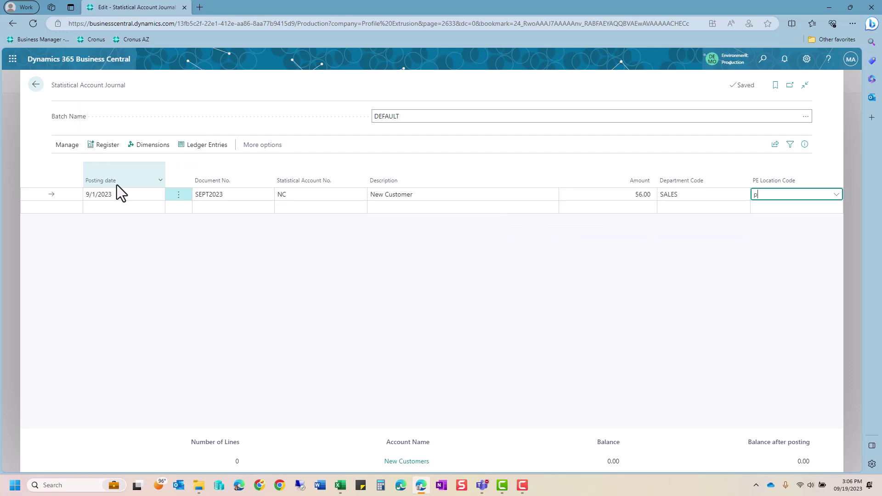
text(hoe)
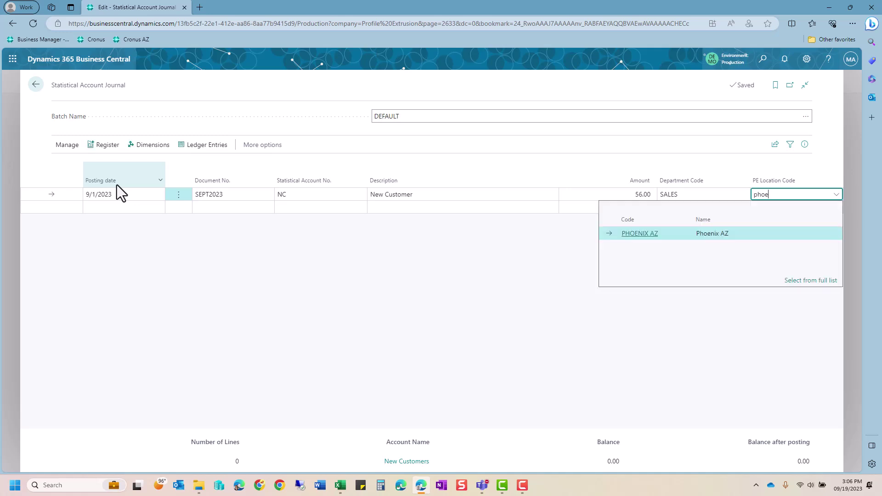
key(Tab)
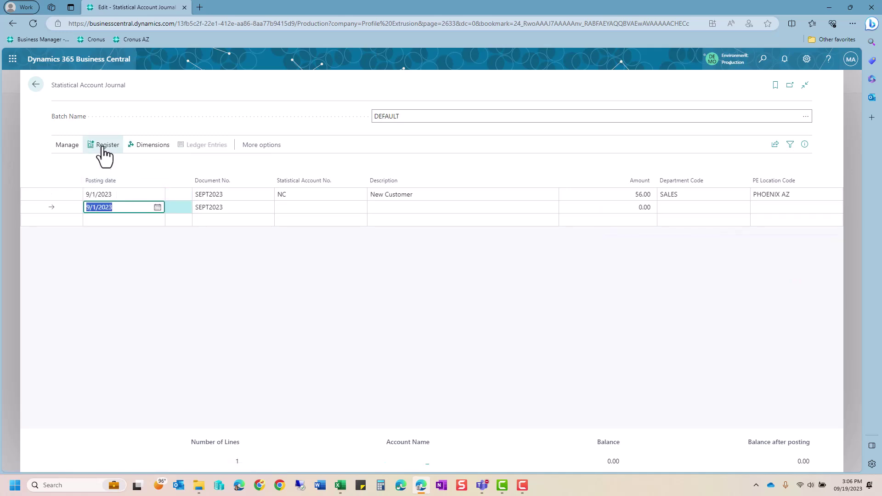
- Register the statistical account journal lines and return to the Statistical Accounts list
click(117, 152)
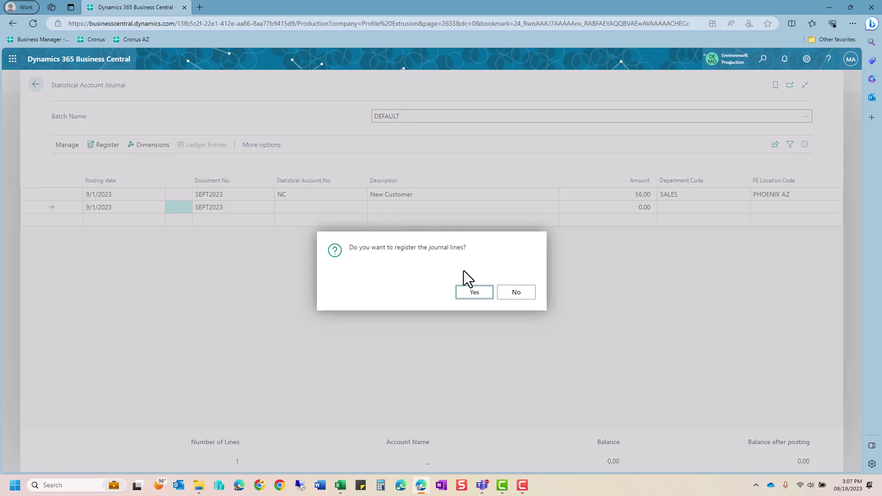
click(475, 295)
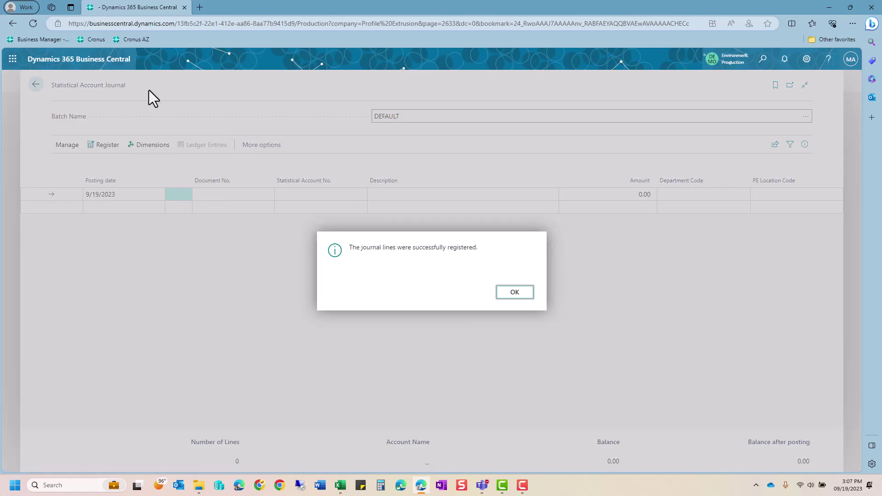
click(515, 293)
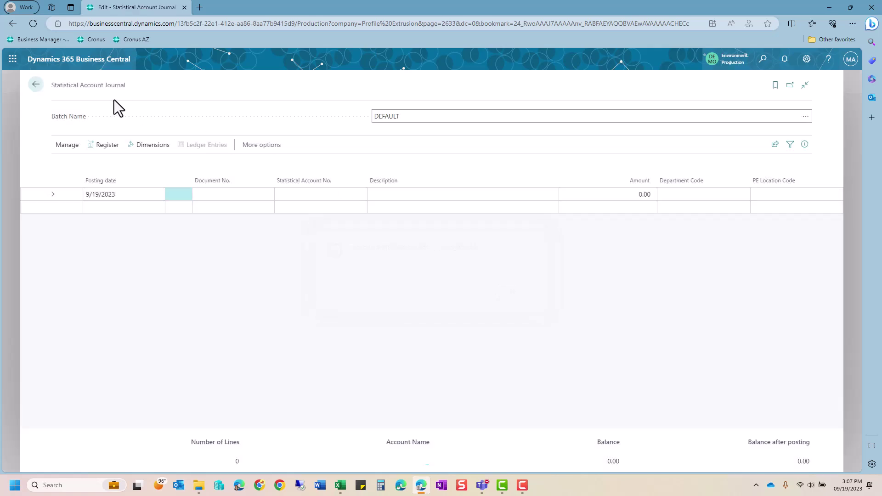
click(35, 84)
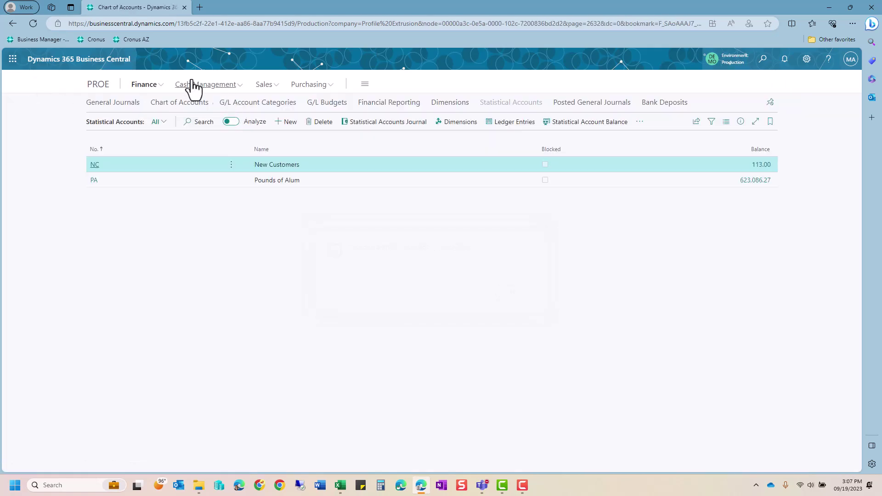
- Open the row definition of the M-INCOME report from the Financial Reporting list
click(386, 105)
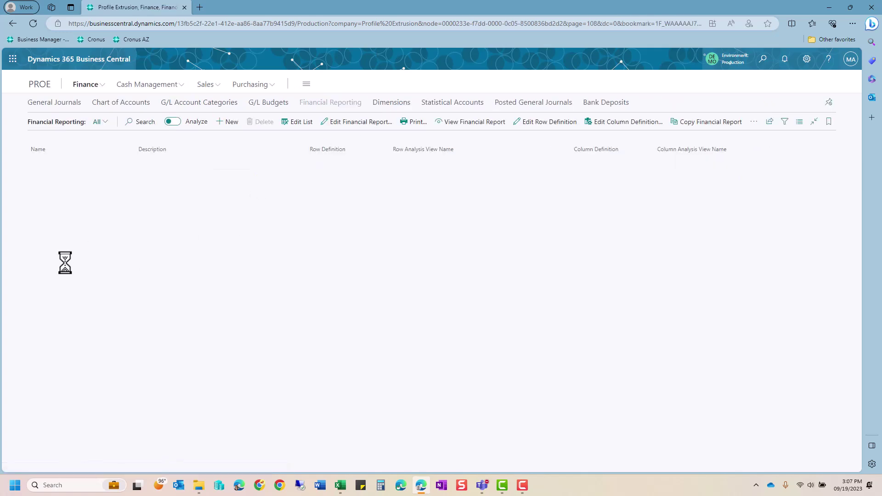
scroll(45, 321, down, 3)
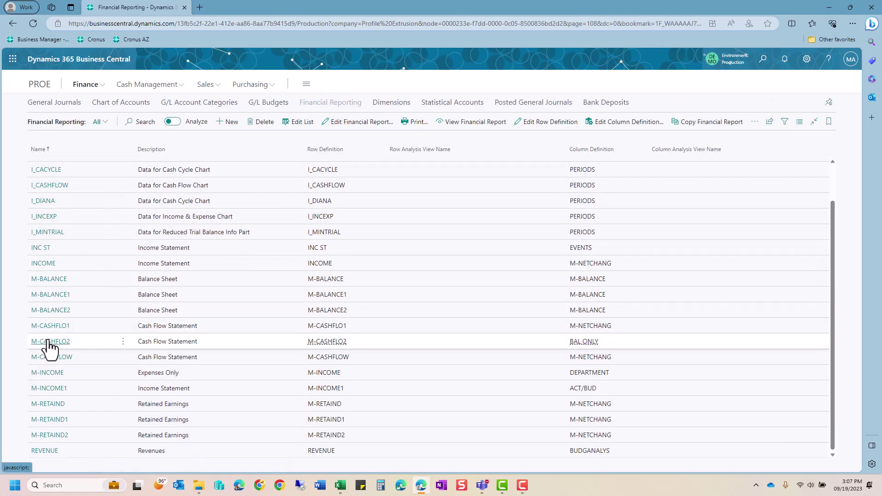
click(89, 373)
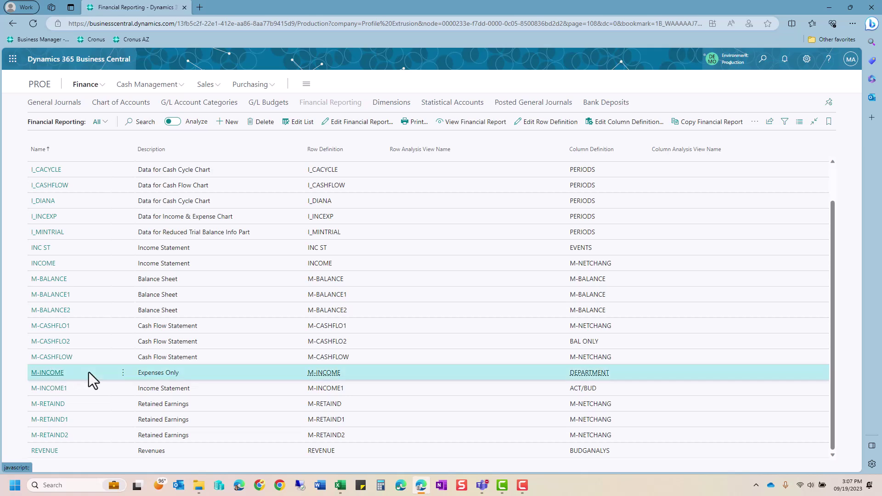
click(546, 122)
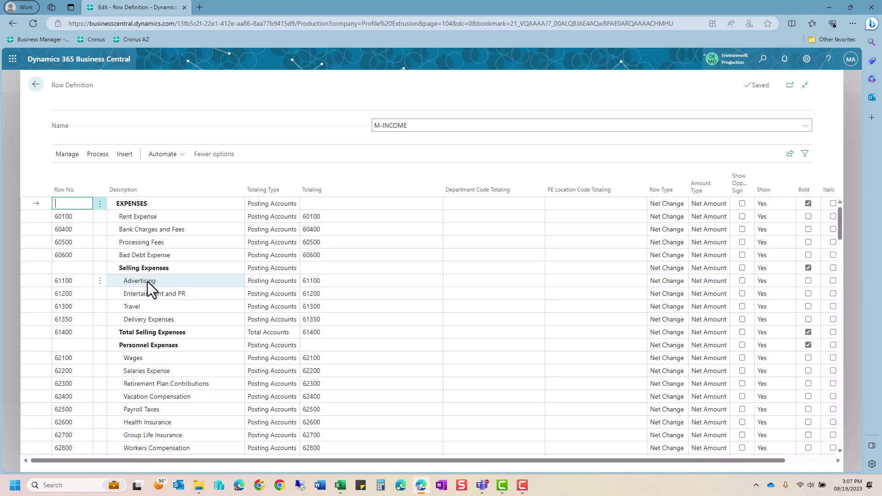
- Examine the Employee and Cost Per Employee rows, including the formula and available totaling types, and close the row definition unchanged
scroll(137, 296, down, 3)
scroll(137, 298, down, 10)
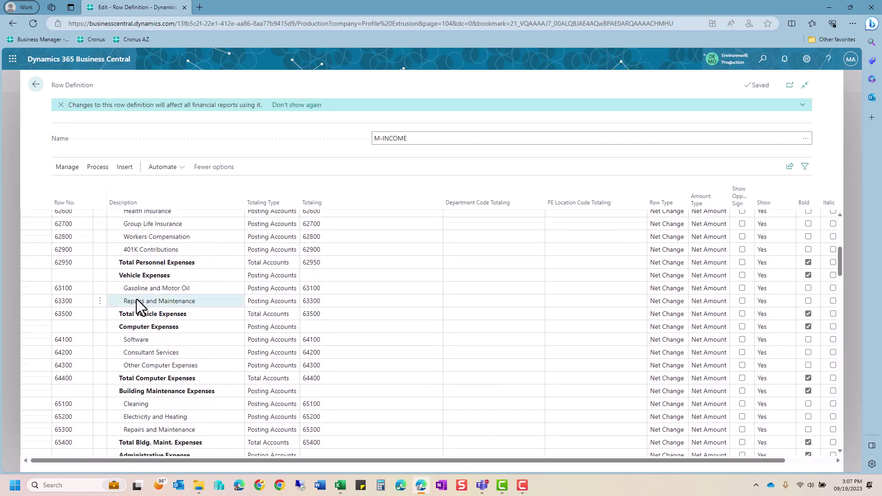
scroll(262, 380, down, 1)
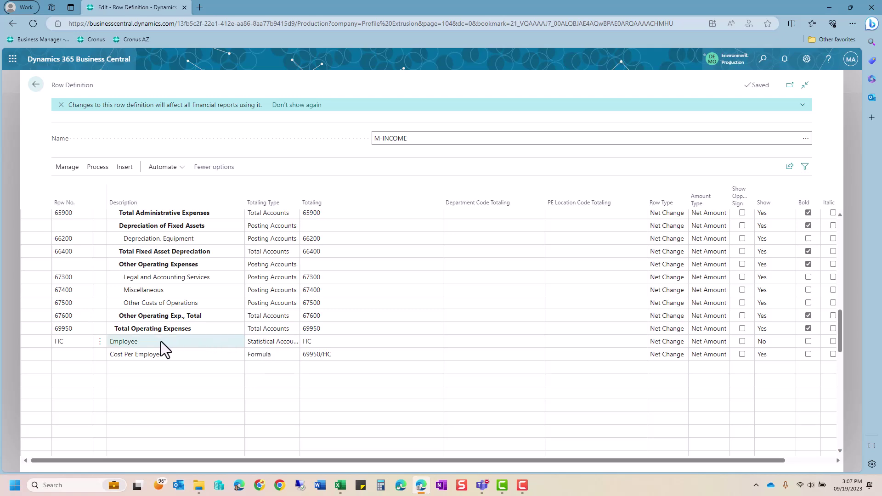
click(281, 354)
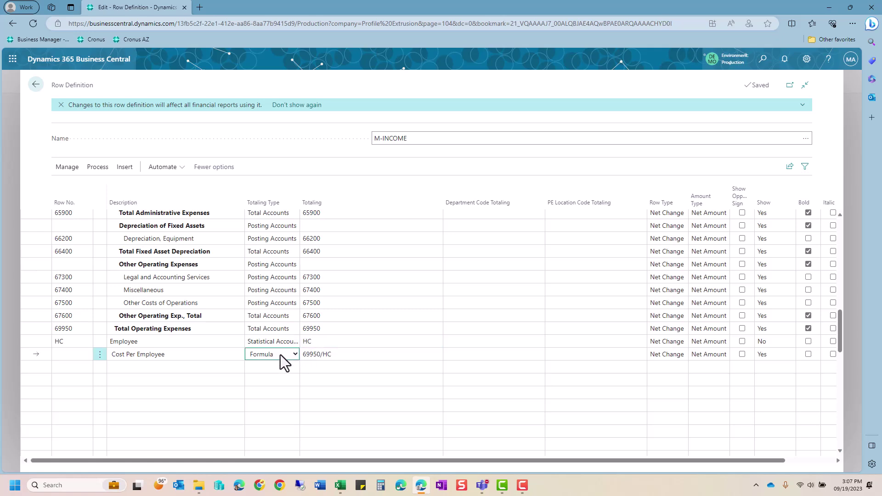
click(315, 354)
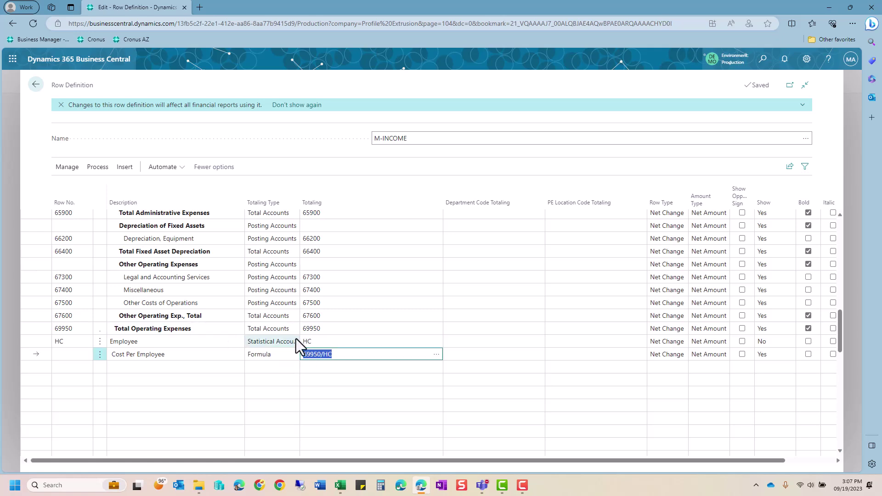
click(279, 352)
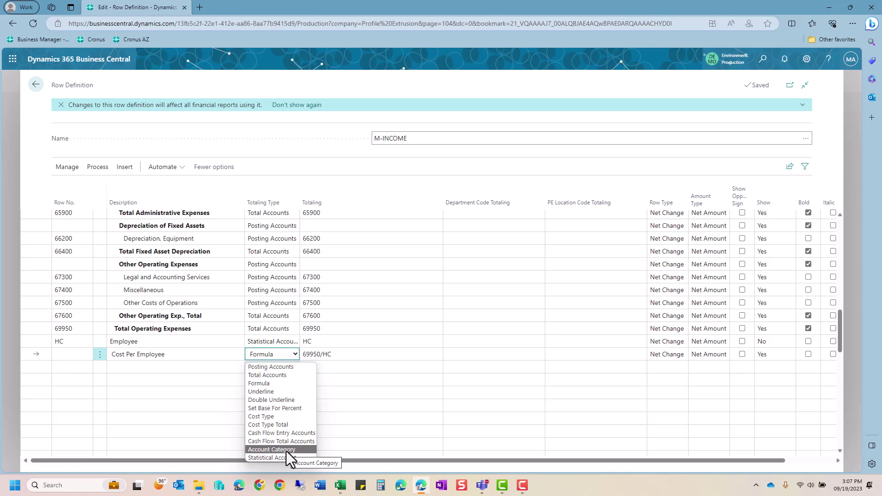
click(36, 85)
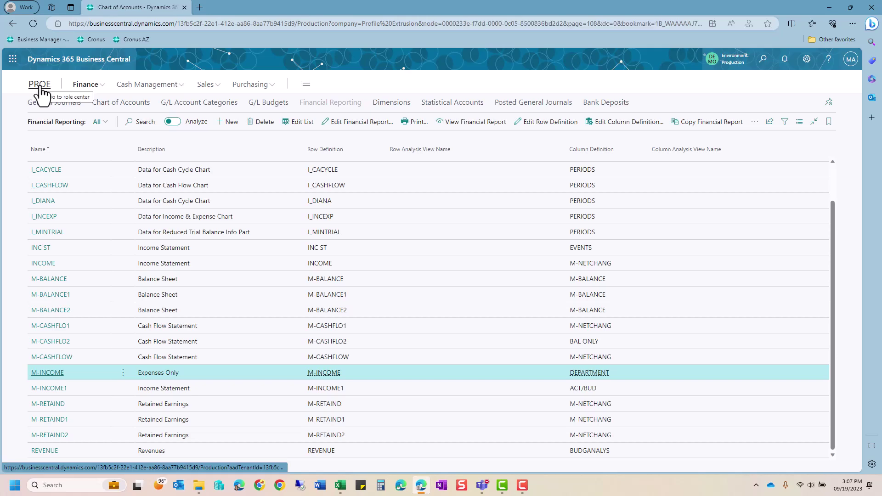